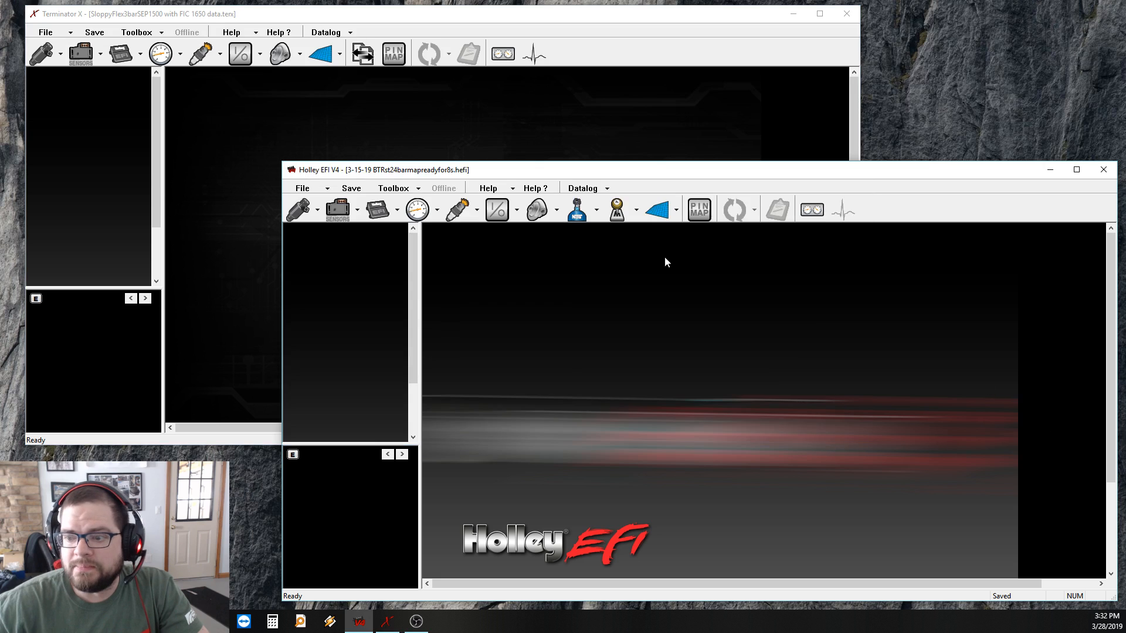
# Shift the Terminator X window slightly away from the Holley EFI V4 window and look at both programs in turn.
pyautogui.click(442, 136)
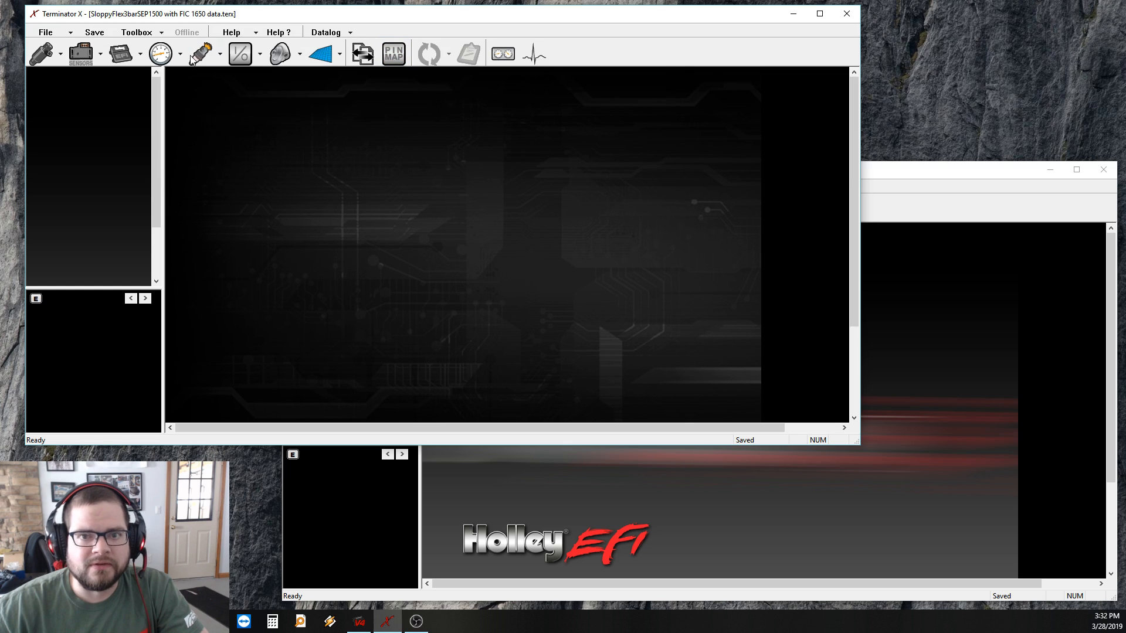
pyautogui.moveTo(543, 17)
pyautogui.mouseDown()
pyautogui.moveTo(573, 33)
pyautogui.moveTo(530, 21)
pyautogui.mouseUp()
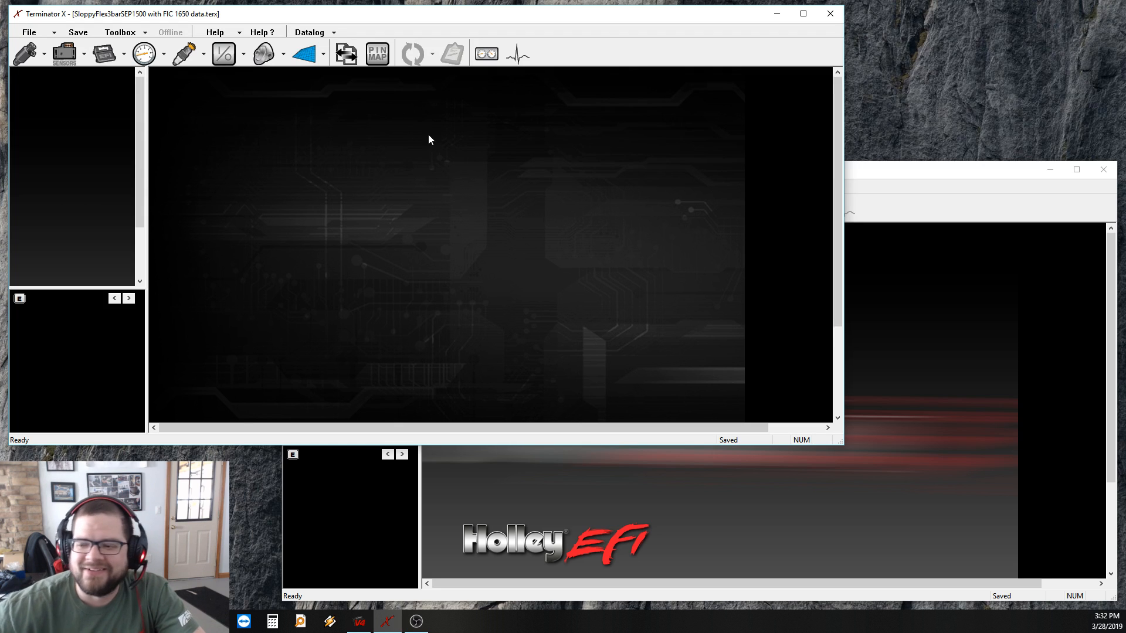
pyautogui.click(906, 283)
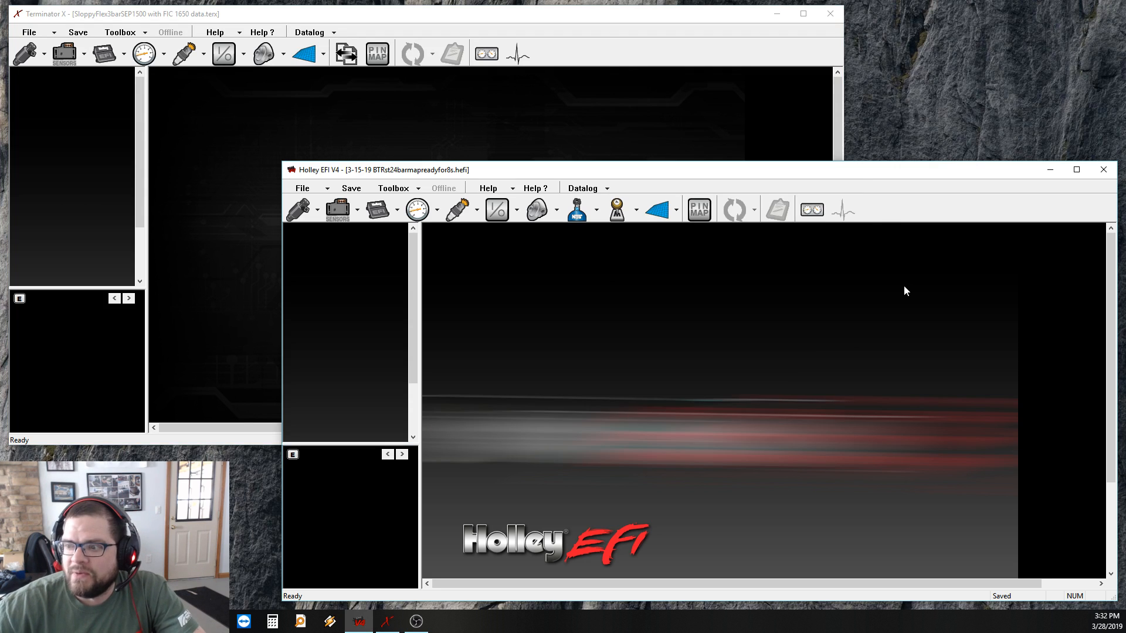
pyautogui.click(598, 134)
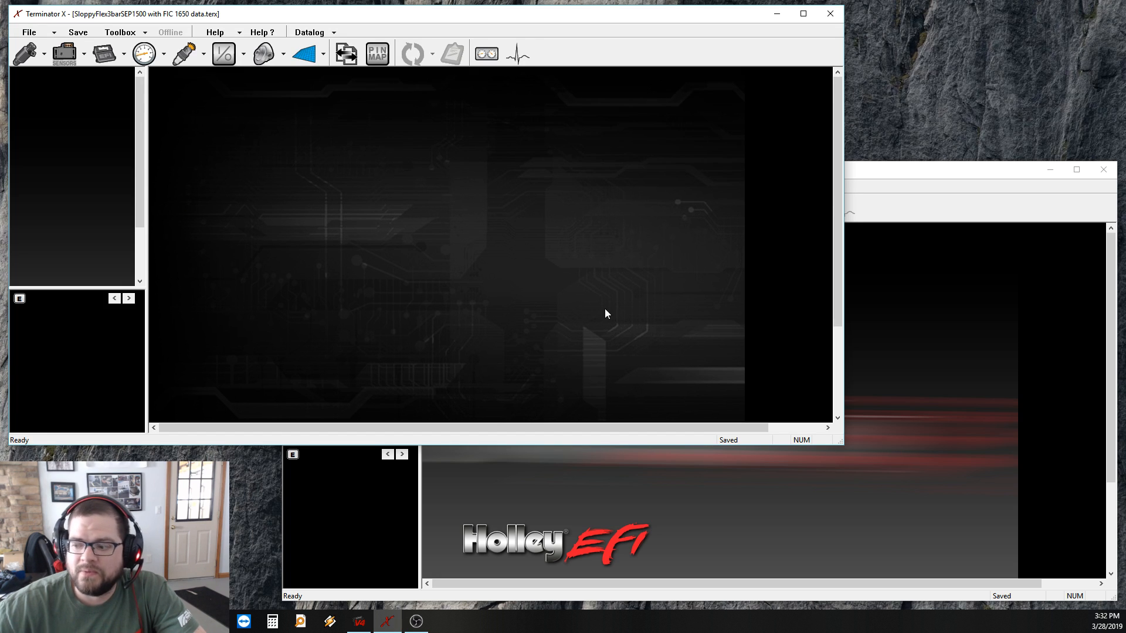
pyautogui.click(917, 350)
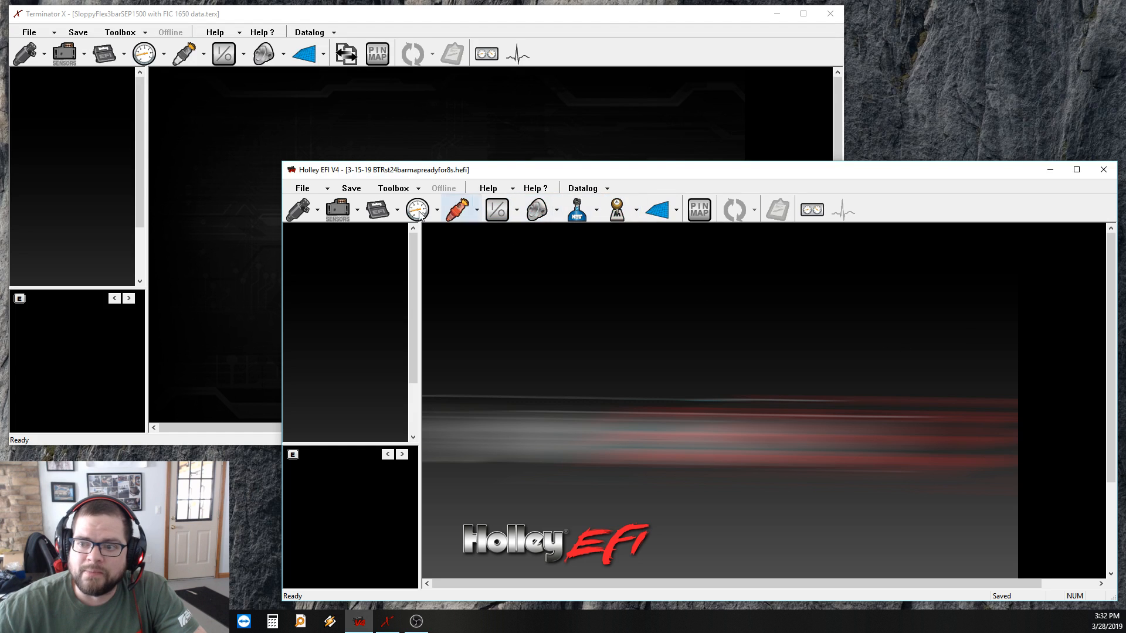
# Open the fuel, sensor and system parameter settings in Holley EFI V4, and the same three groups in Terminator X.
pyautogui.click(298, 210)
pyautogui.click(338, 210)
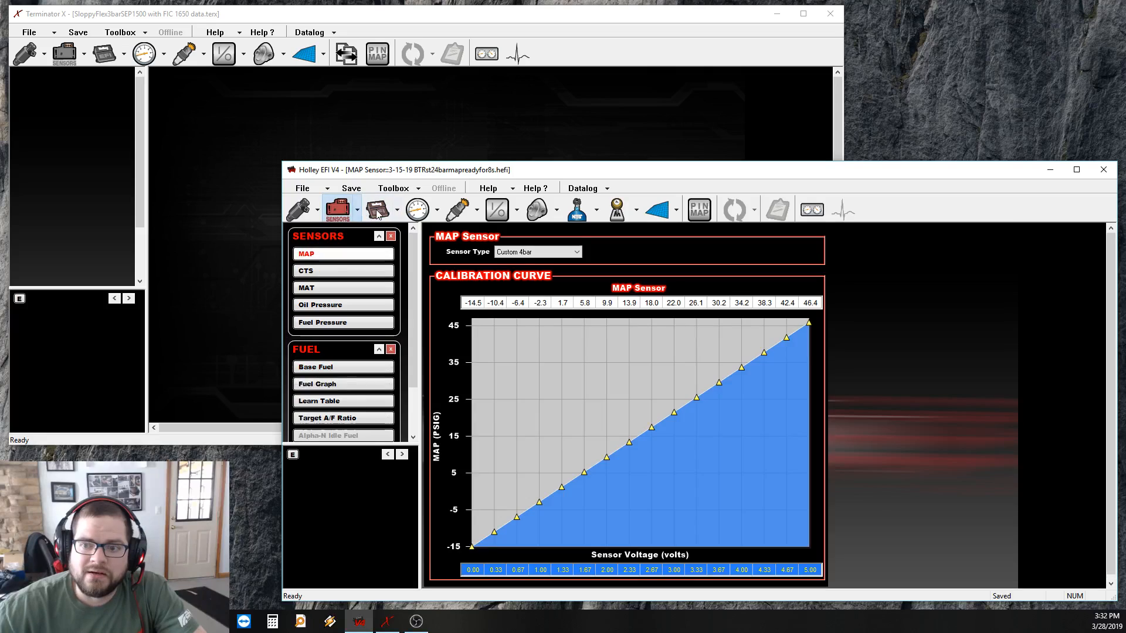
pyautogui.click(378, 210)
pyautogui.click(25, 53)
pyautogui.click(64, 54)
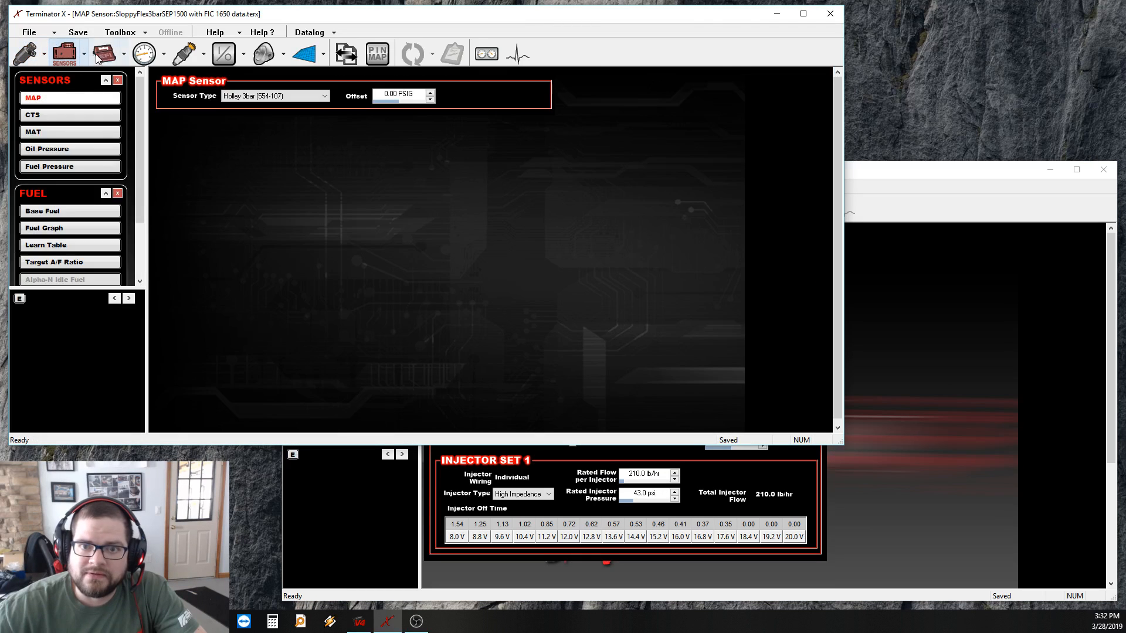
pyautogui.click(106, 54)
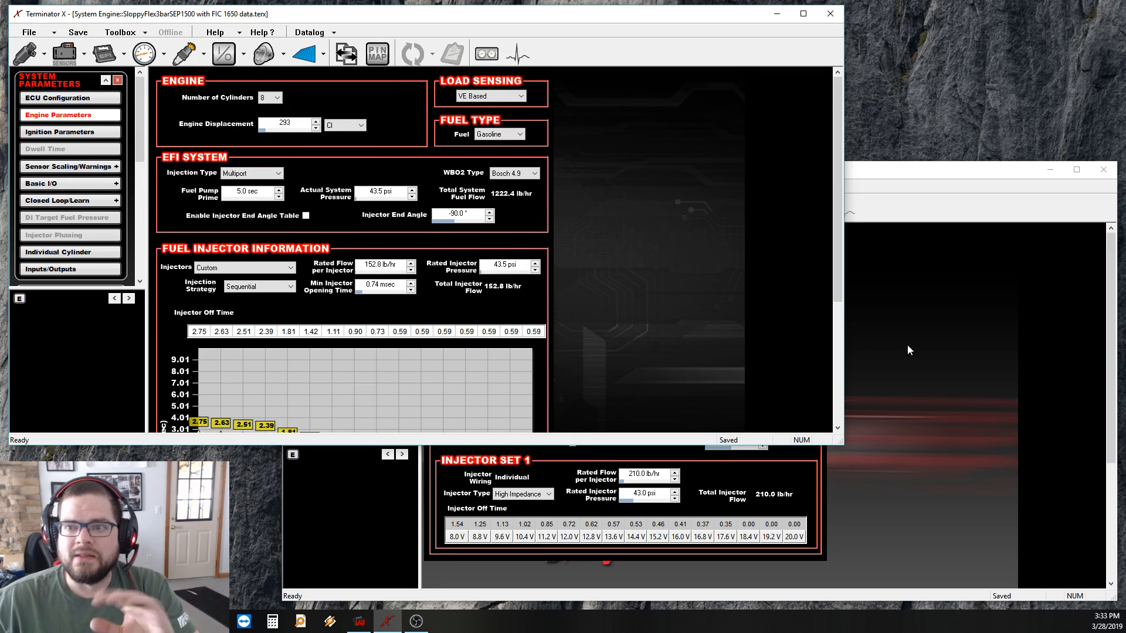
# Close all open settings groups in both Holley EFI V4 and Terminator X, ending in the Holley EFI V4 window.
pyautogui.click(937, 330)
pyautogui.click(388, 237)
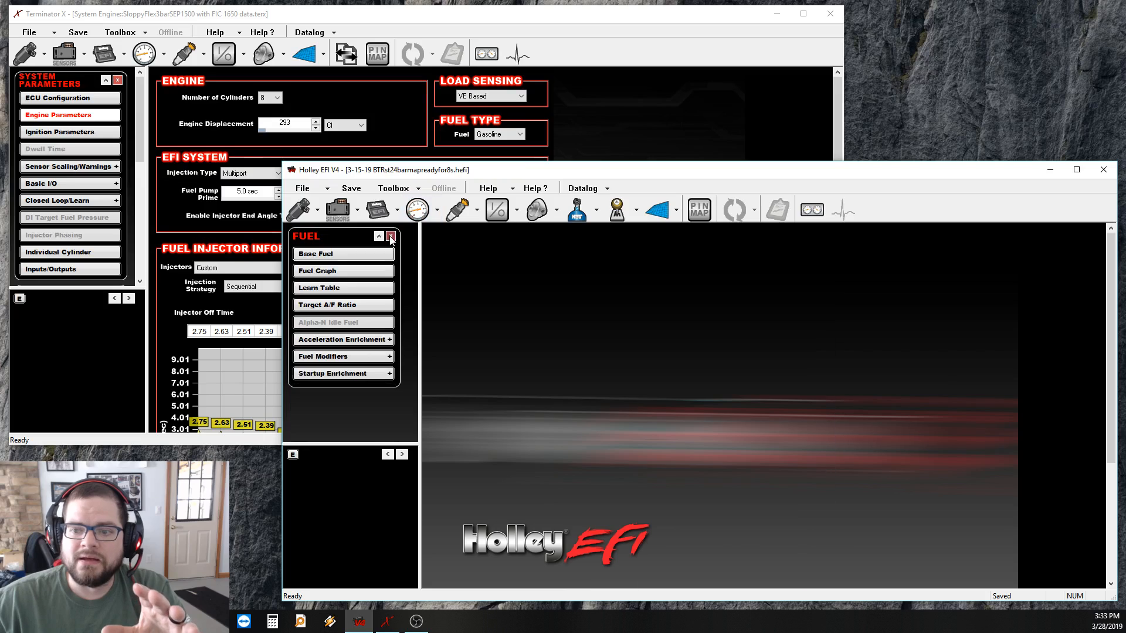
pyautogui.click(387, 237)
pyautogui.click(121, 82)
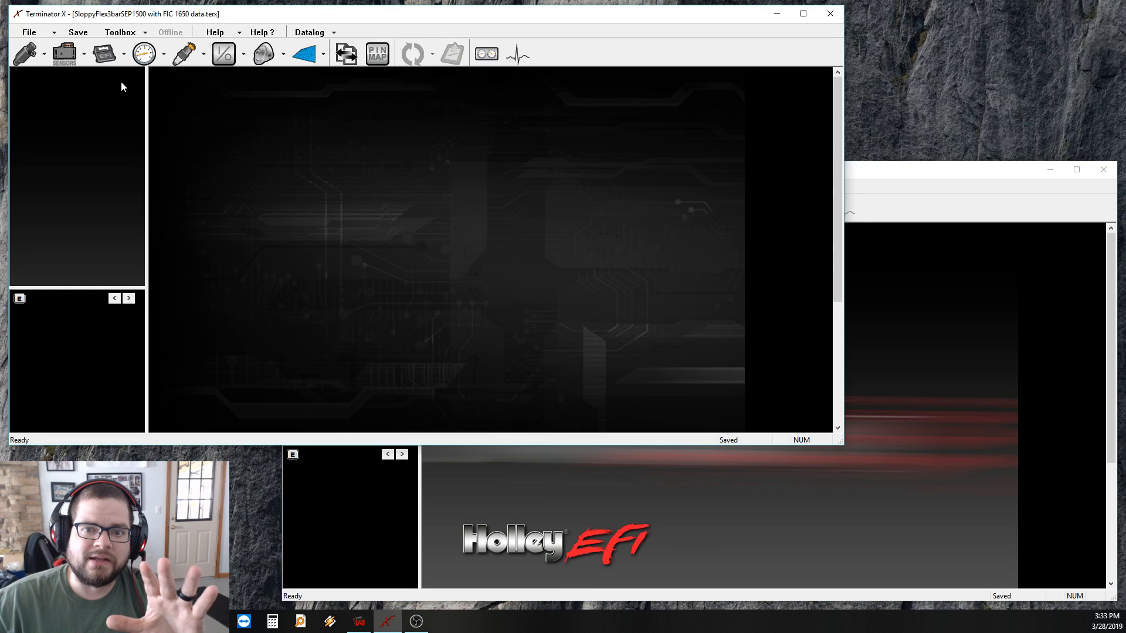
pyautogui.click(567, 479)
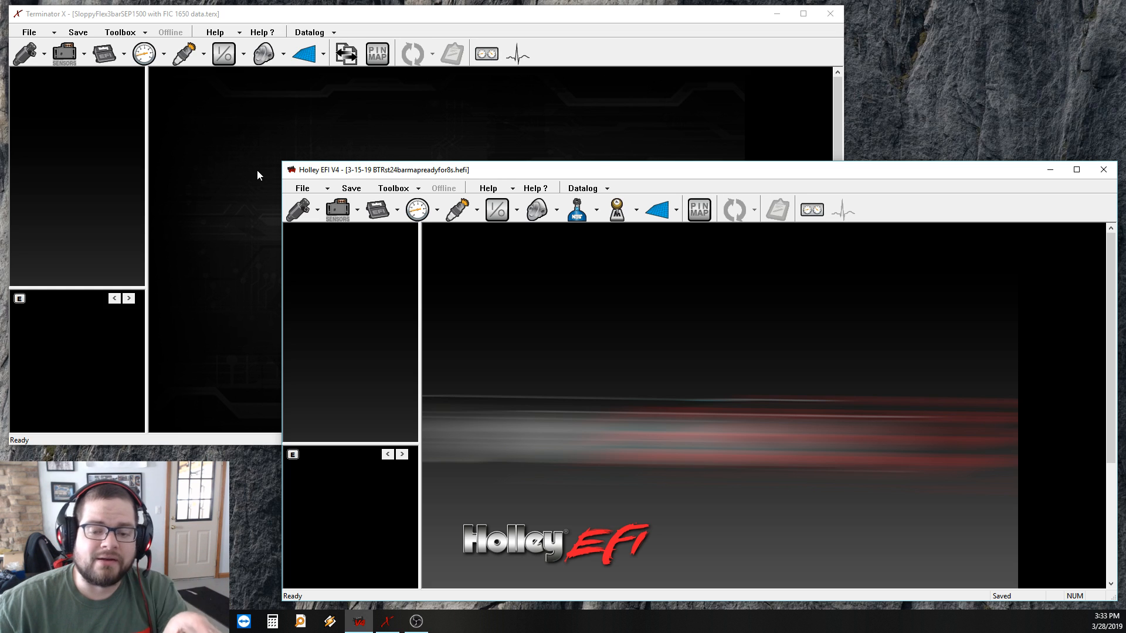
# Compare the base fuel tables of Holley EFI V4 and Terminator X, and close the fuel settings in both.
pyautogui.click(297, 209)
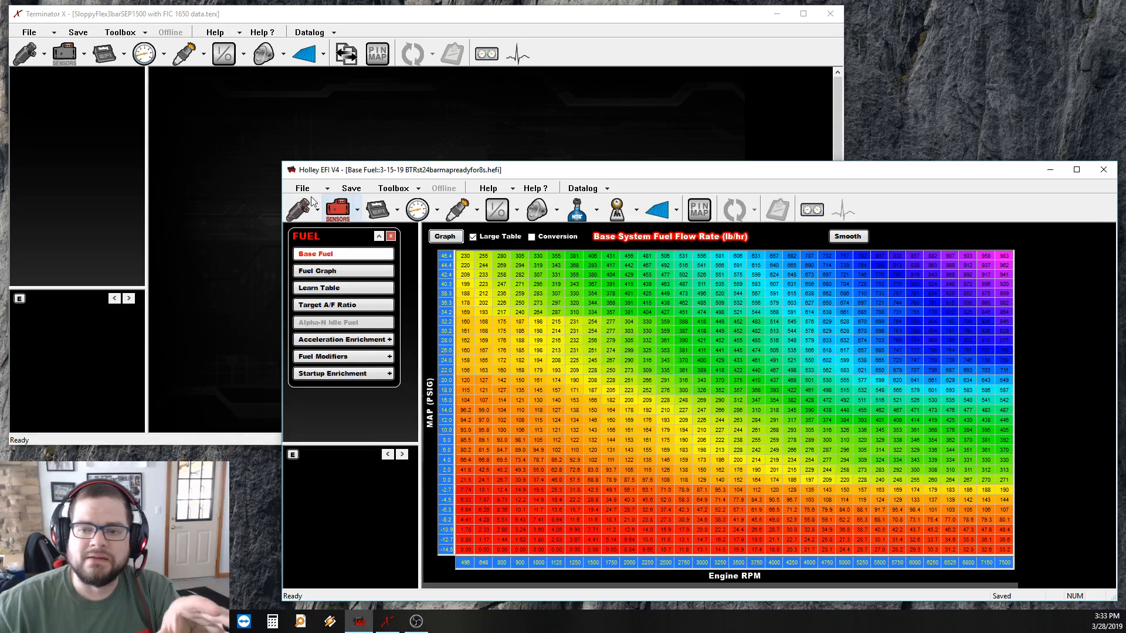
pyautogui.click(34, 57)
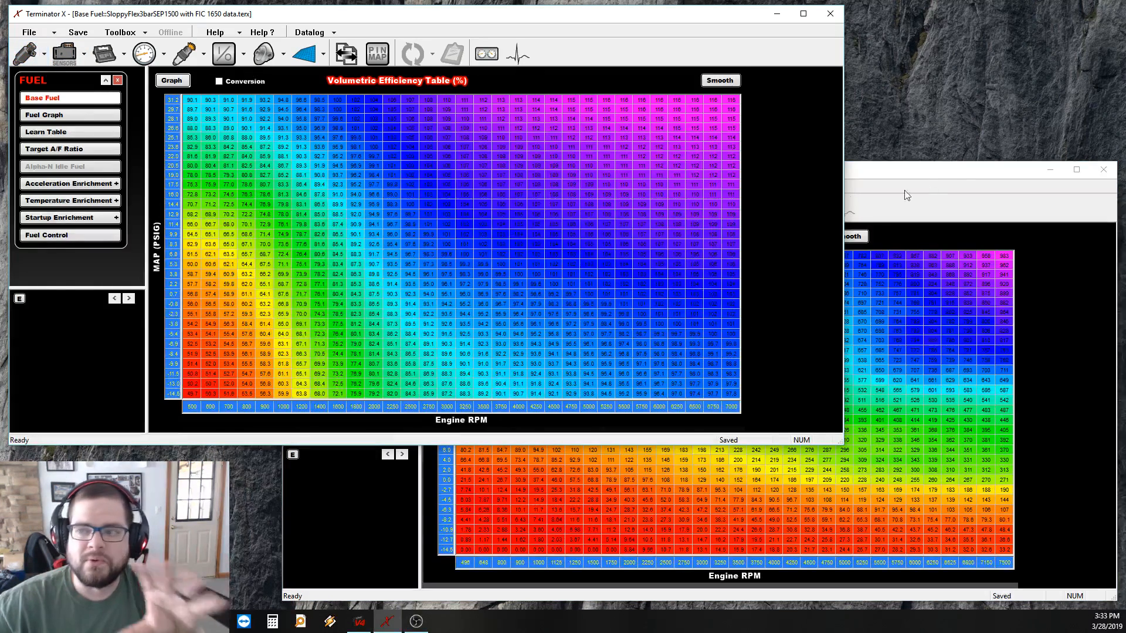
pyautogui.click(941, 175)
pyautogui.click(117, 81)
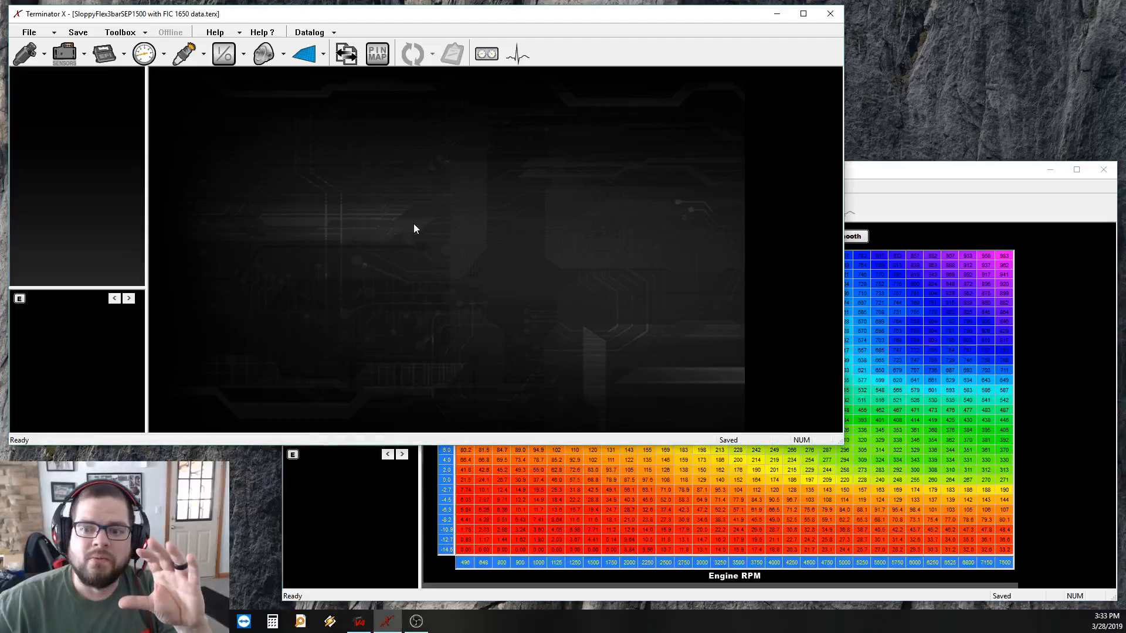
pyautogui.click(308, 497)
pyautogui.click(390, 236)
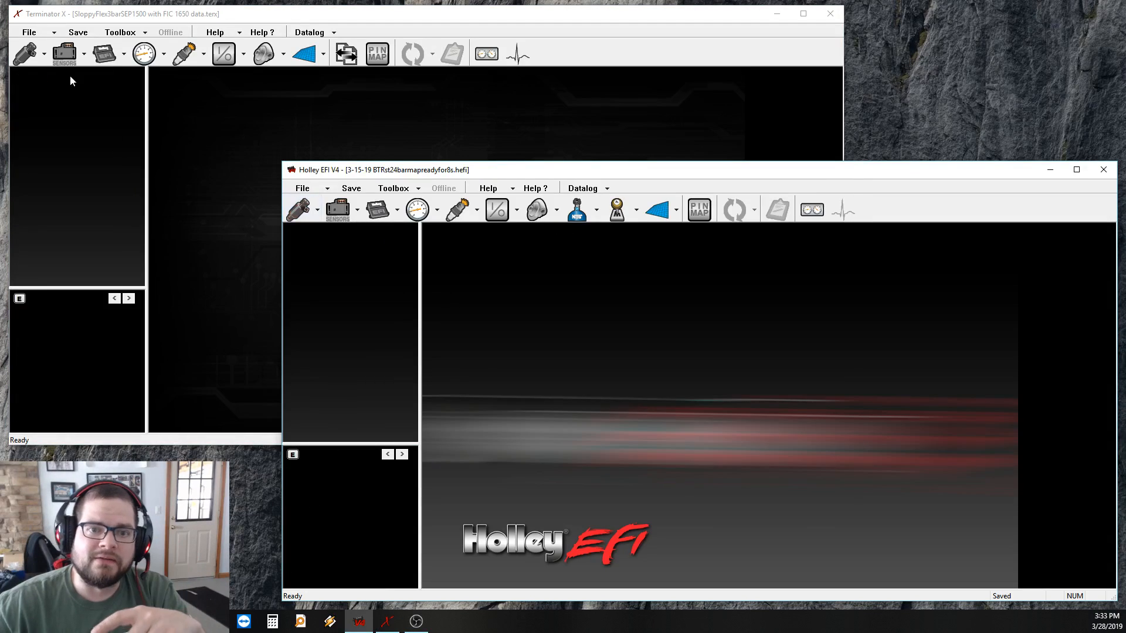
# Look through the fuel, sensor, system parameter and idle settings in Terminator X, and close the opened groups.
pyautogui.click(29, 59)
pyautogui.click(65, 52)
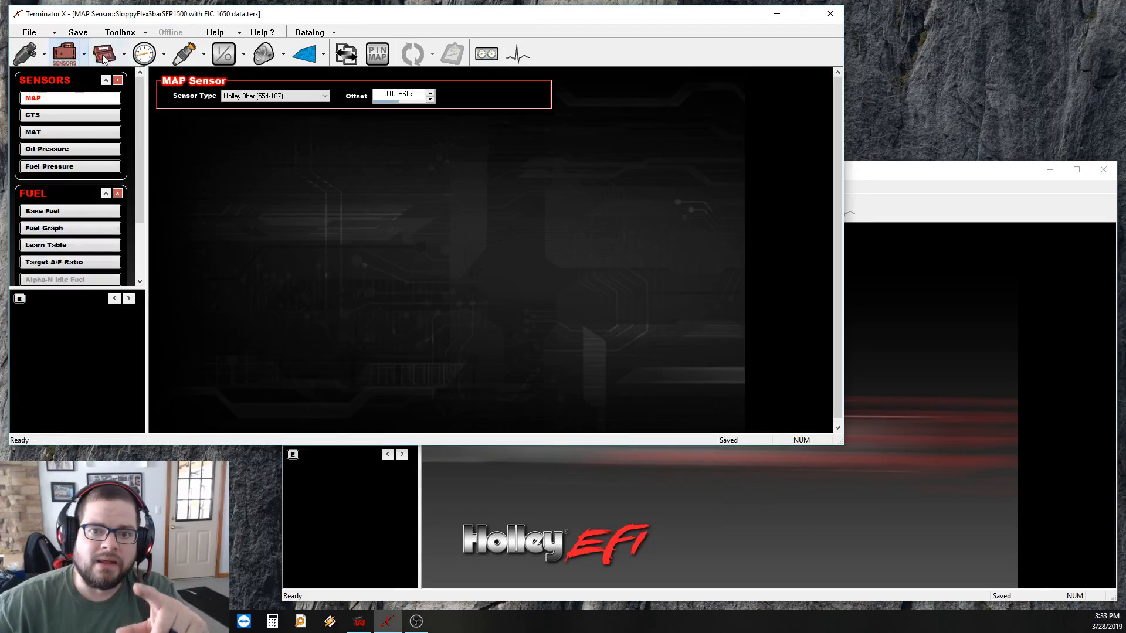
pyautogui.click(144, 53)
pyautogui.doubleClick(492, 18)
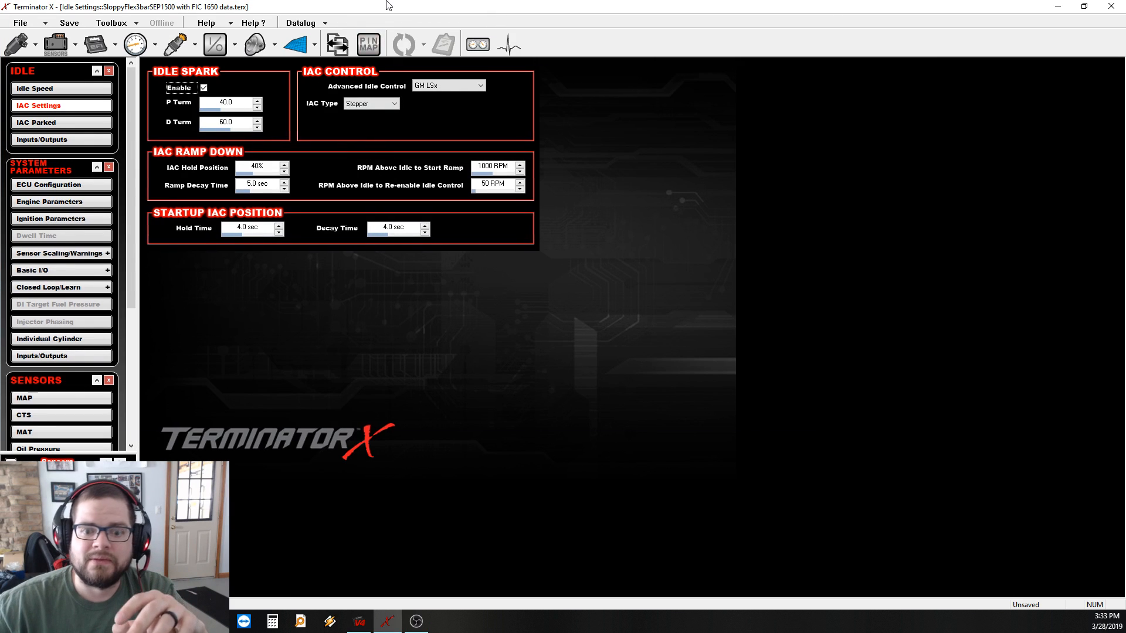
pyautogui.doubleClick(387, 11)
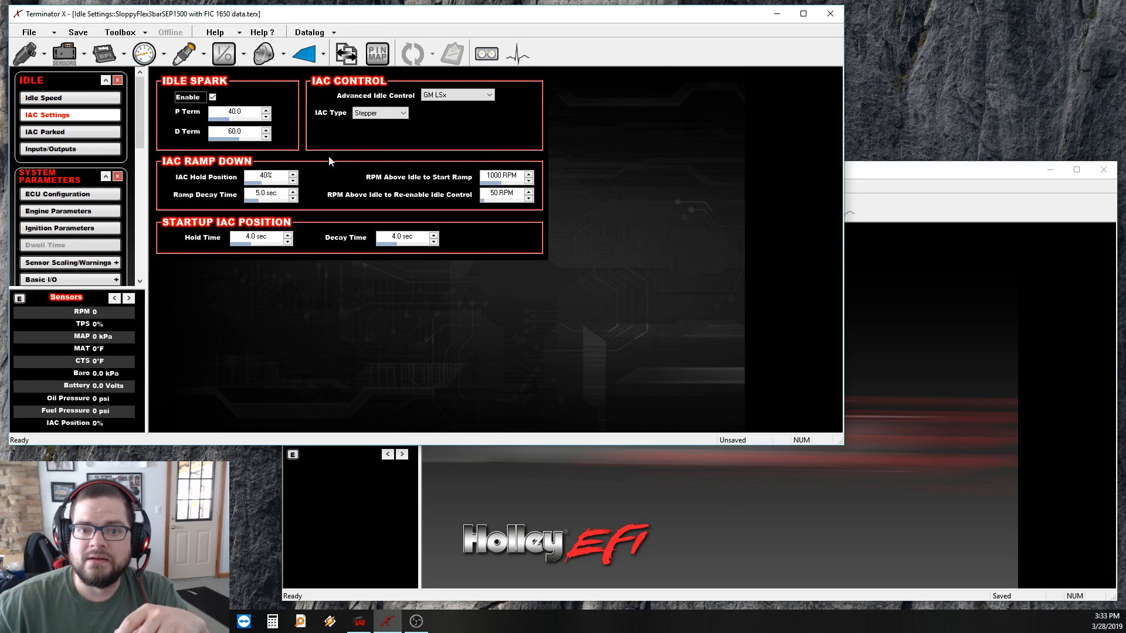
pyautogui.click(117, 80)
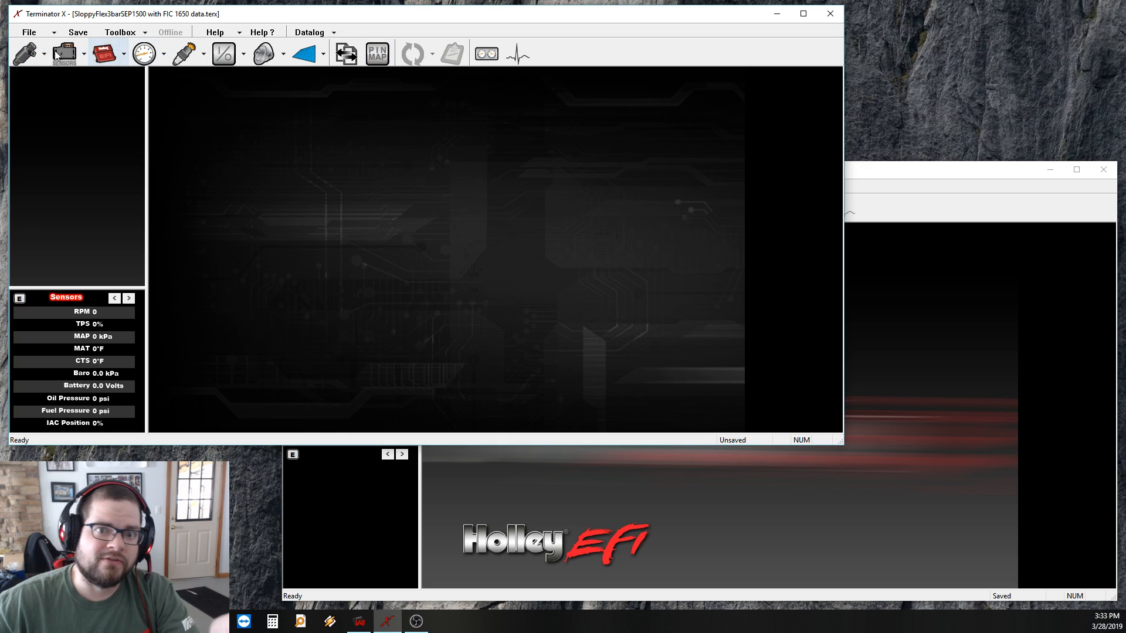
# Open the Terminator X fuel settings and view the base fuel table, fuel graph and learn table.
pyautogui.click(27, 54)
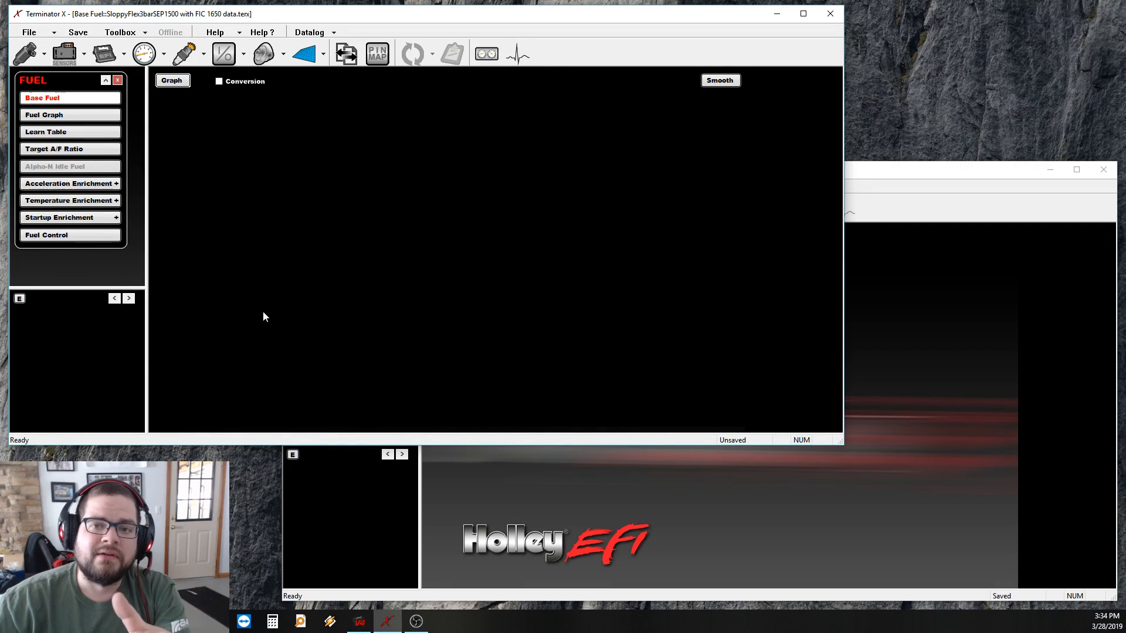
pyautogui.click(108, 117)
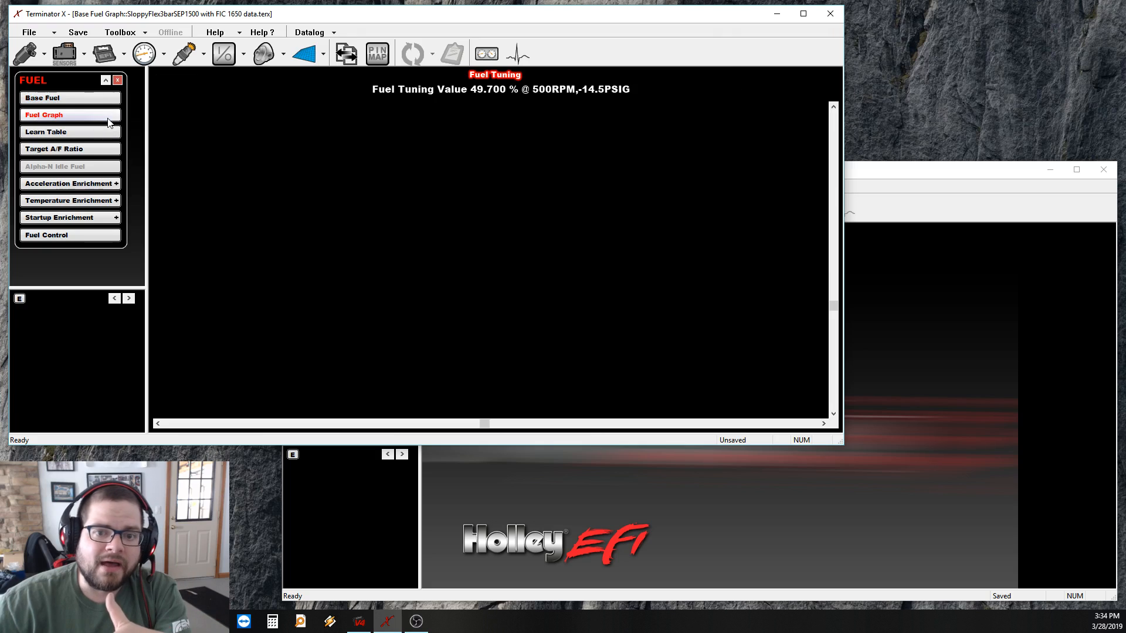
pyautogui.click(97, 133)
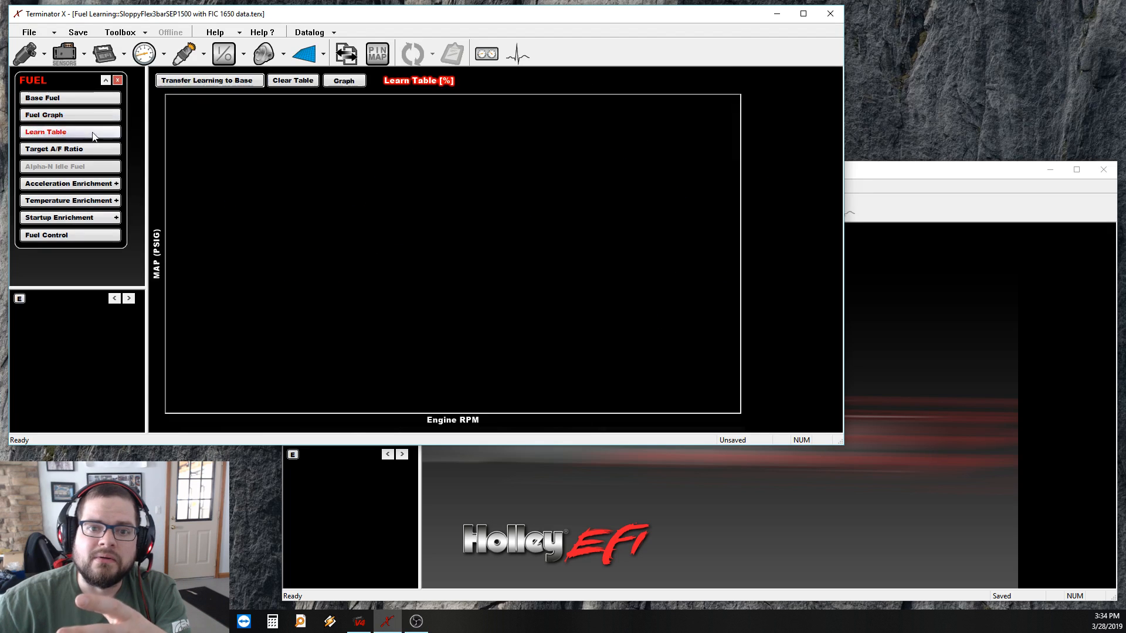
pyautogui.click(98, 101)
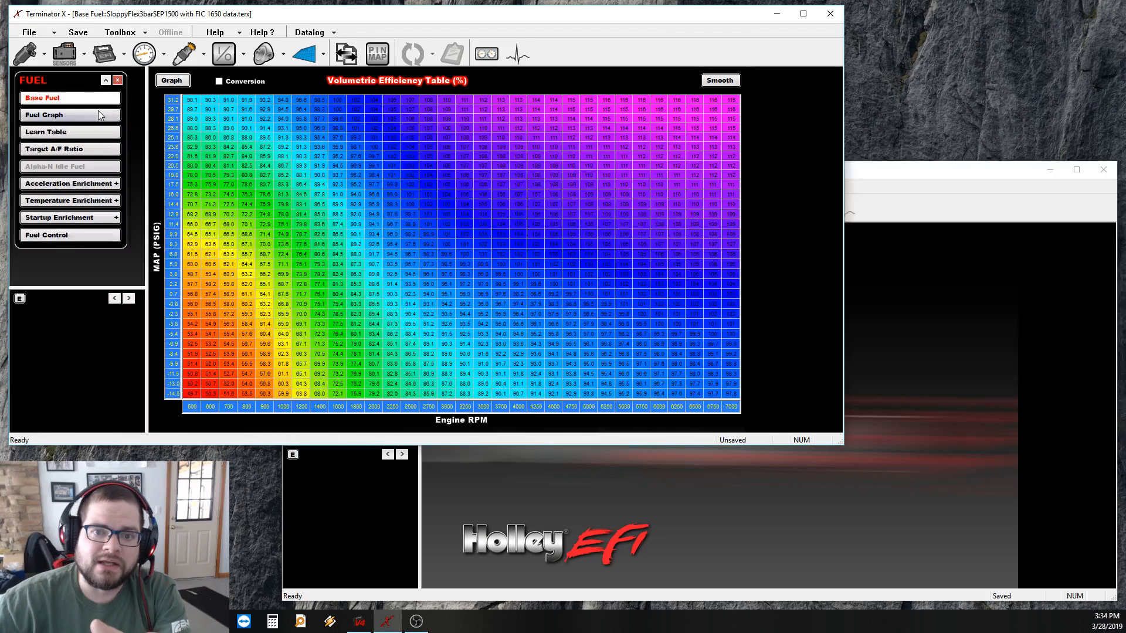
pyautogui.click(98, 117)
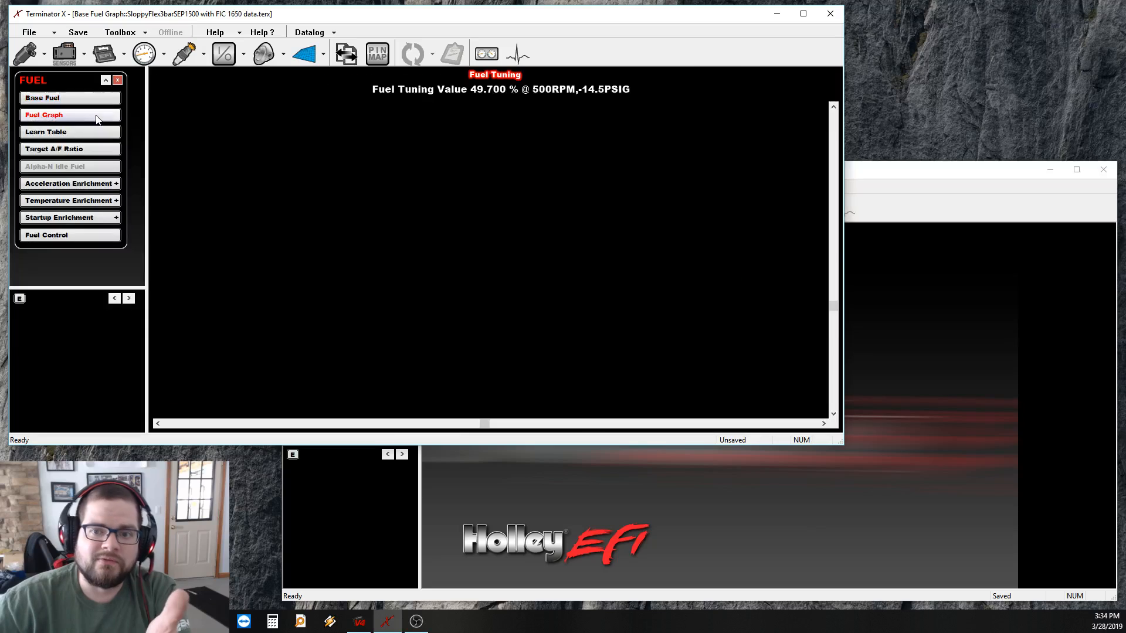
pyautogui.click(86, 130)
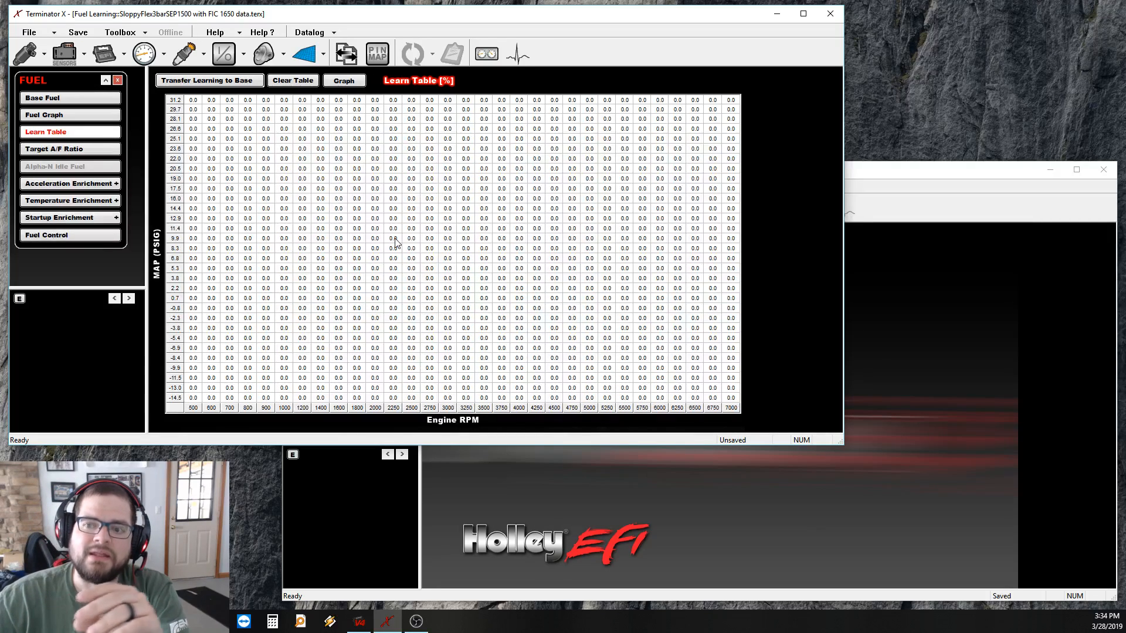
# Compare the volumetric efficiency base fuel table with the learn table, finishing on the base fuel table.
pyautogui.click(86, 104)
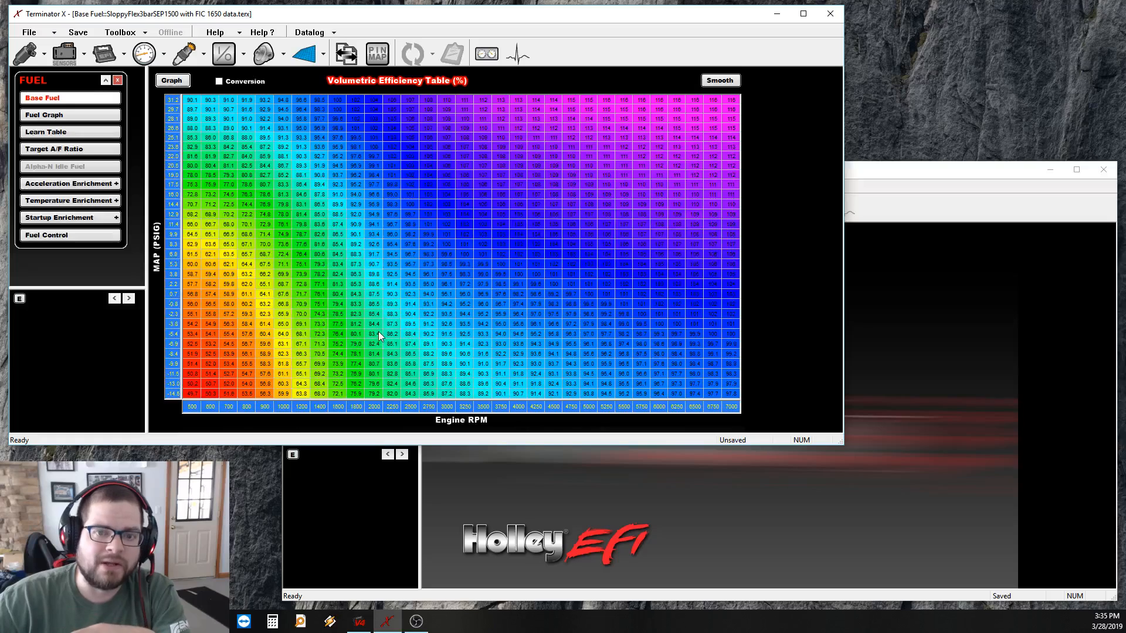
pyautogui.click(88, 132)
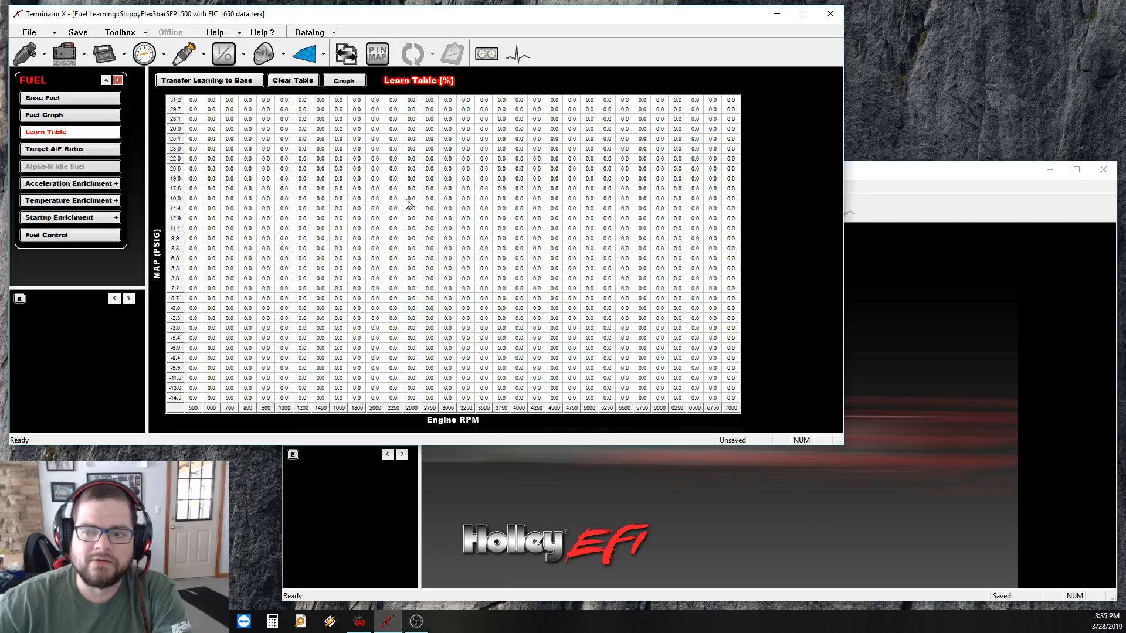
pyautogui.click(42, 98)
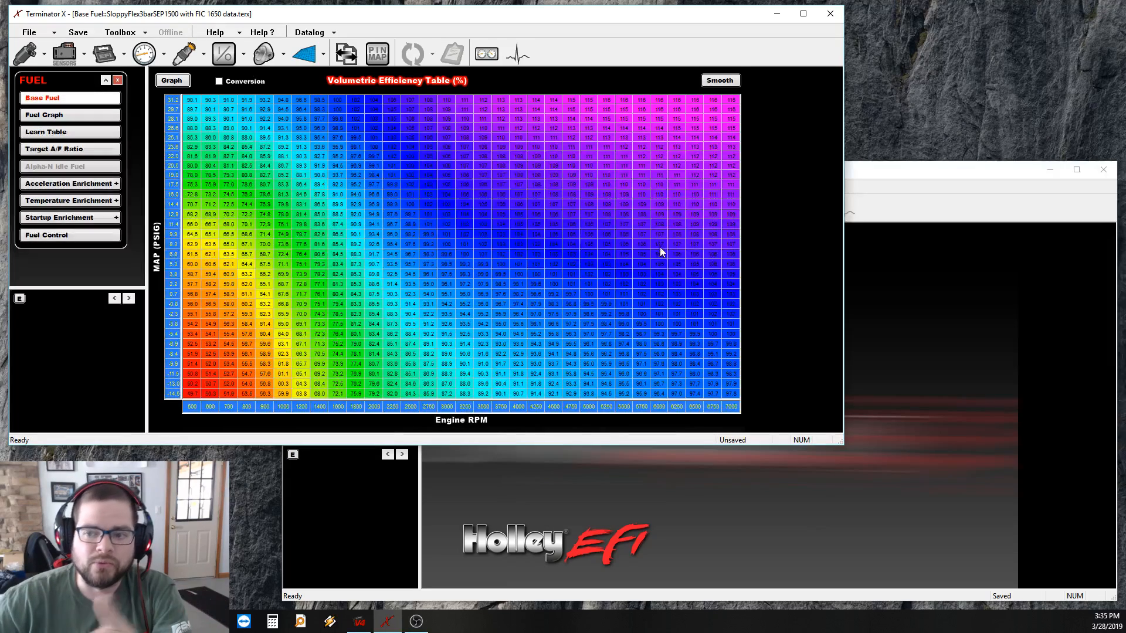
pyautogui.click(46, 132)
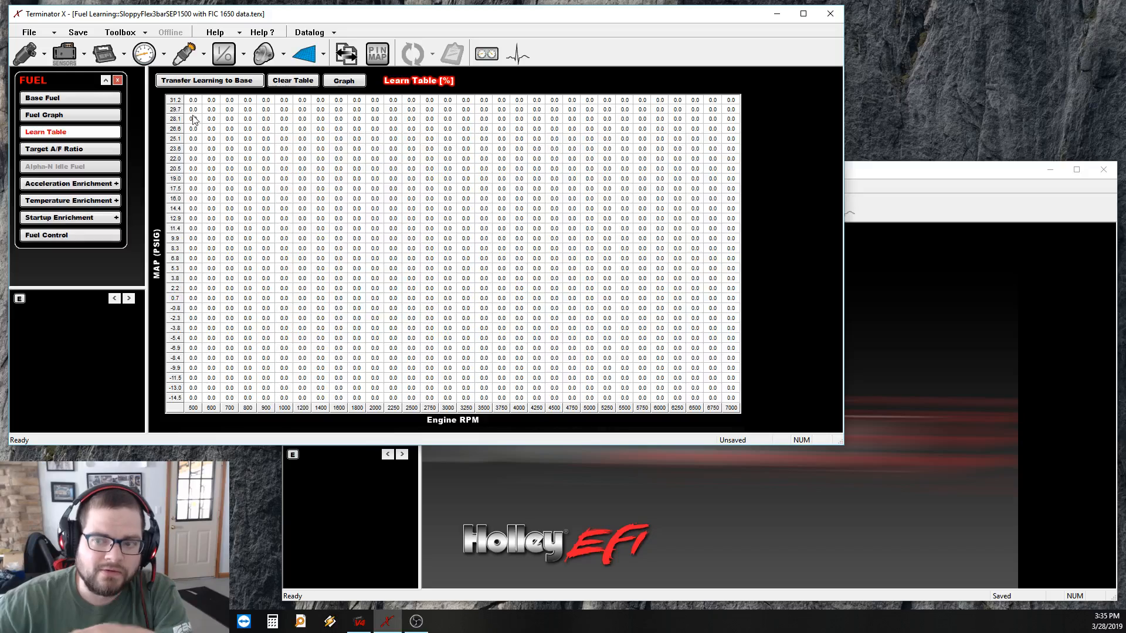
pyautogui.click(101, 98)
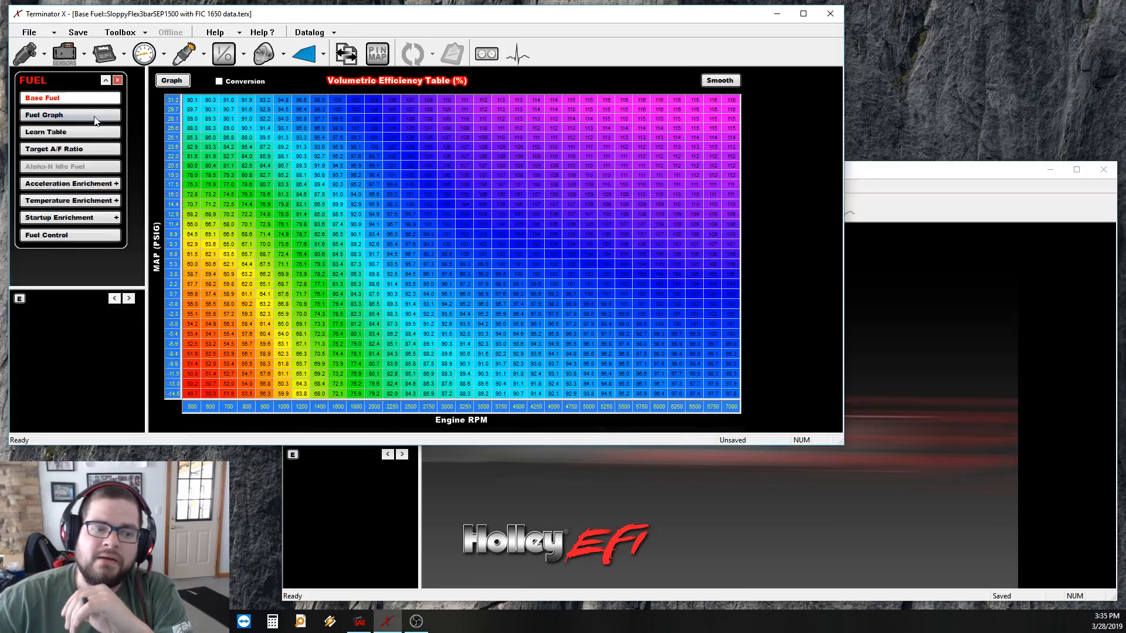
# View the target air/fuel ratio settings in both the Simple and 2D Table types, leaving the type on 2D Table.
pyautogui.click(91, 155)
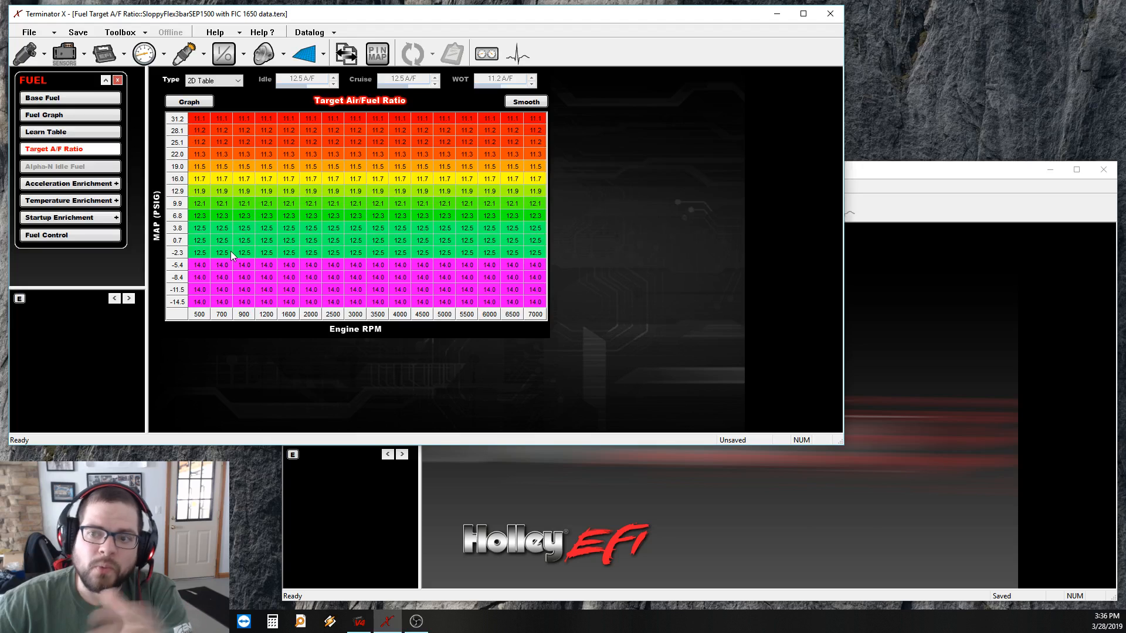
pyautogui.click(234, 81)
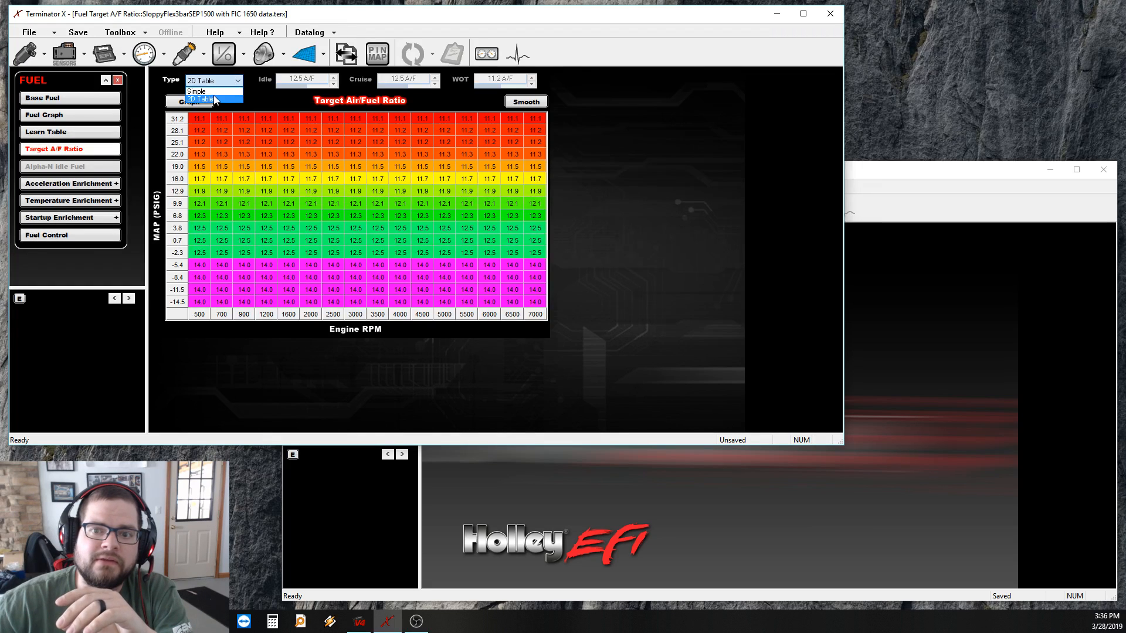
pyautogui.click(208, 92)
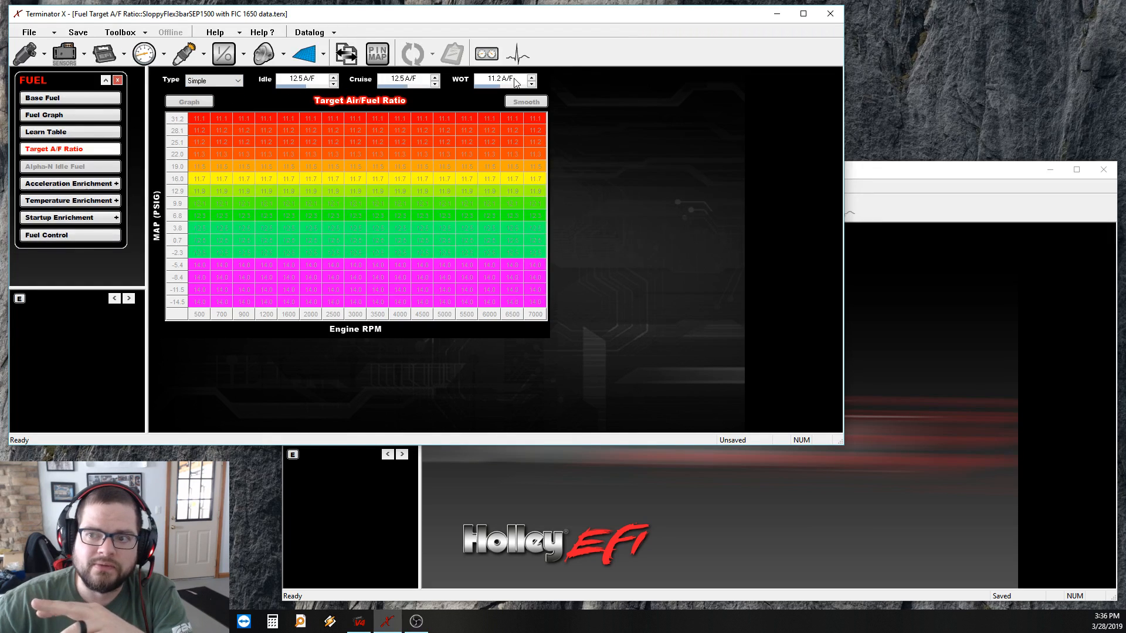
pyautogui.click(235, 81)
pyautogui.click(208, 99)
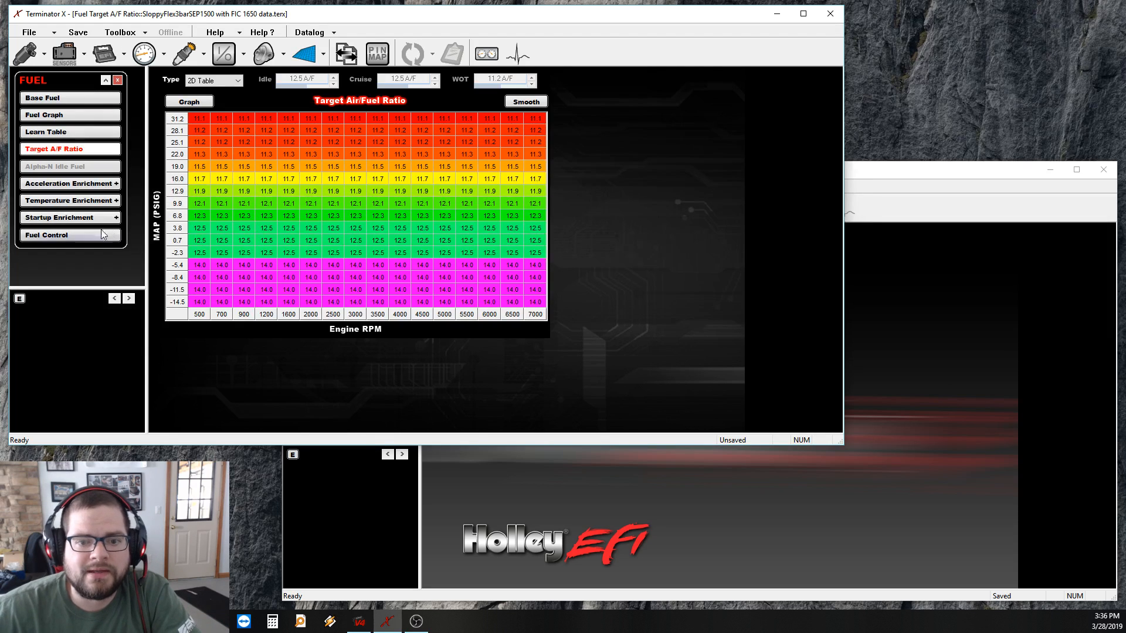
# Close the fuel settings and open the MAP sensor settings.
pyautogui.click(118, 81)
pyautogui.click(64, 54)
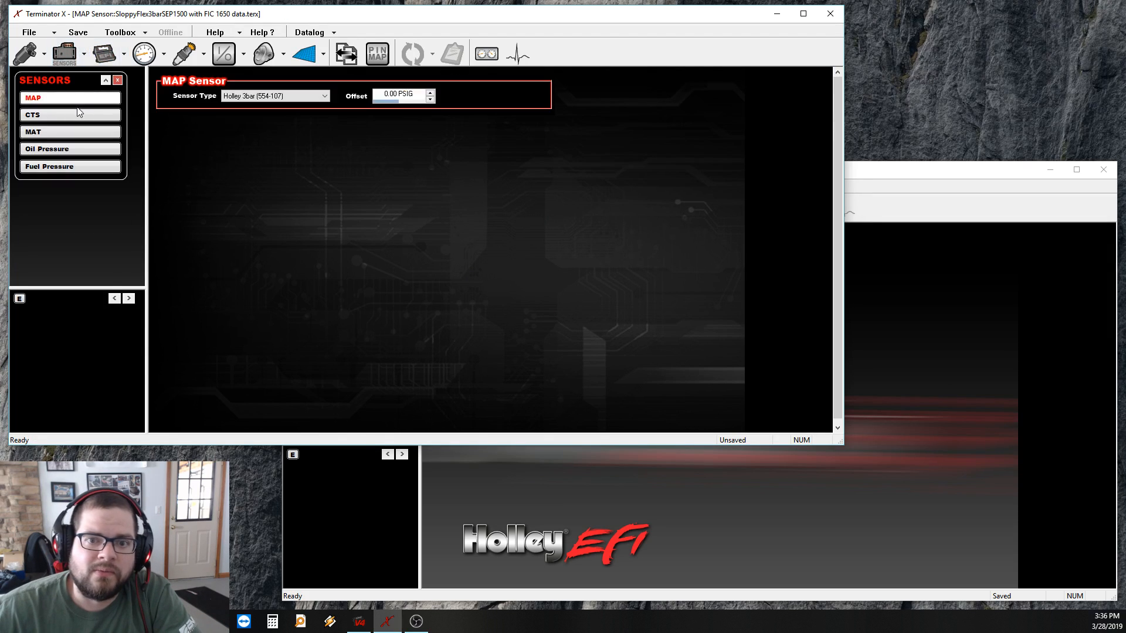
# Switch the MAP sensor type to Custom MAP to view its calibration curve, and restore Holley 3bar (554-107), accepting both scale updates.
pyautogui.click(326, 97)
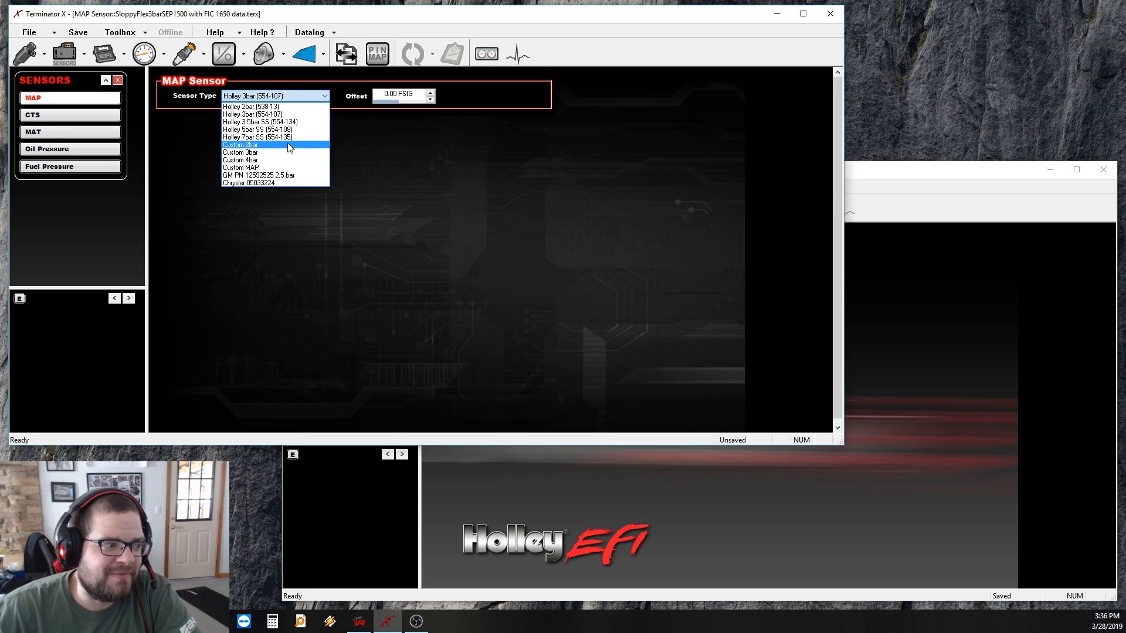
pyautogui.click(256, 167)
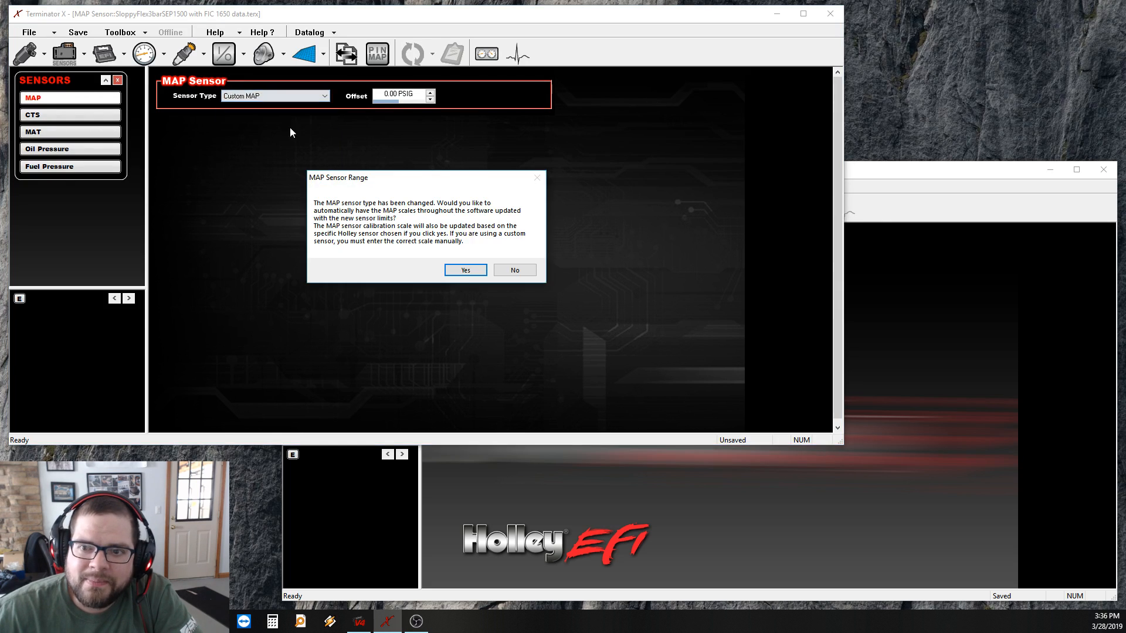
pyautogui.click(470, 271)
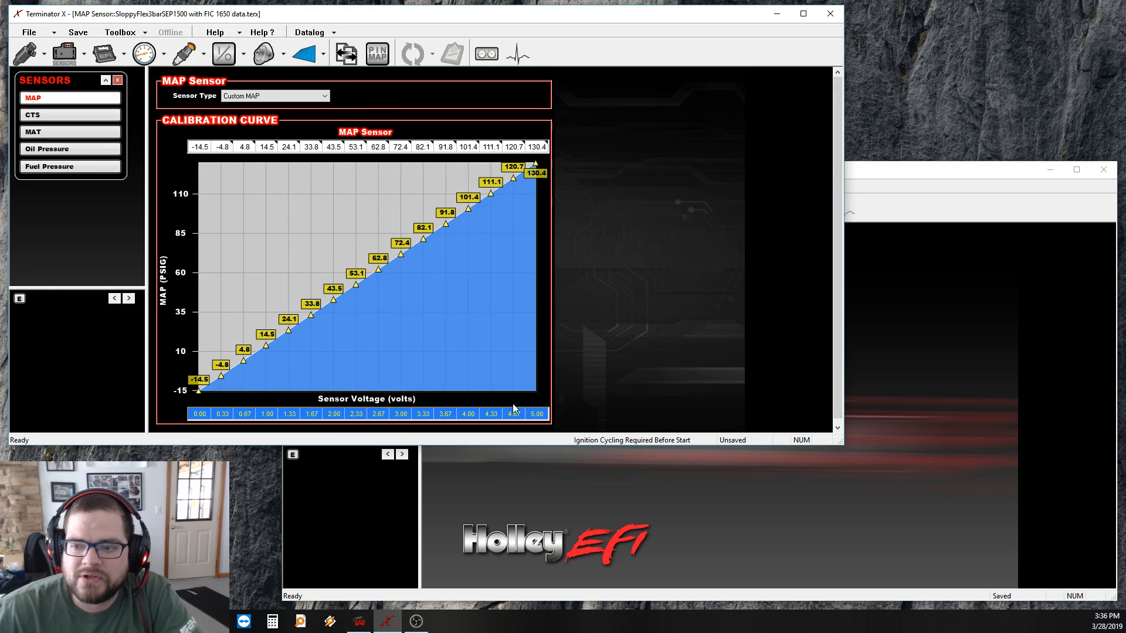
pyautogui.click(256, 96)
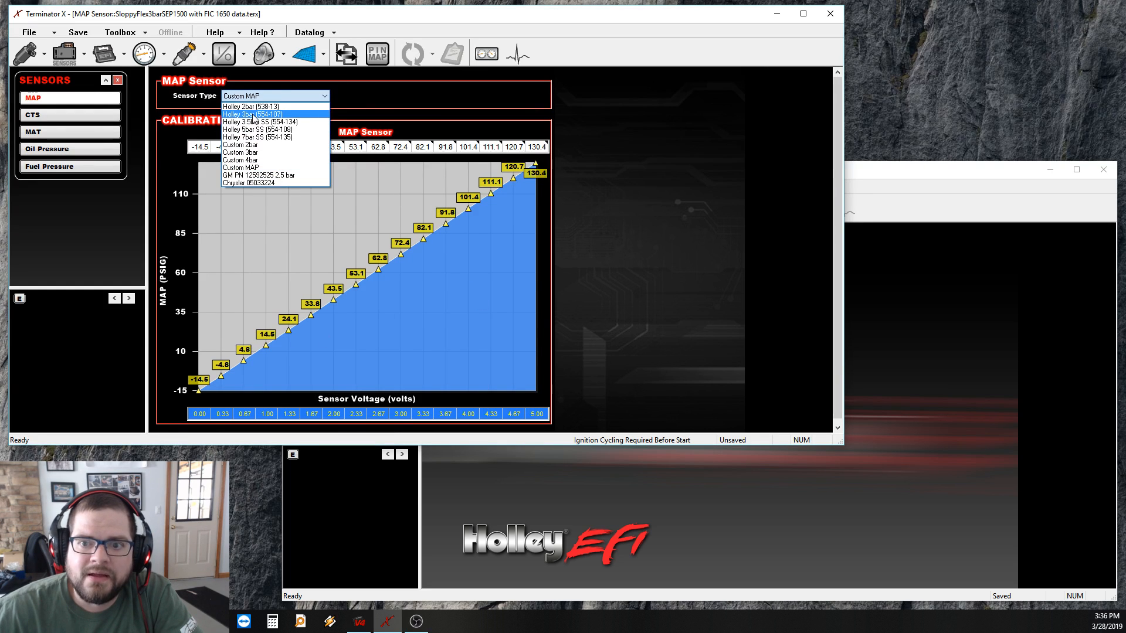
pyautogui.click(254, 119)
pyautogui.click(465, 271)
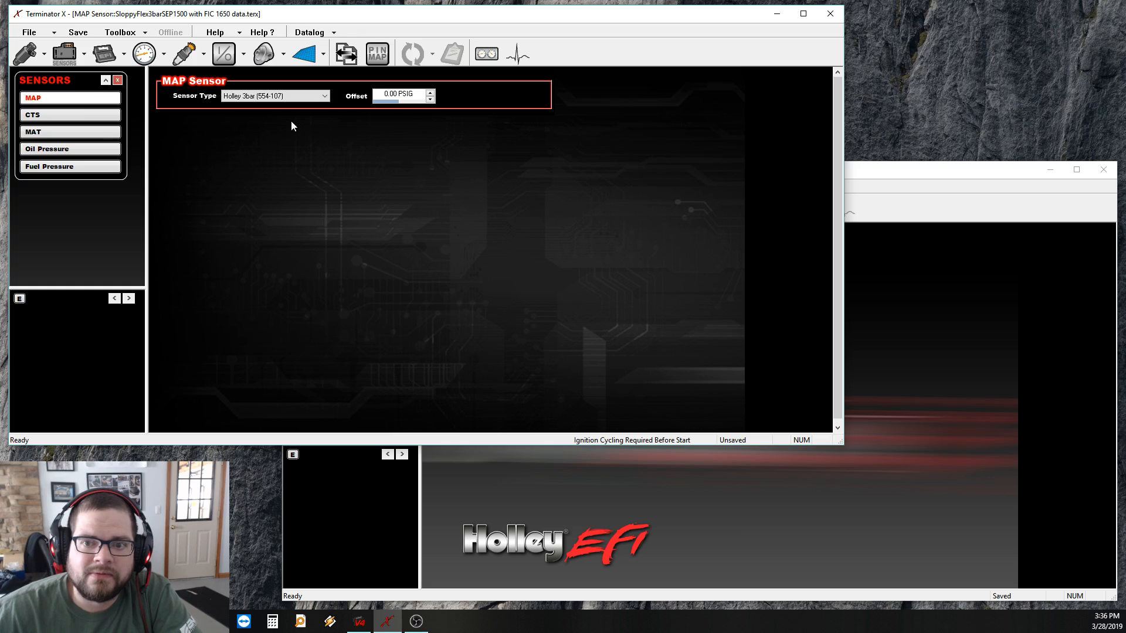
# Try the Custom 3bar MAP sensor type with updated MAP scales, and return the type to Holley 3bar (554-107).
pyautogui.click(323, 96)
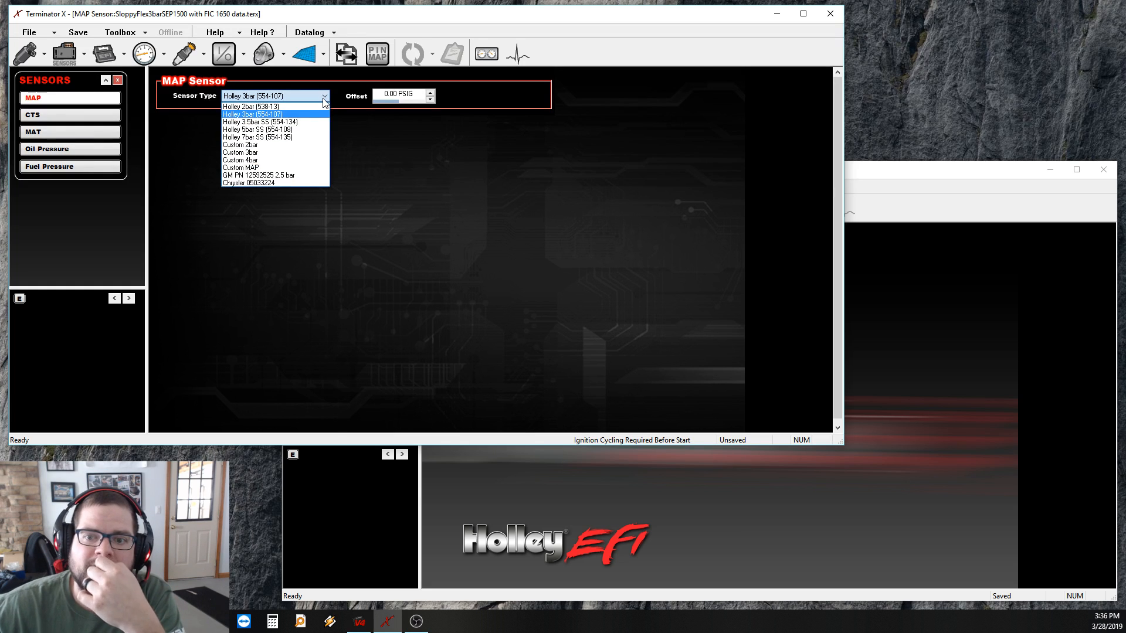
pyautogui.click(258, 152)
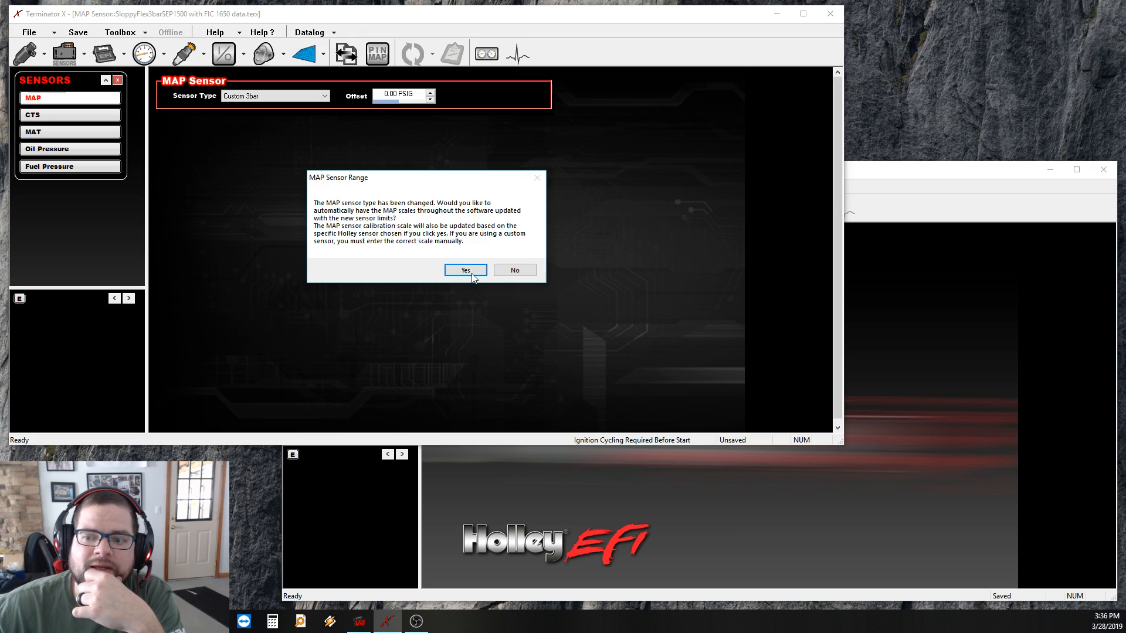
pyautogui.click(472, 273)
pyautogui.click(272, 97)
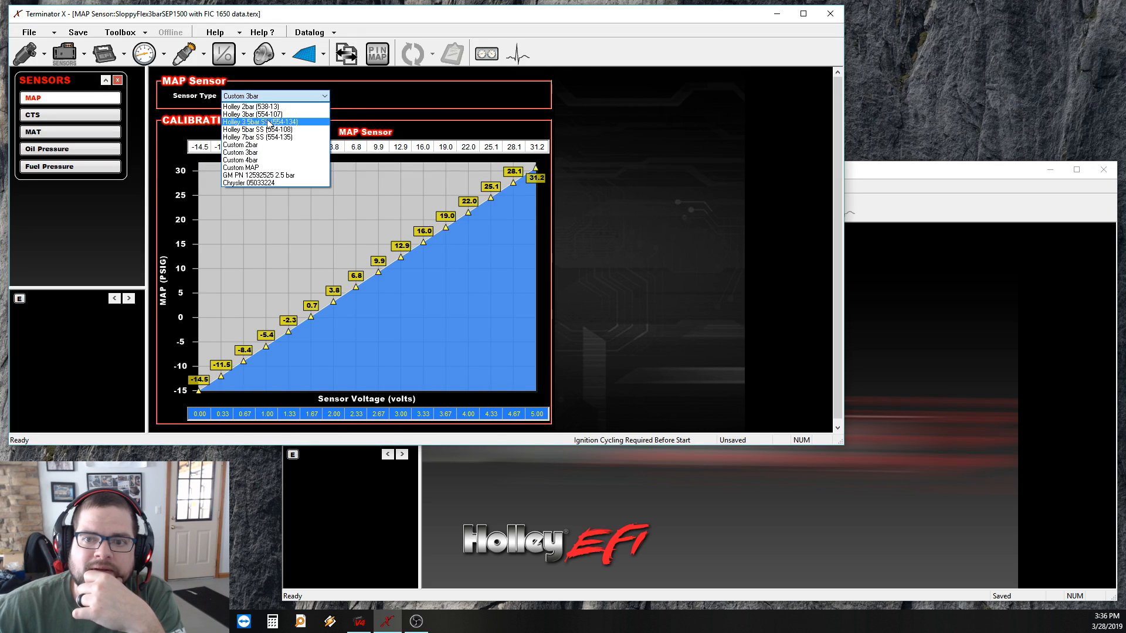
pyautogui.click(258, 115)
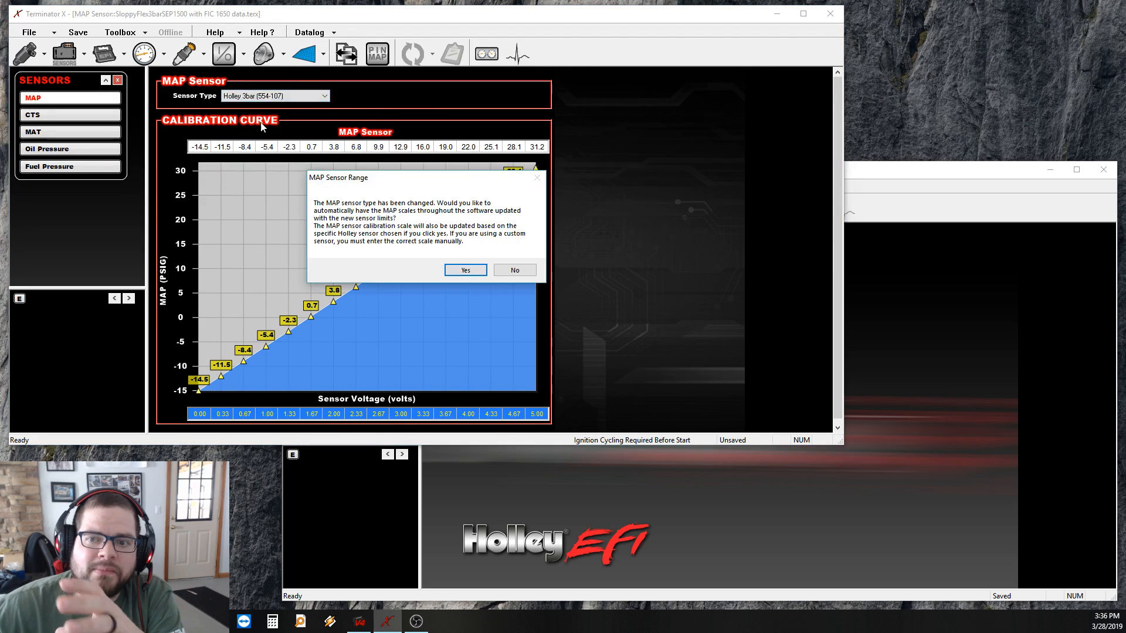
pyautogui.click(466, 270)
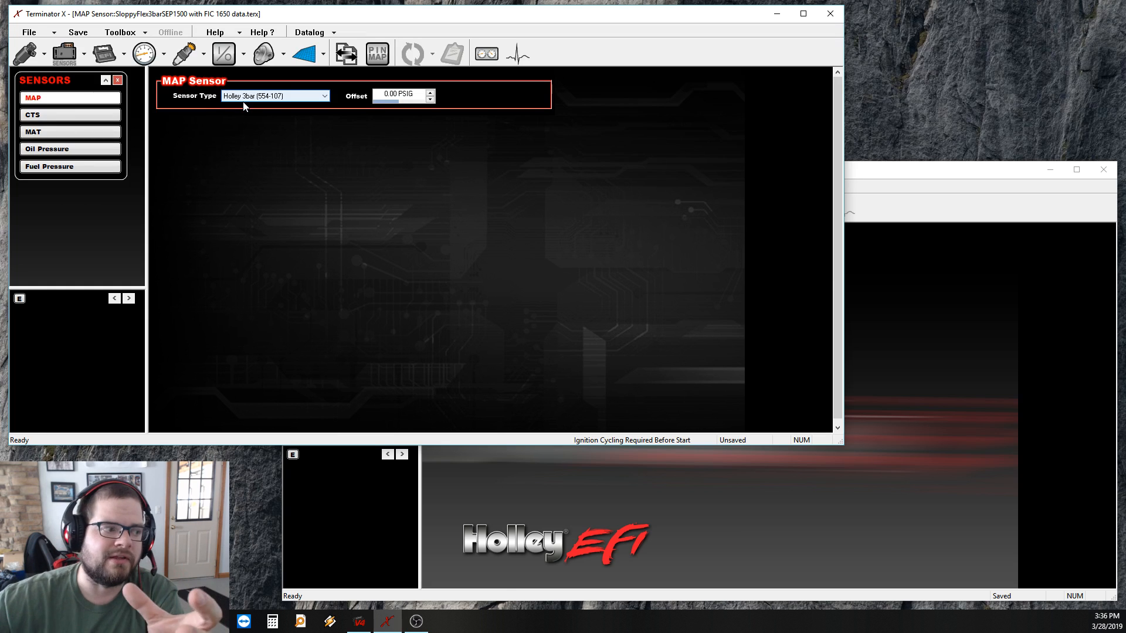
# Show the Custom 3bar calibration curve again for comparison with the MAP offset setting, and restore Holley 3bar (554-107) with updated scales.
pyautogui.click(392, 101)
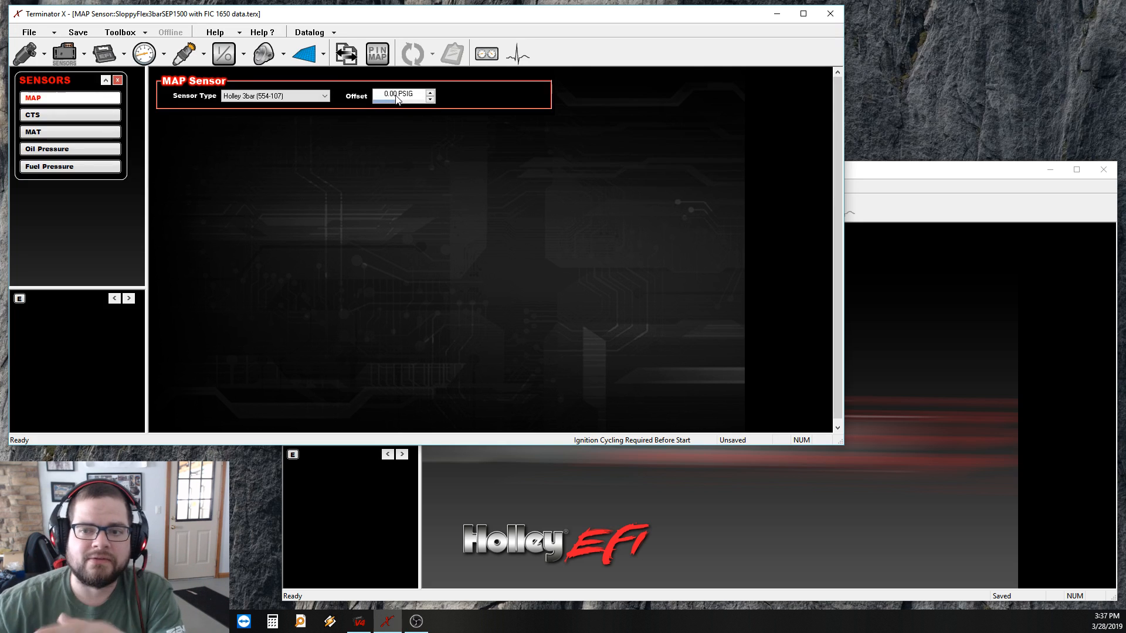
pyautogui.click(262, 101)
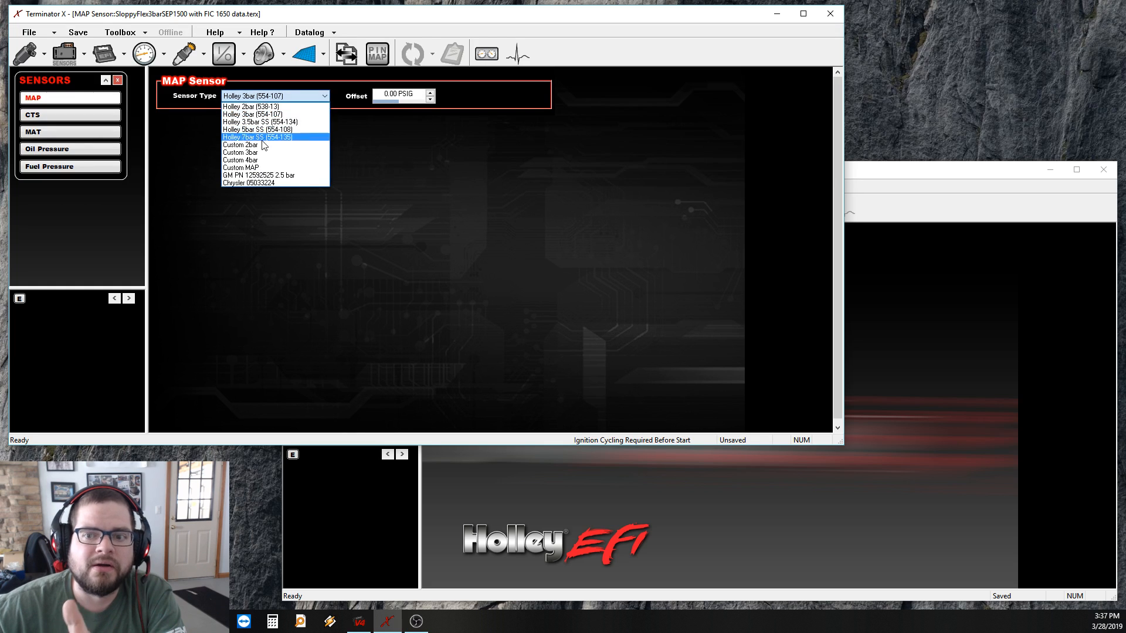
pyautogui.click(258, 157)
pyautogui.click(466, 270)
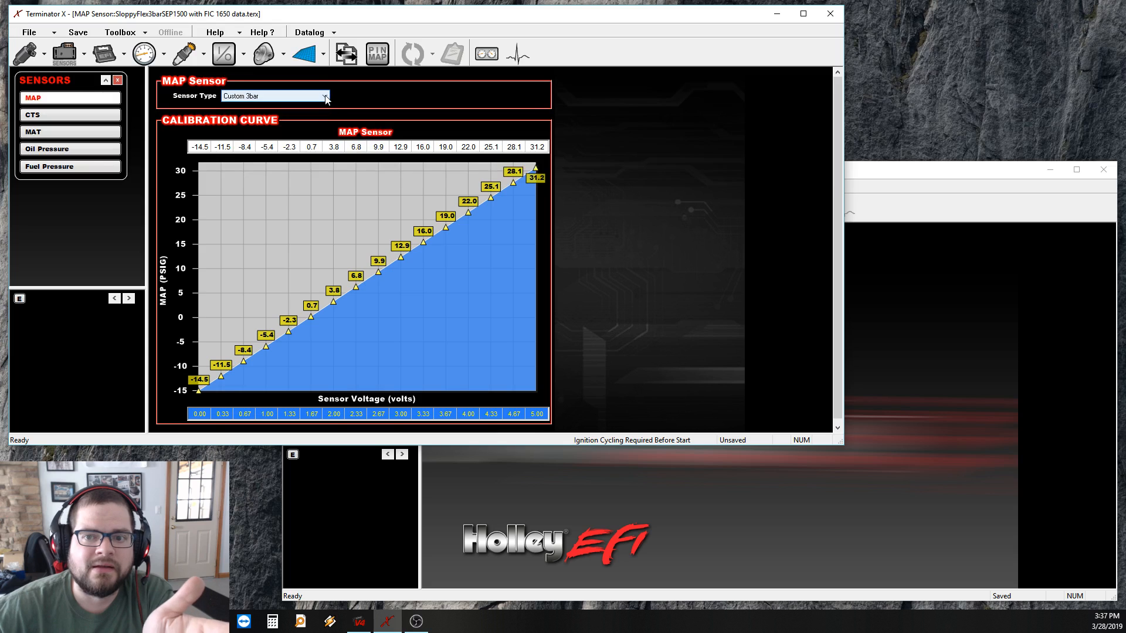
pyautogui.click(274, 96)
pyautogui.click(272, 115)
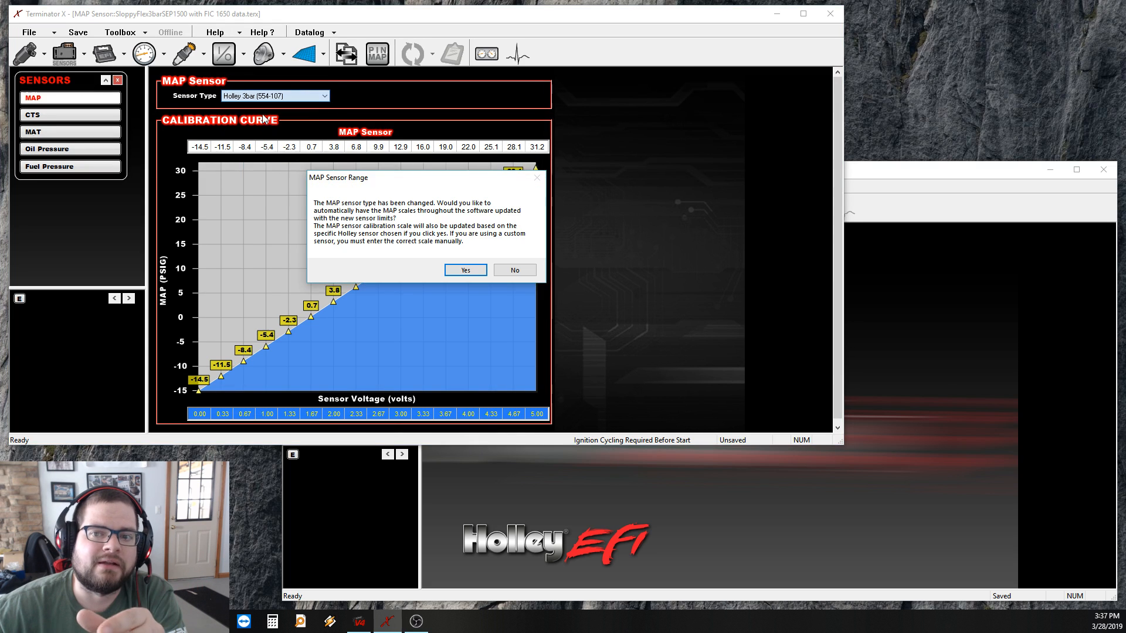
pyautogui.click(467, 270)
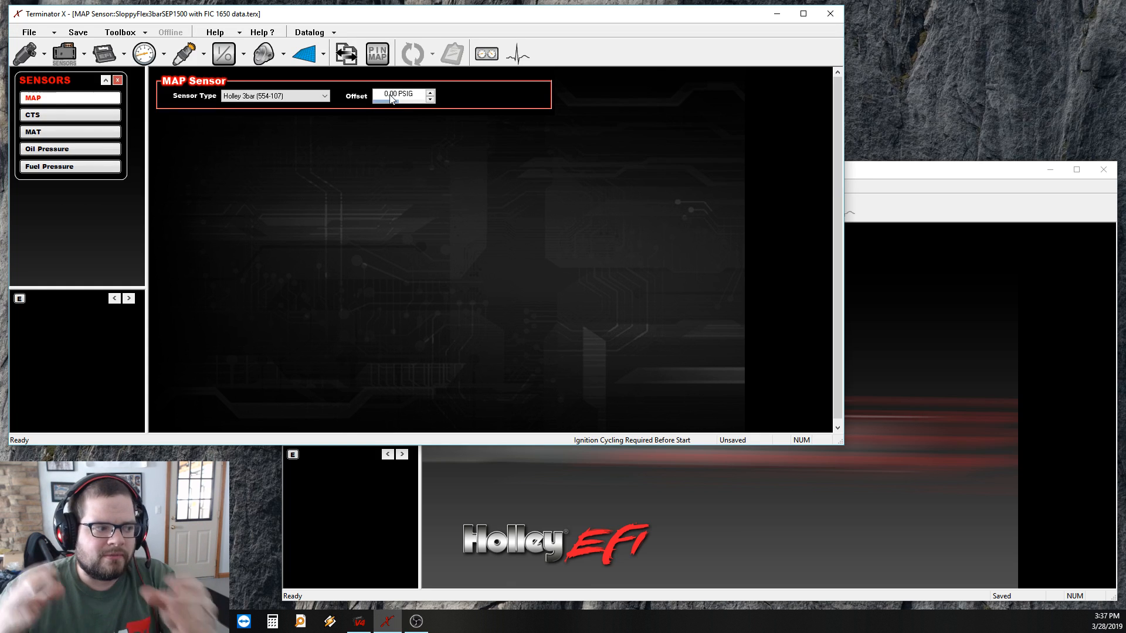
# Open the CTS sensor settings and review the available sensor types, keeping GM LSx CTS.
pyautogui.click(103, 116)
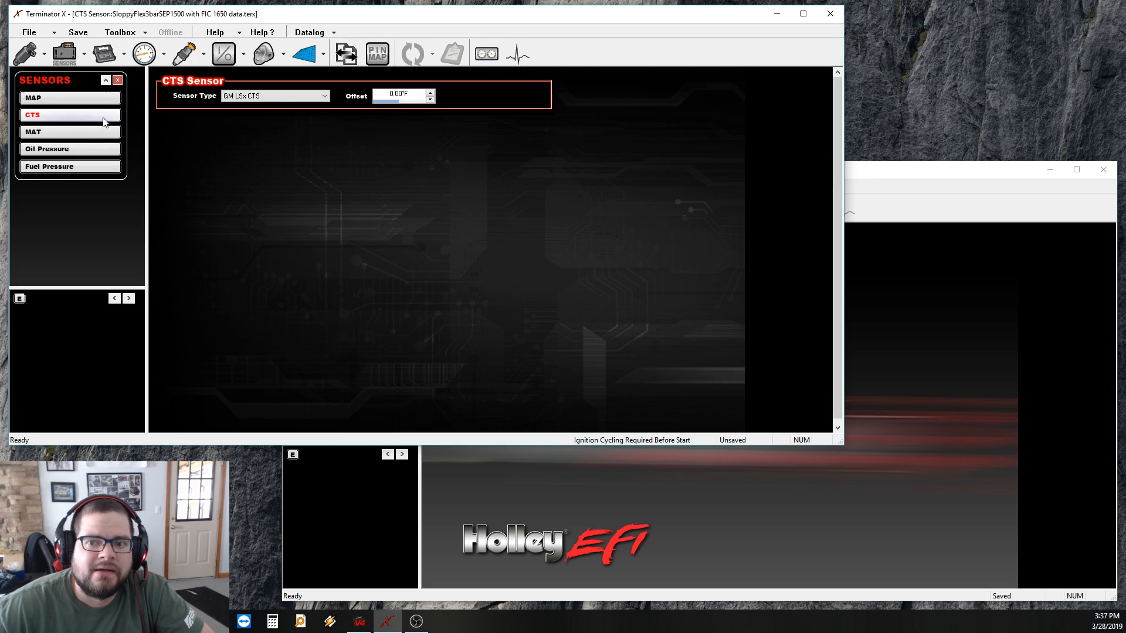
pyautogui.click(270, 96)
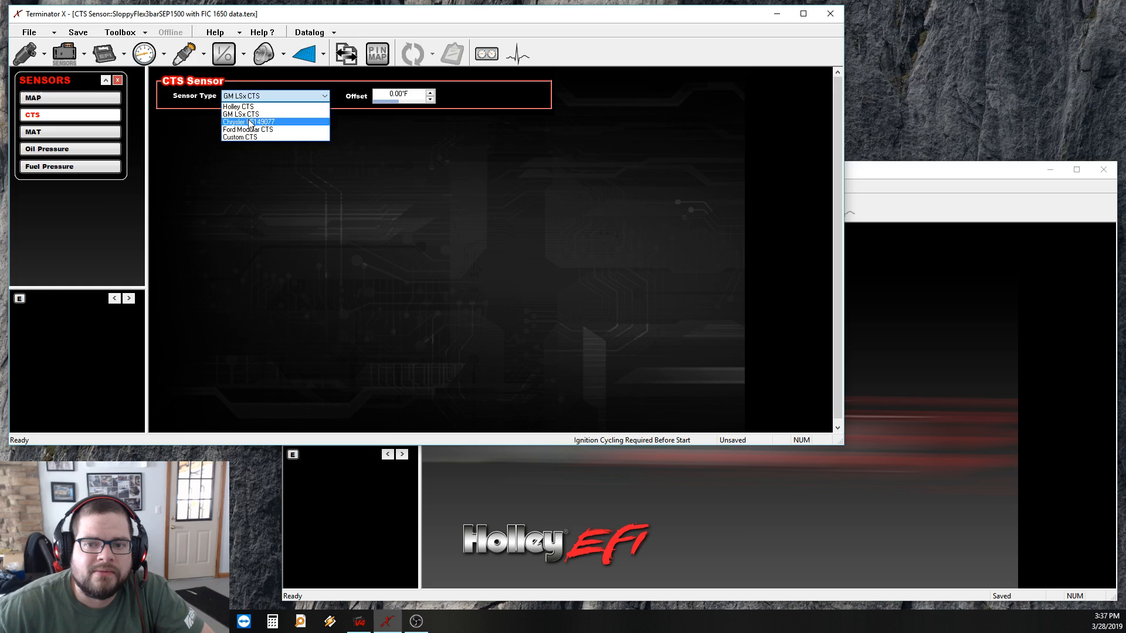
pyautogui.click(267, 95)
pyautogui.click(268, 95)
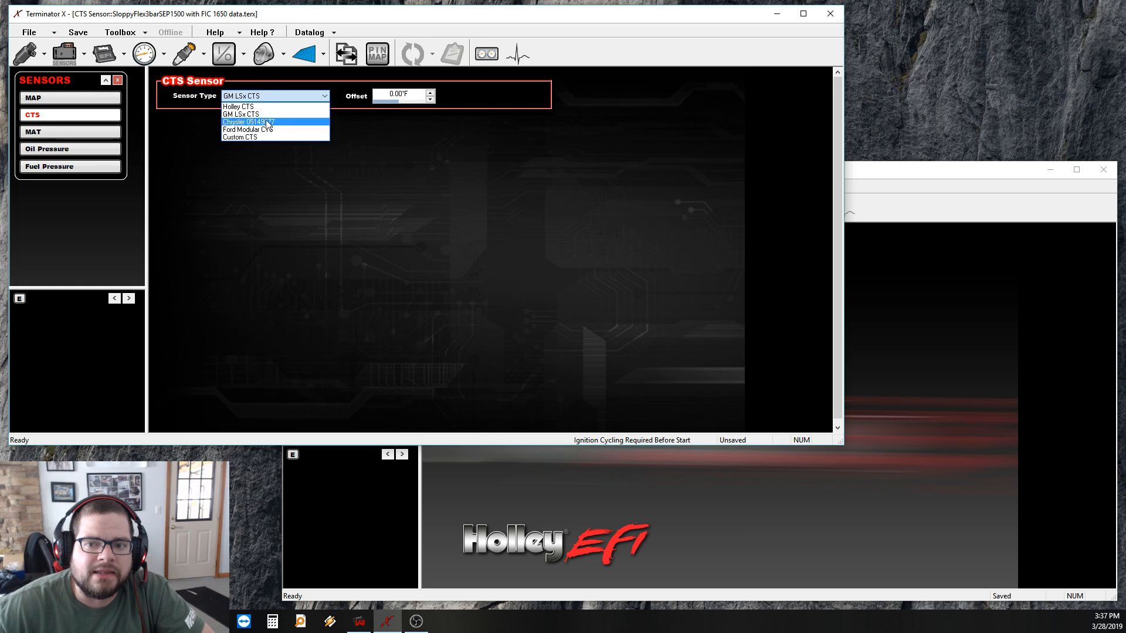
pyautogui.click(248, 97)
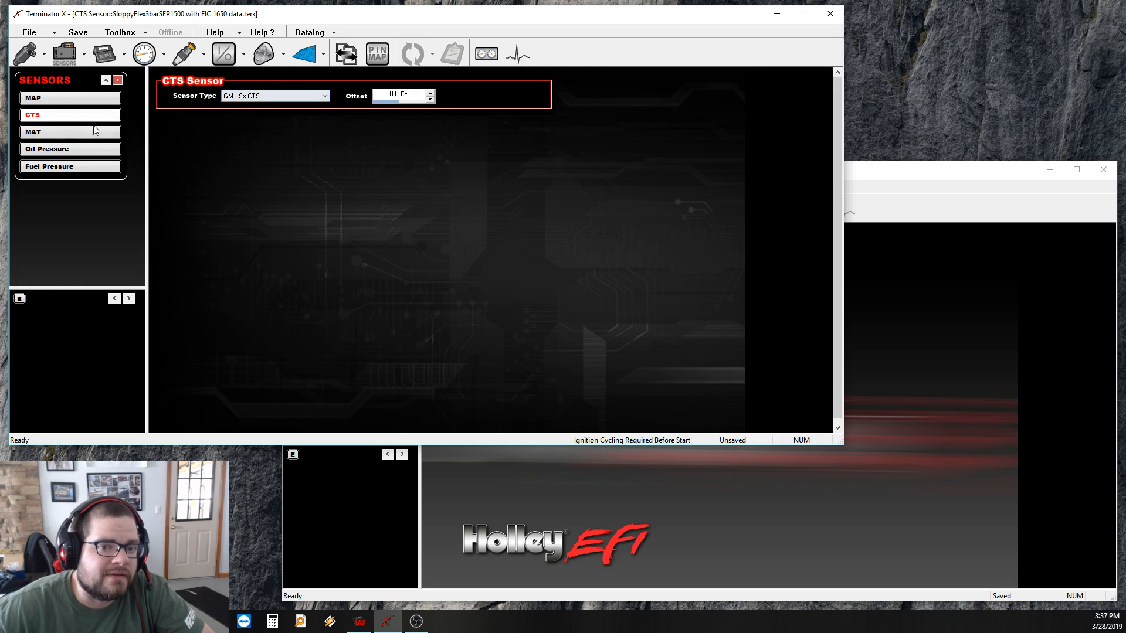
# Open the MAT sensor settings and review the available sensor types, keeping GM LSx MAT.
pyautogui.click(70, 131)
pyautogui.click(260, 97)
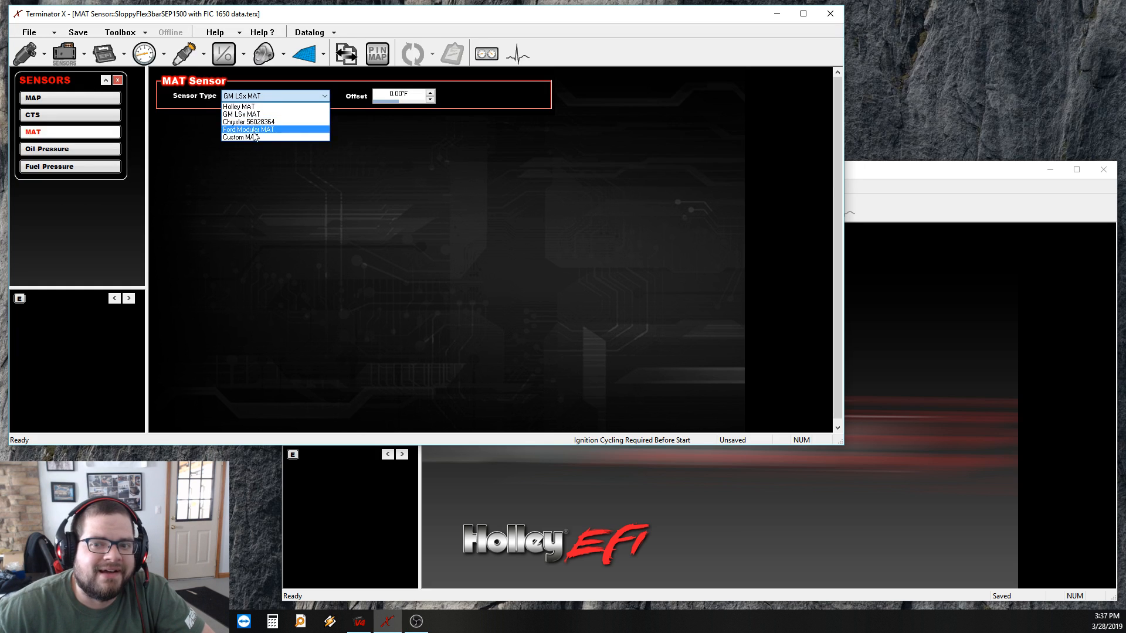
pyautogui.click(245, 115)
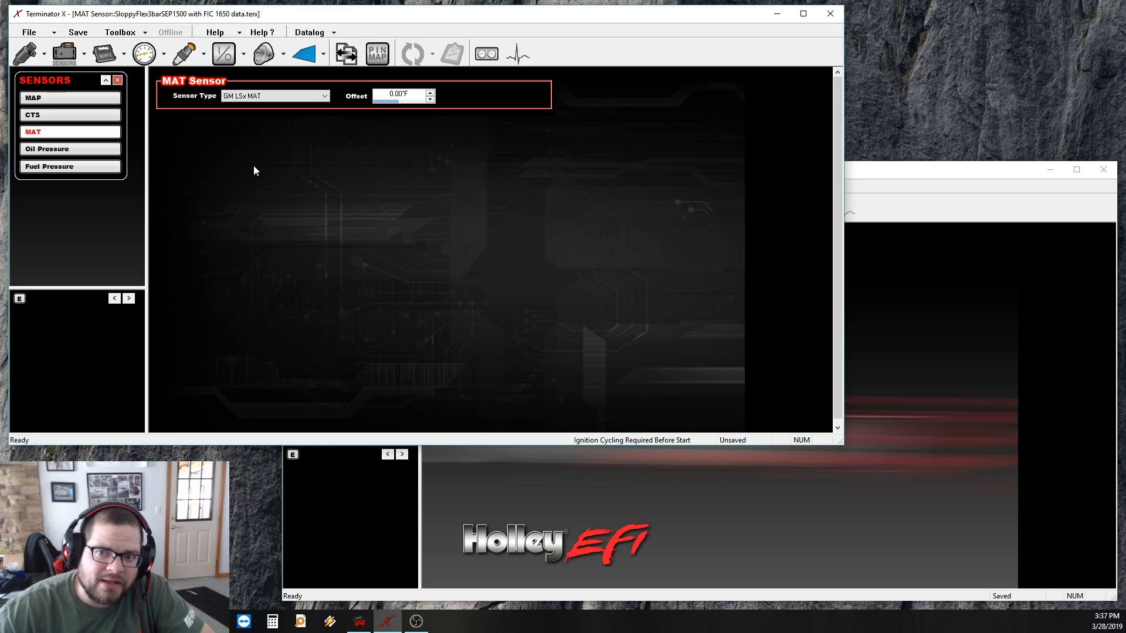
pyautogui.click(261, 97)
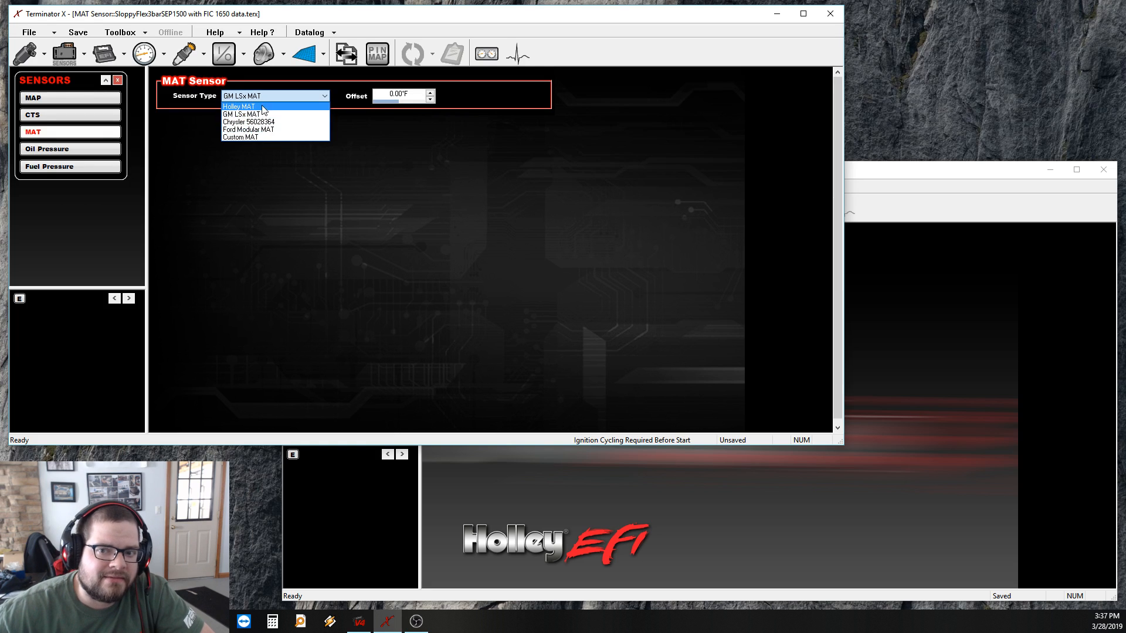
pyautogui.click(261, 106)
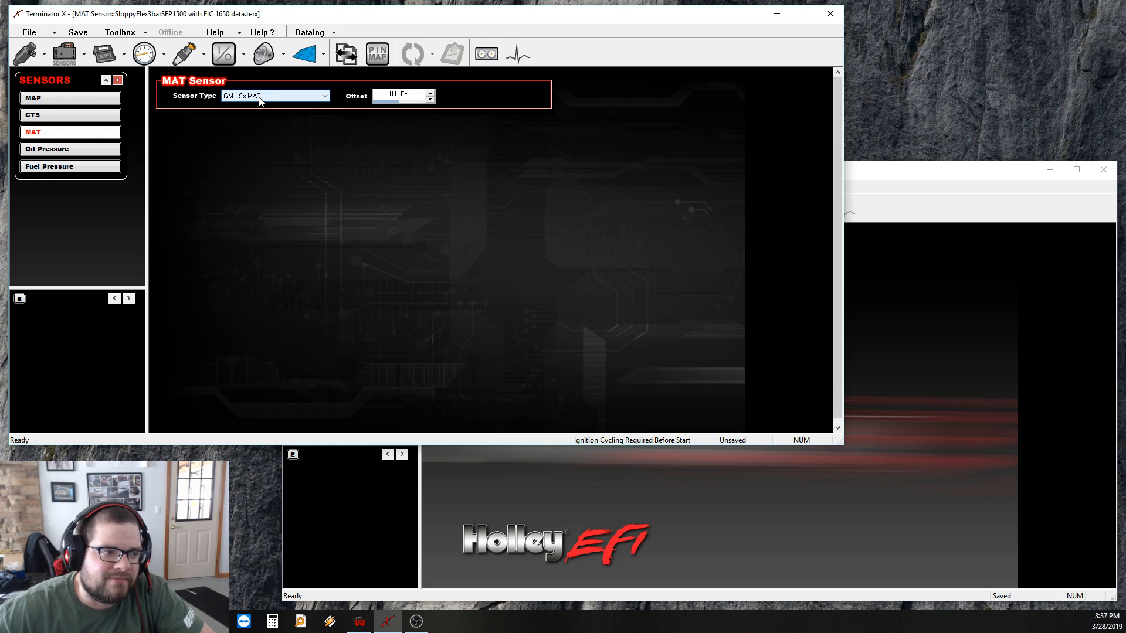
# Open the oil pressure sensor settings and review the sensor types, keeping Holley 100psig SS (554-102).
pyautogui.click(102, 151)
pyautogui.click(317, 97)
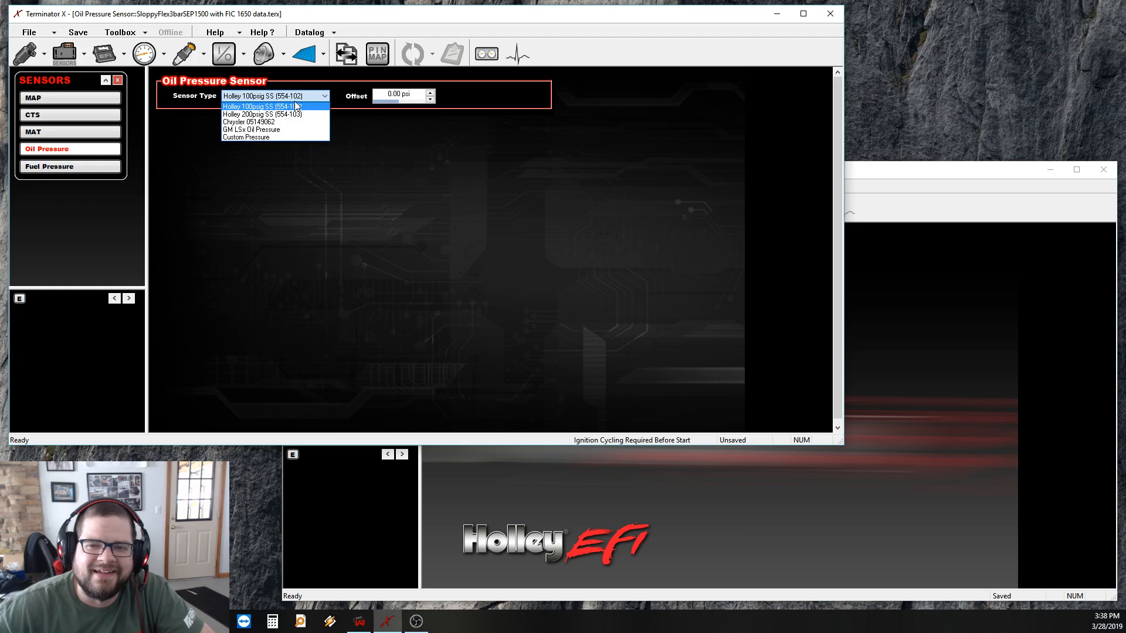
pyautogui.click(259, 105)
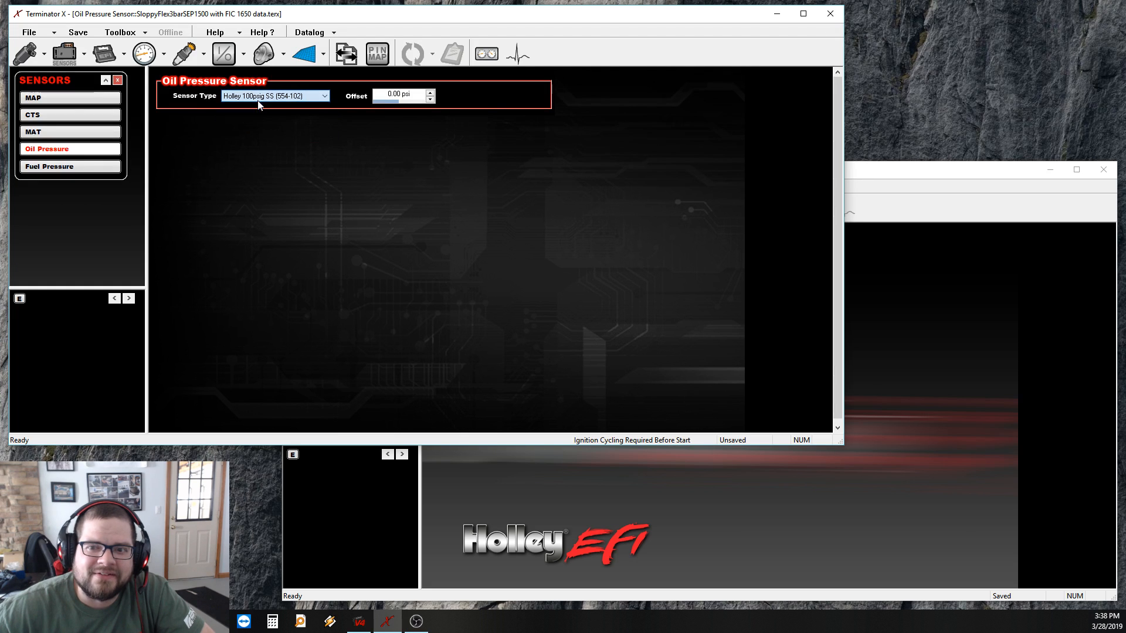
pyautogui.click(258, 99)
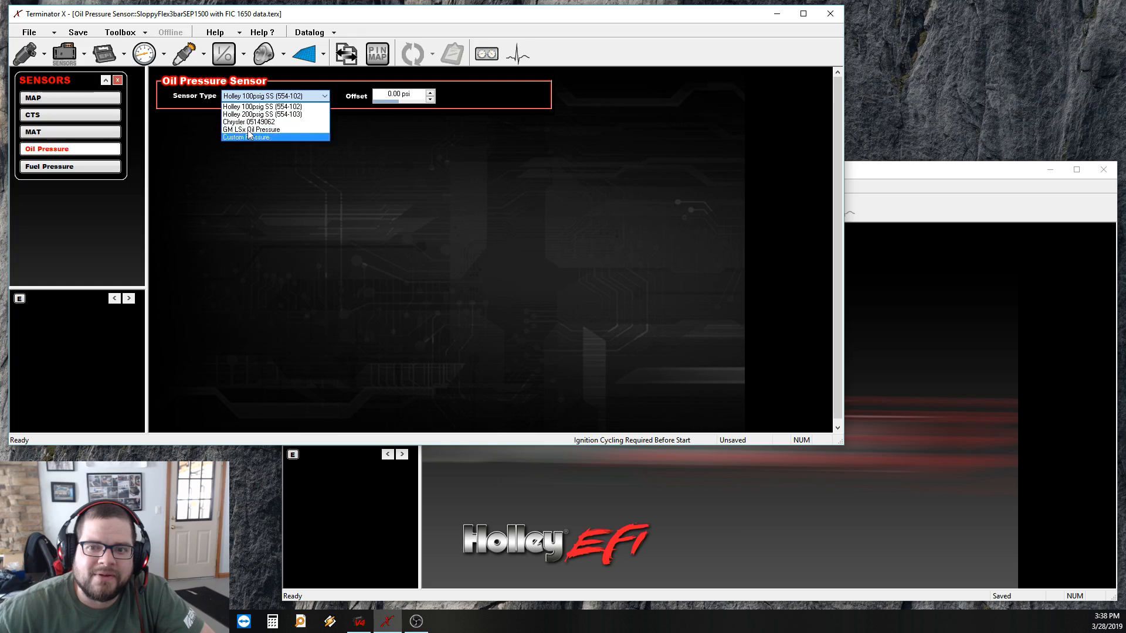
pyautogui.click(253, 106)
# Review the fuel pressure sensor type options without changing them, and close the sensor settings.
pyautogui.click(88, 164)
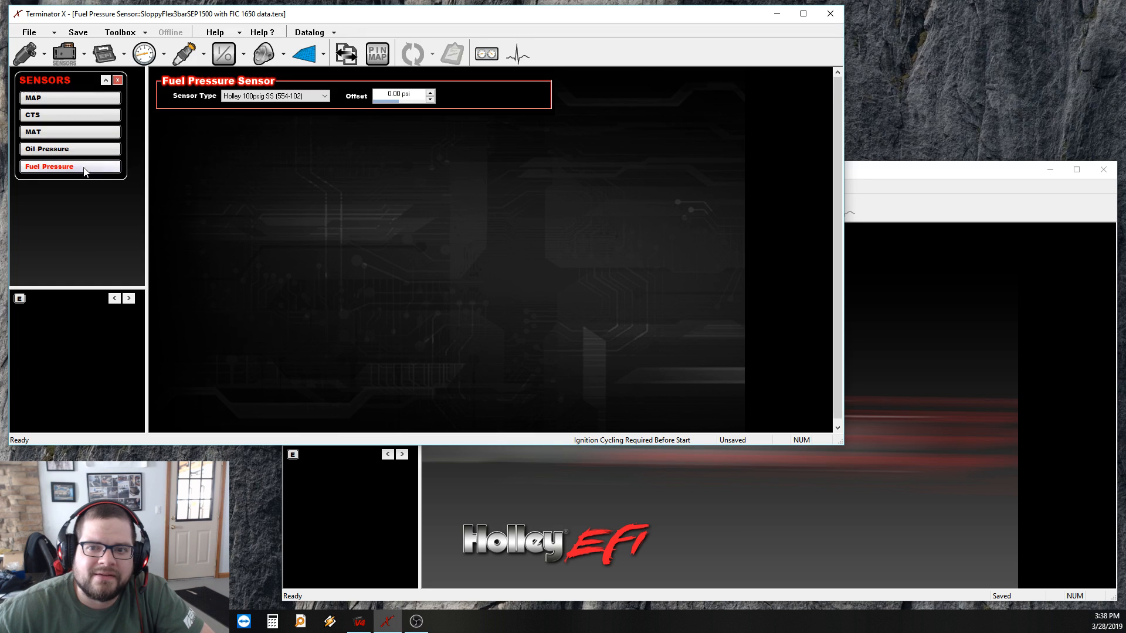
pyautogui.click(282, 99)
pyautogui.click(280, 99)
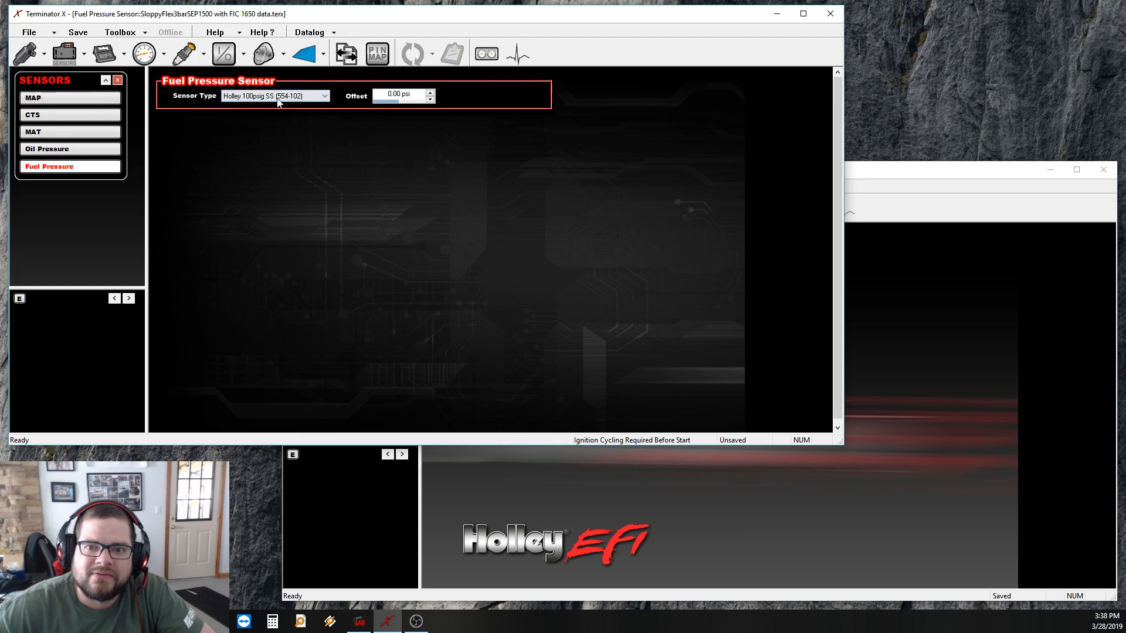
pyautogui.click(117, 81)
# Open the system parameters and view the ECU type choices in the ECU configuration.
pyautogui.click(104, 53)
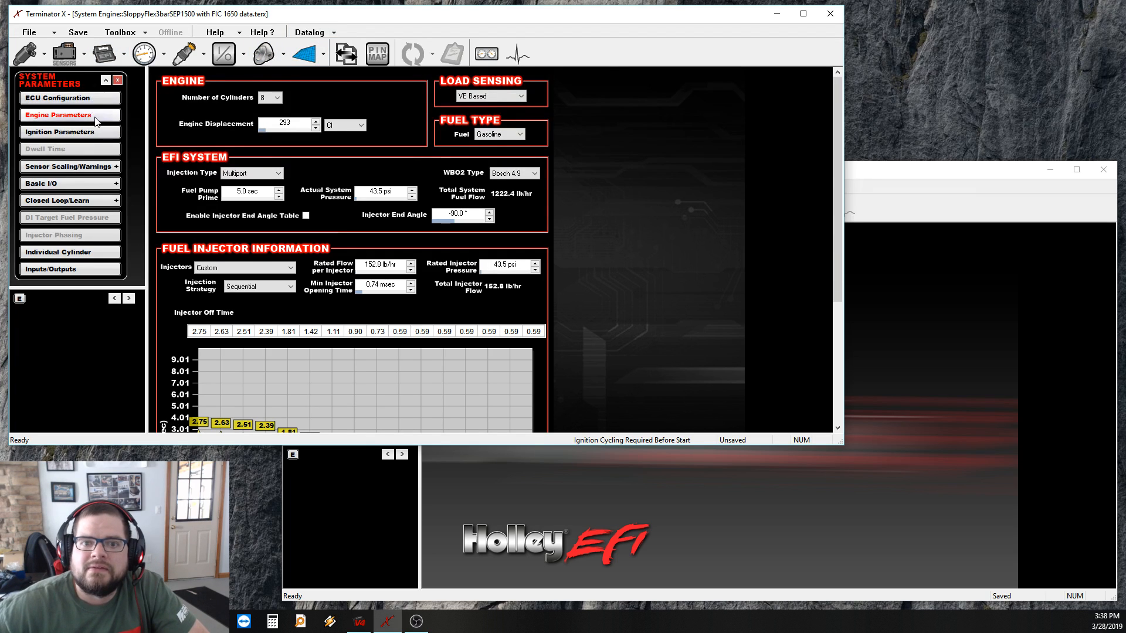
pyautogui.click(92, 99)
pyautogui.click(247, 97)
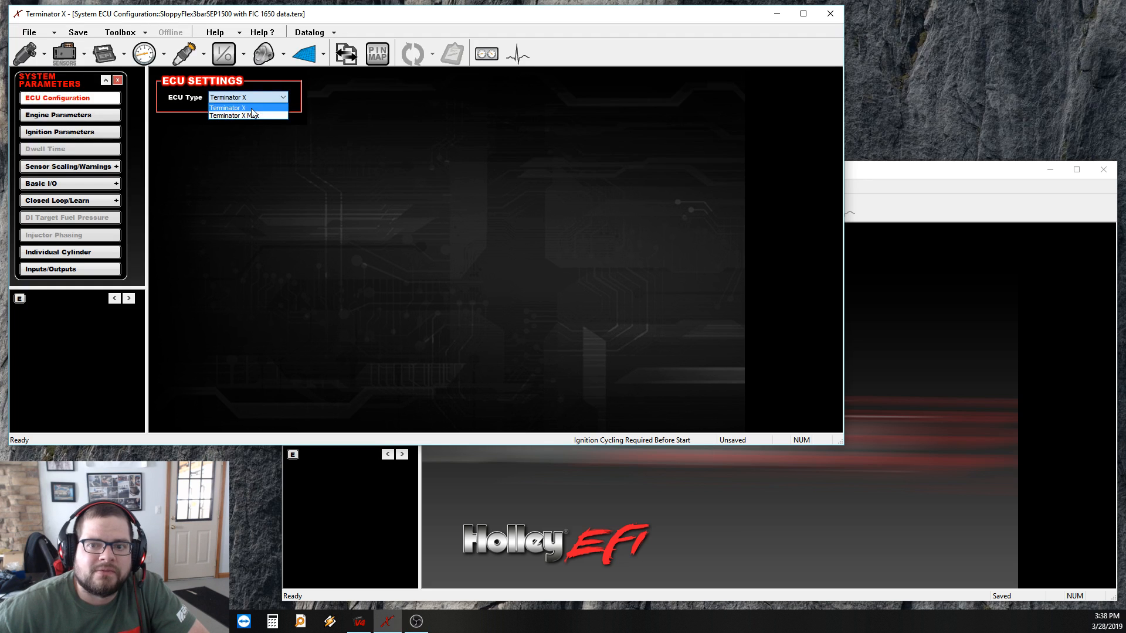
# Open the engine parameters and review the full list of predefined fuel injectors, keeping Custom.
pyautogui.click(105, 116)
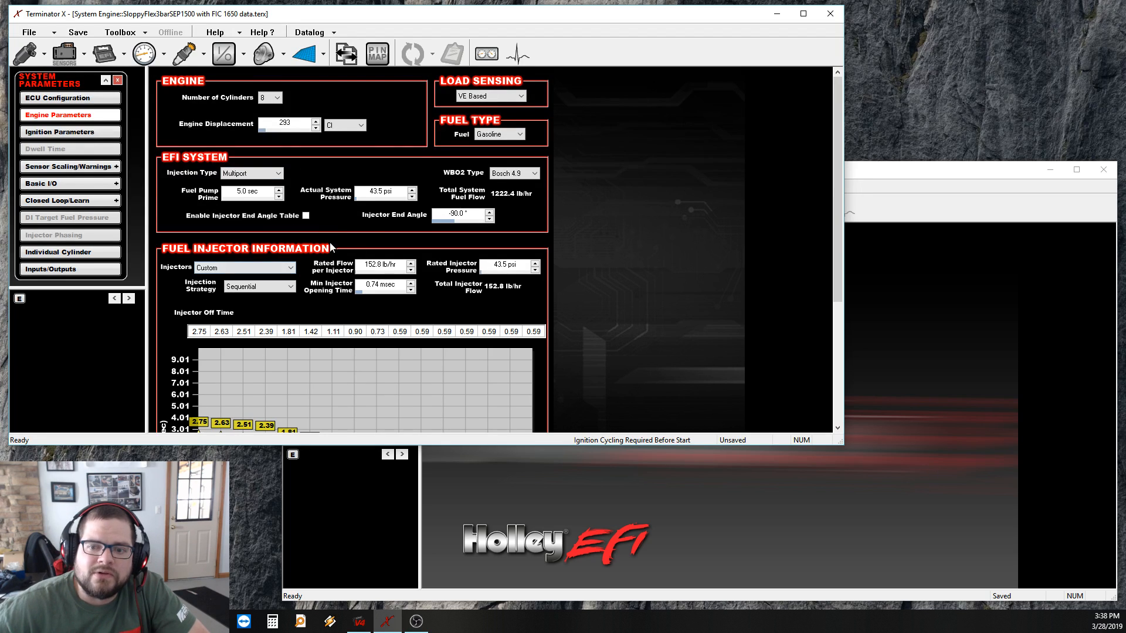
pyautogui.scroll(-1, 645, 274)
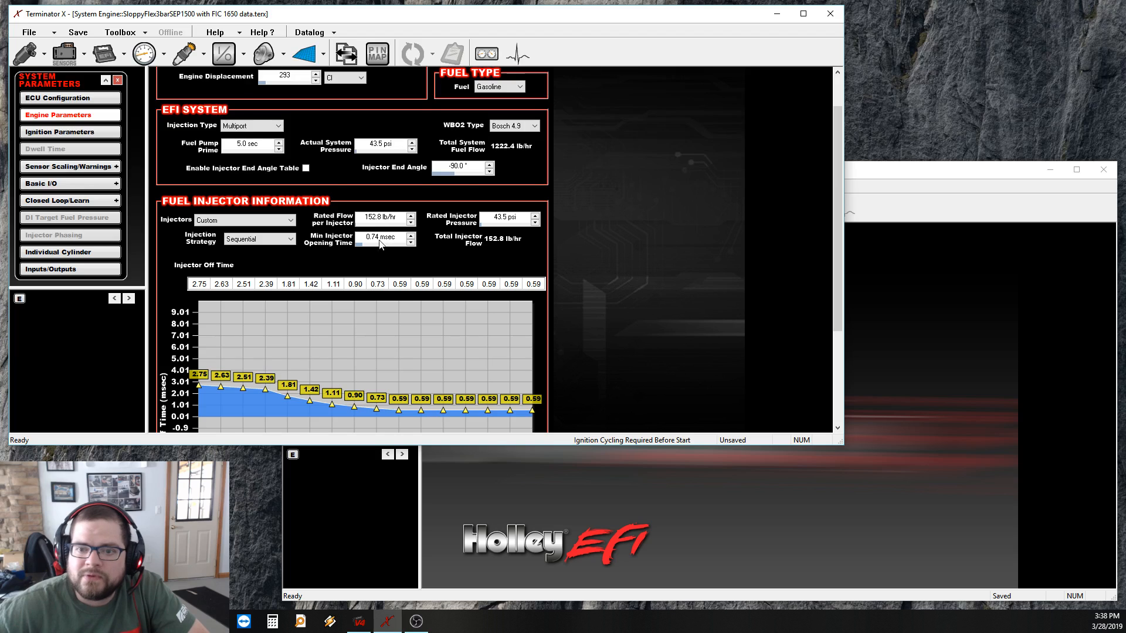
pyautogui.click(269, 221)
pyautogui.scroll(2, 222, 234)
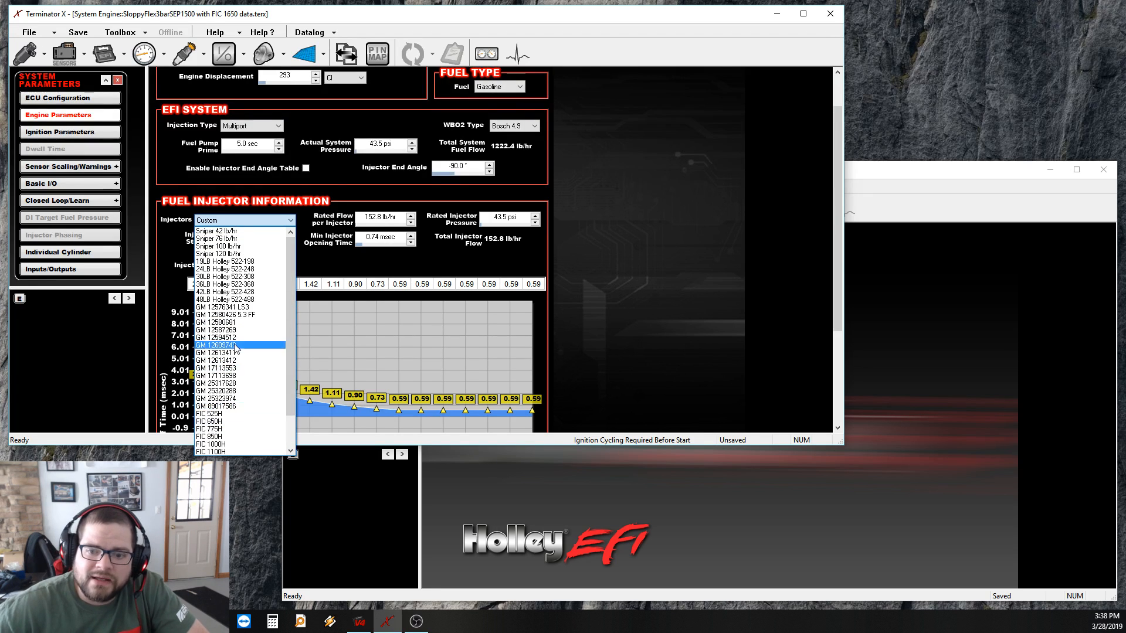
pyautogui.scroll(-2, 224, 414)
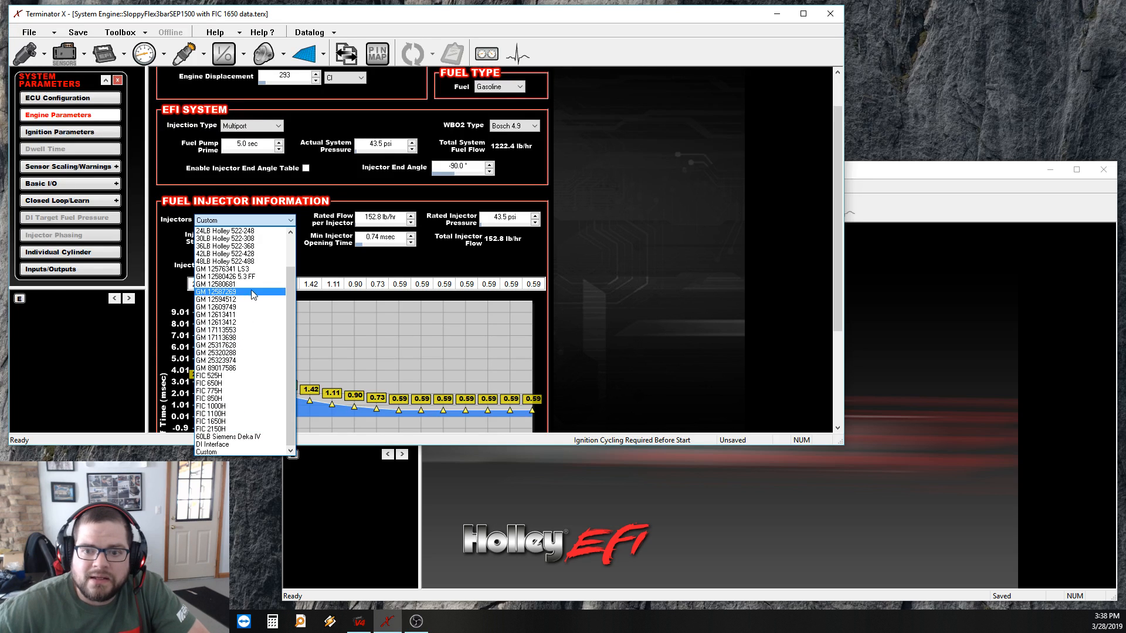
pyautogui.scroll(2, 241, 281)
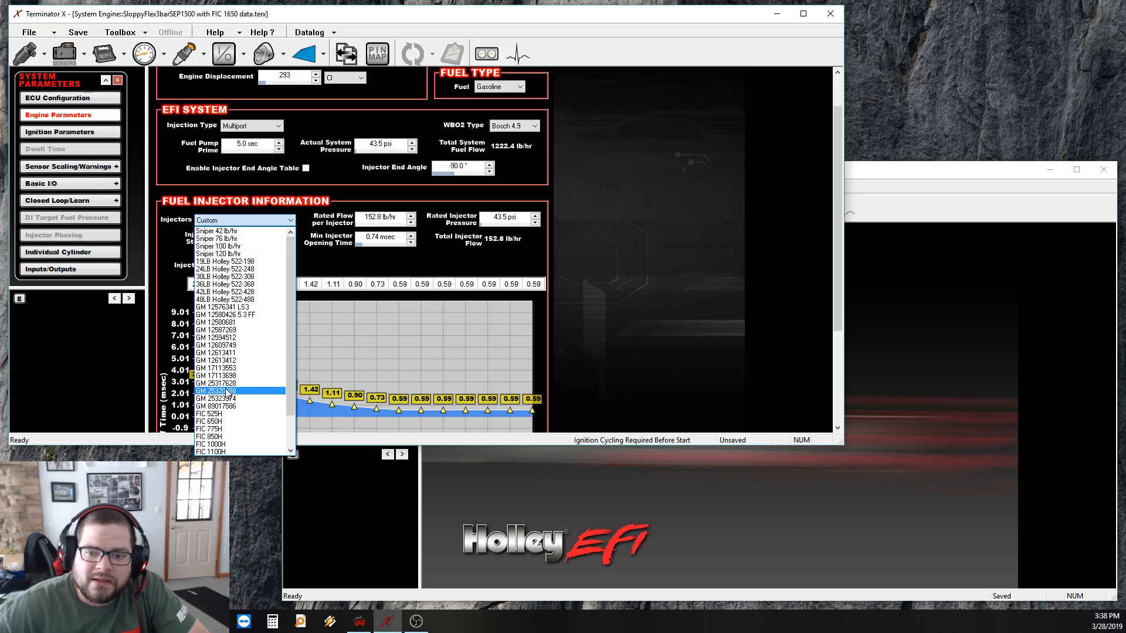
pyautogui.scroll(-2, 227, 425)
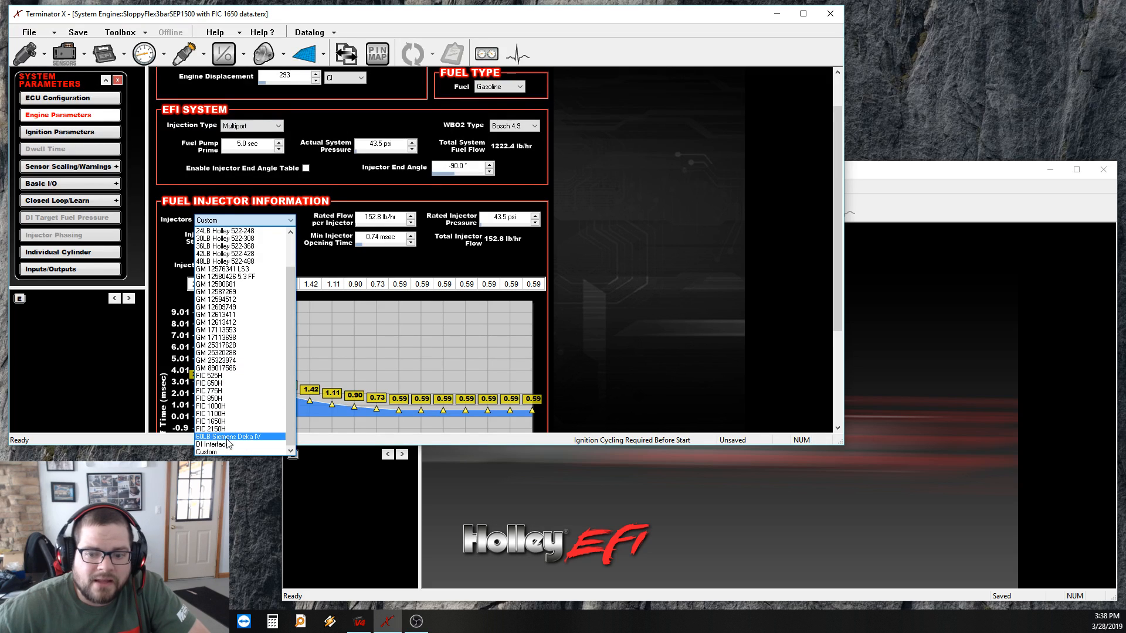
pyautogui.click(720, 247)
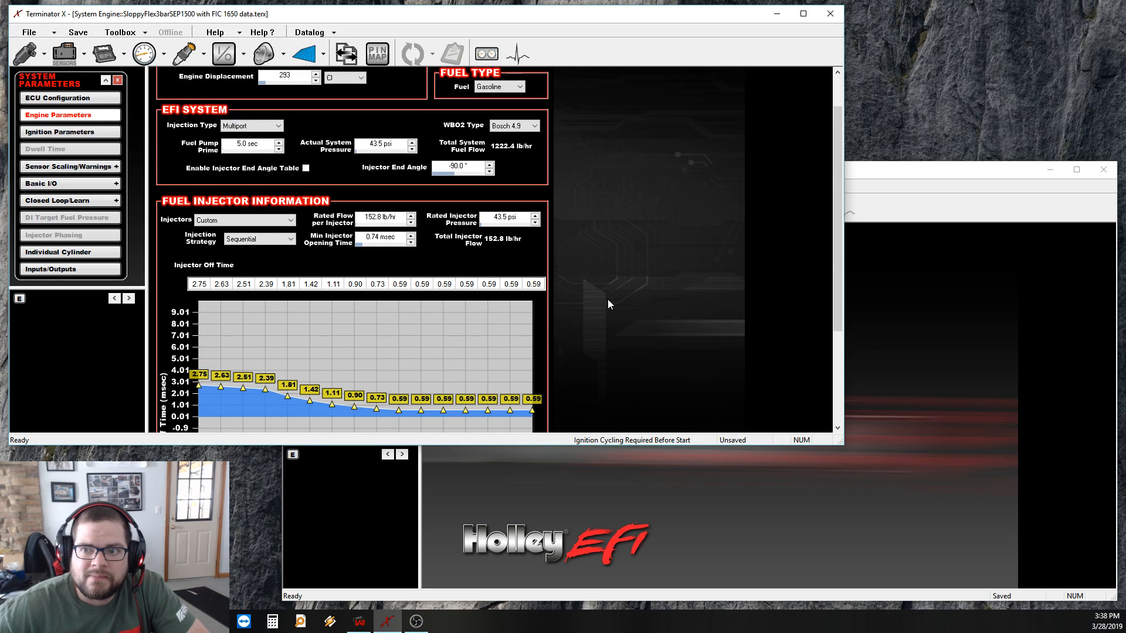
# Review the load sensing options in the engine parameters, keeping VE Based.
pyautogui.scroll(1, 610, 299)
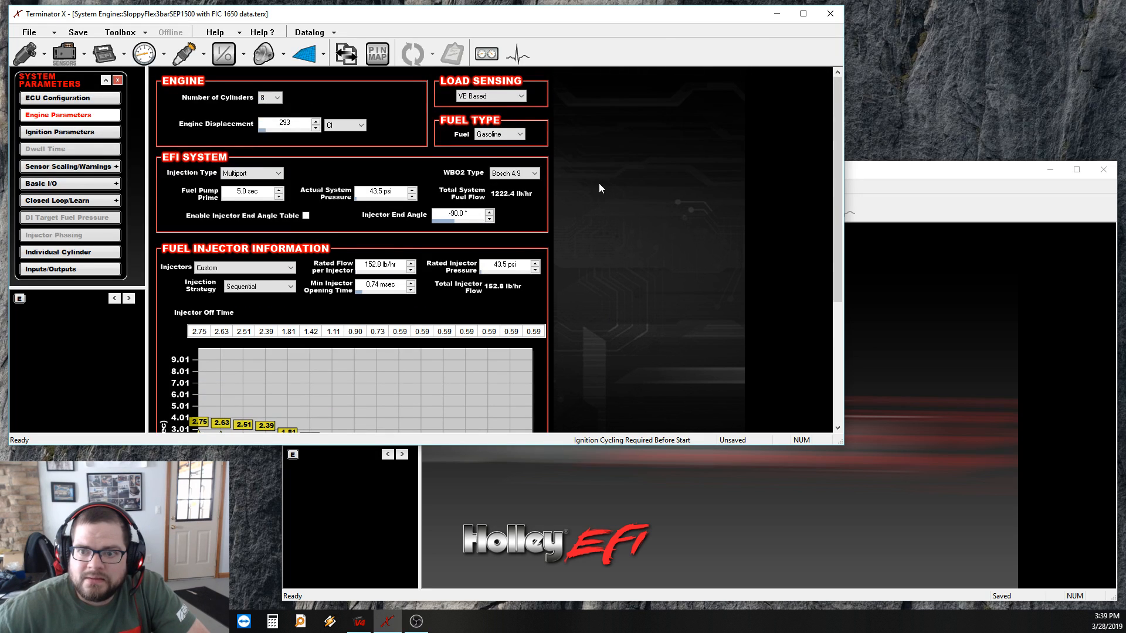
pyautogui.click(509, 98)
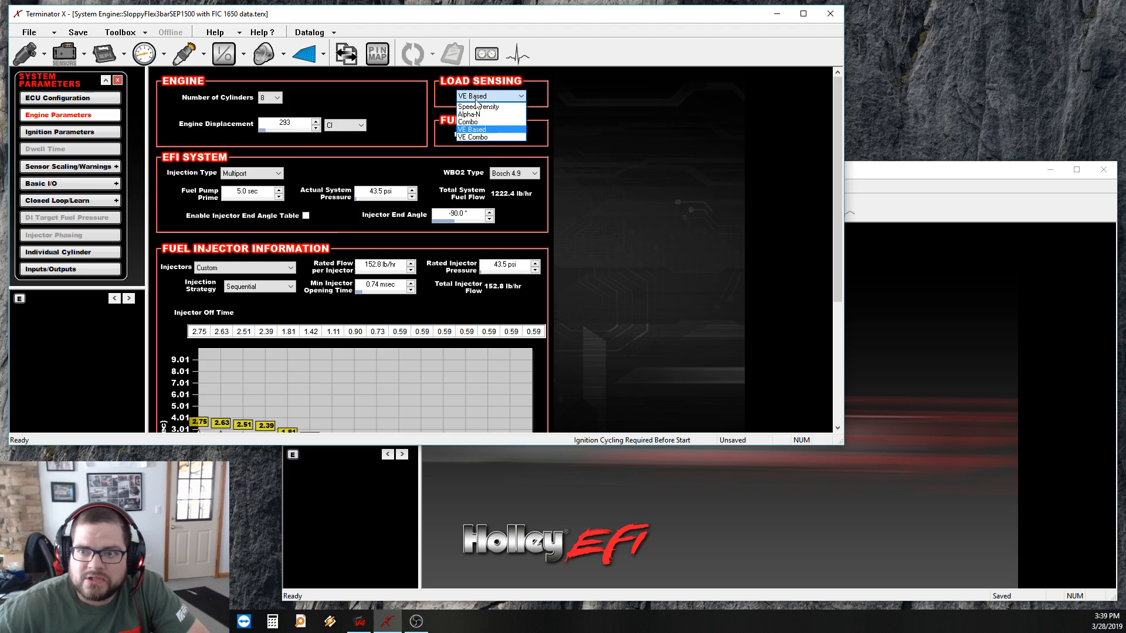
pyautogui.click(611, 132)
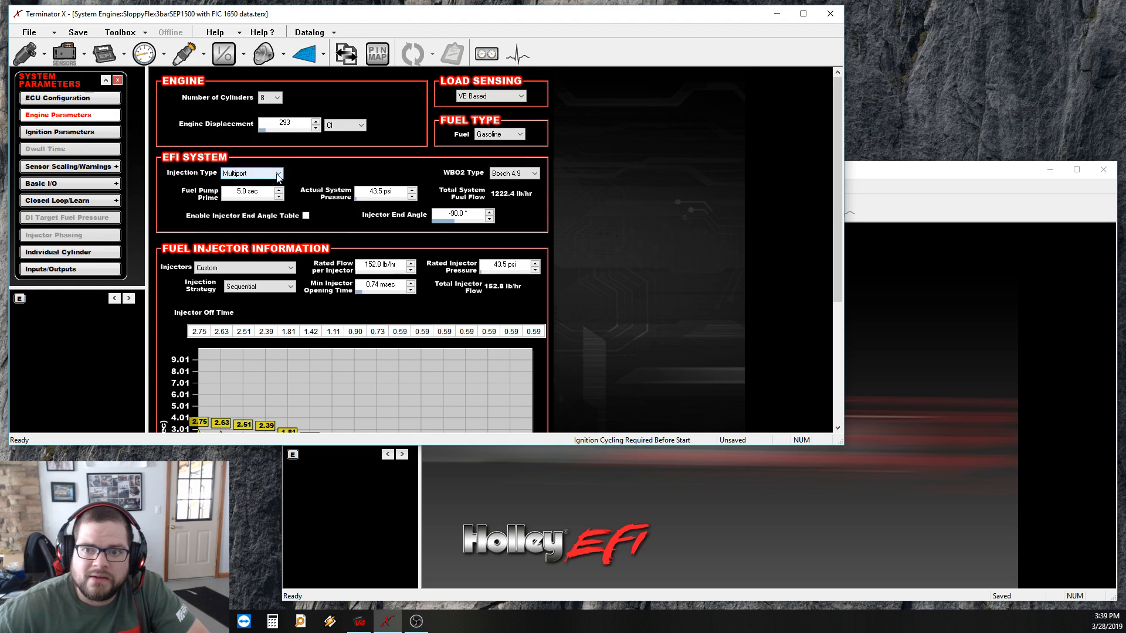
# Open the ignition parameters and review the available ignition types, keeping GM LSx 24 tooth.
pyautogui.click(104, 131)
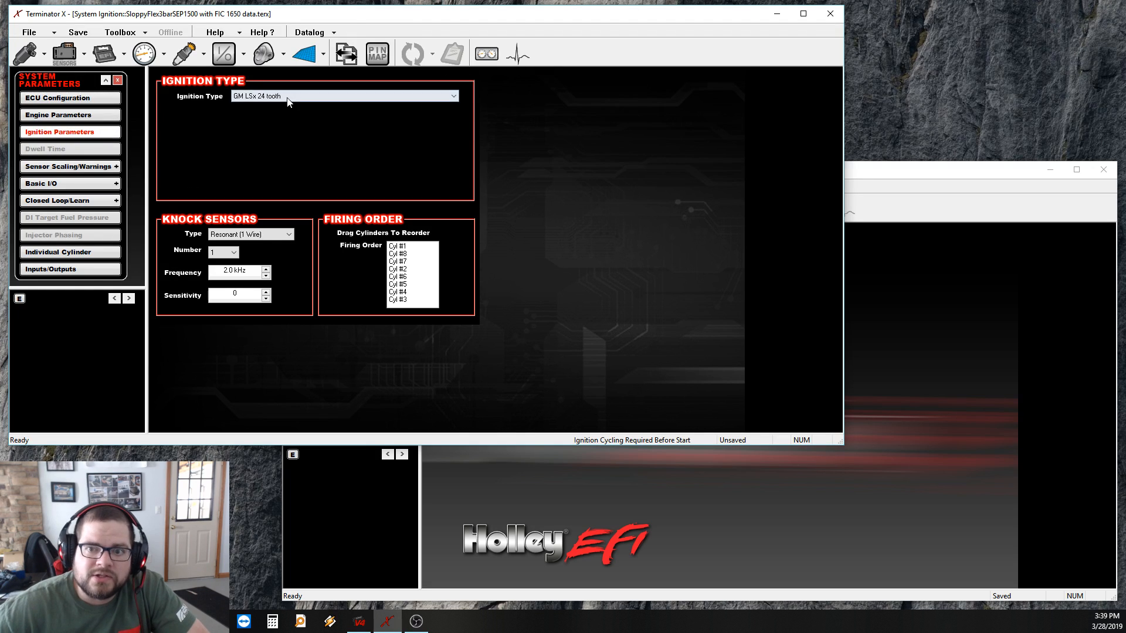
pyautogui.click(281, 95)
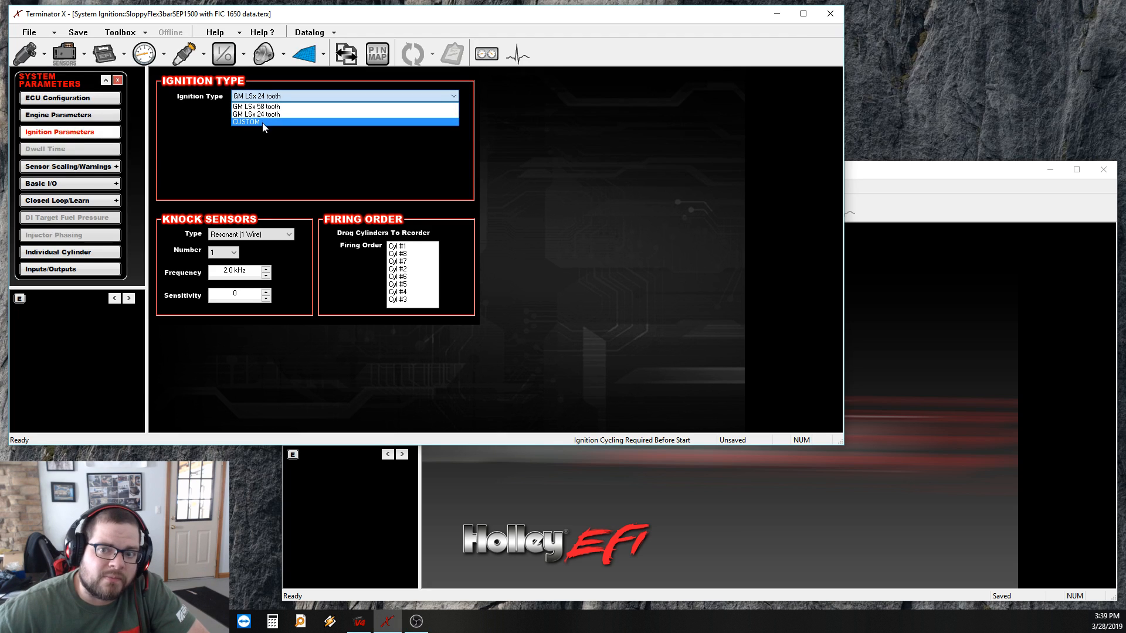
pyautogui.click(305, 154)
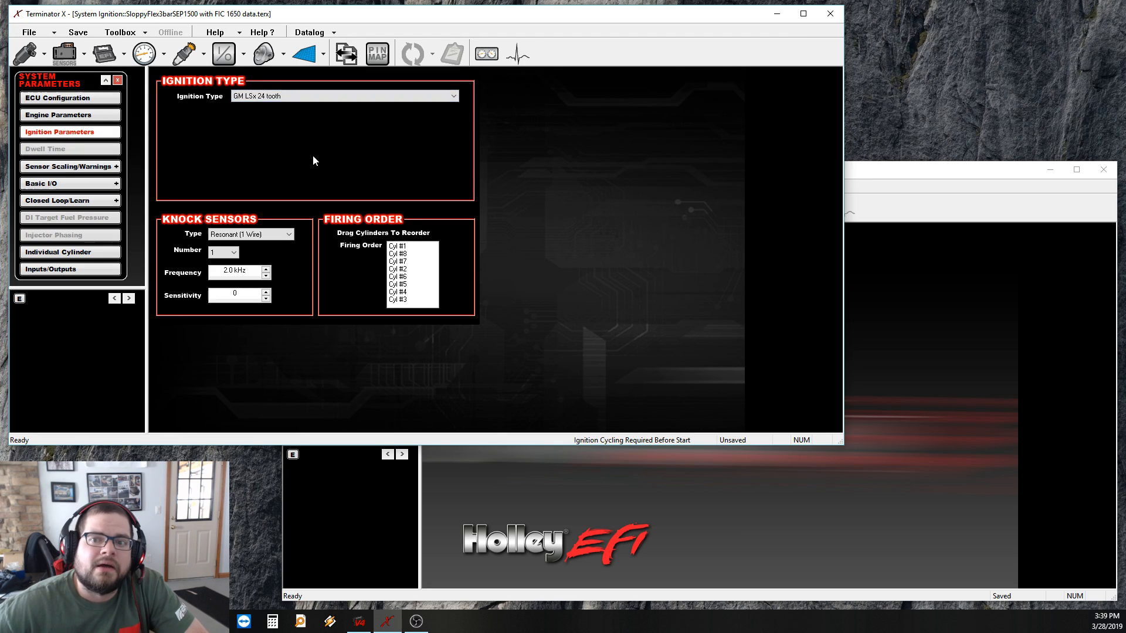
pyautogui.click(263, 98)
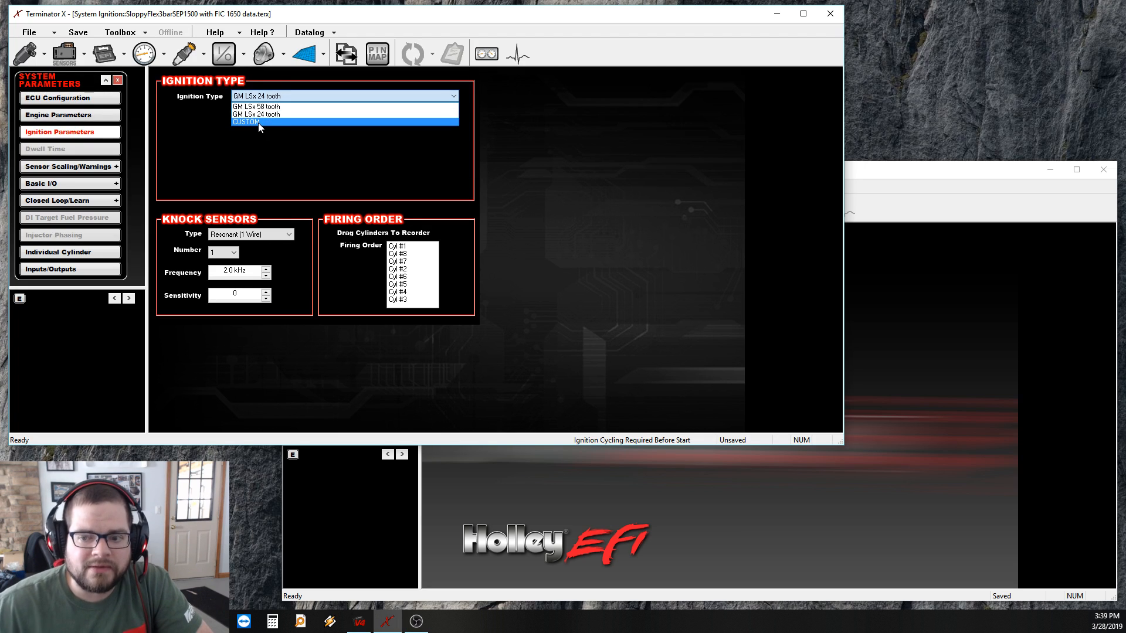
pyautogui.click(230, 145)
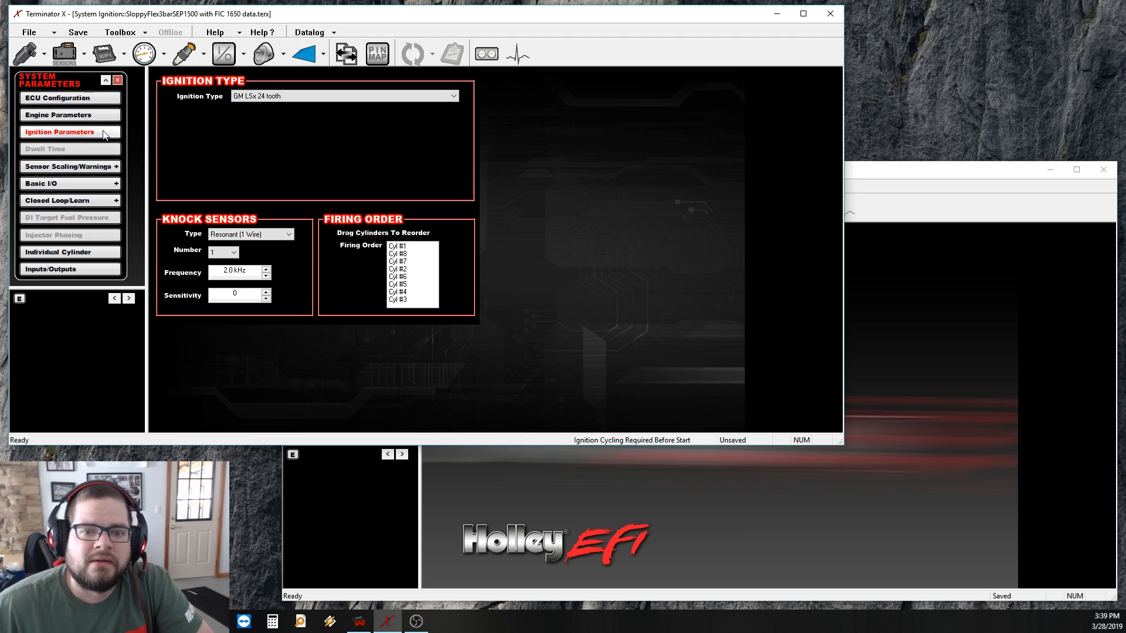
# Open the sensor scaling and warnings and look through the oil, CTS, fuel, MAP, TPS, MAT and RPM pages.
pyautogui.click(97, 167)
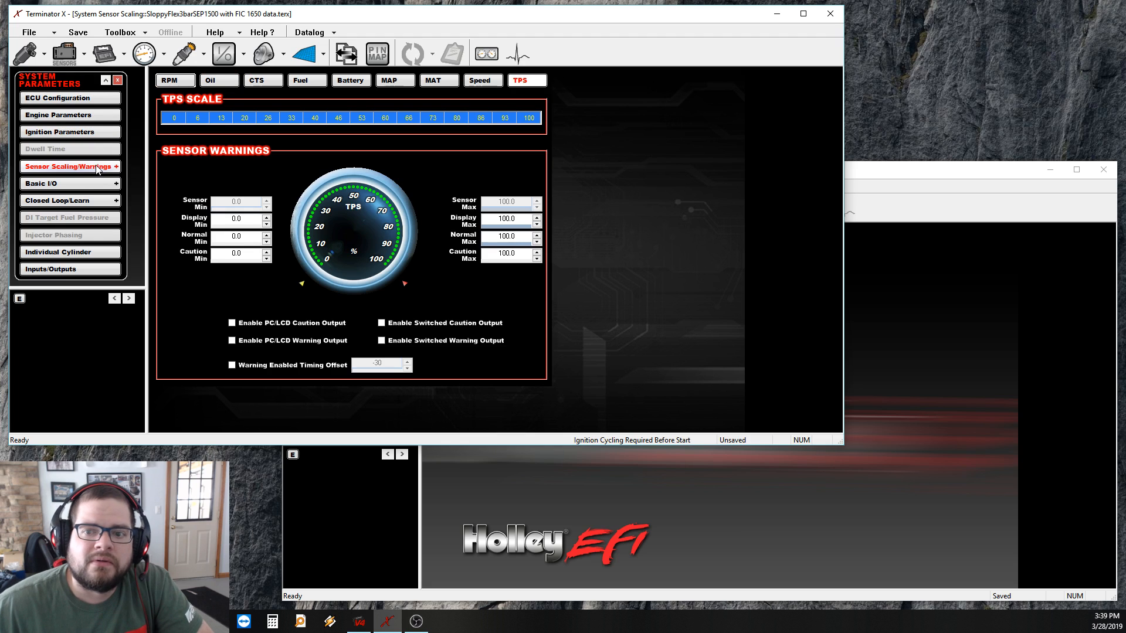
pyautogui.click(218, 80)
pyautogui.click(261, 80)
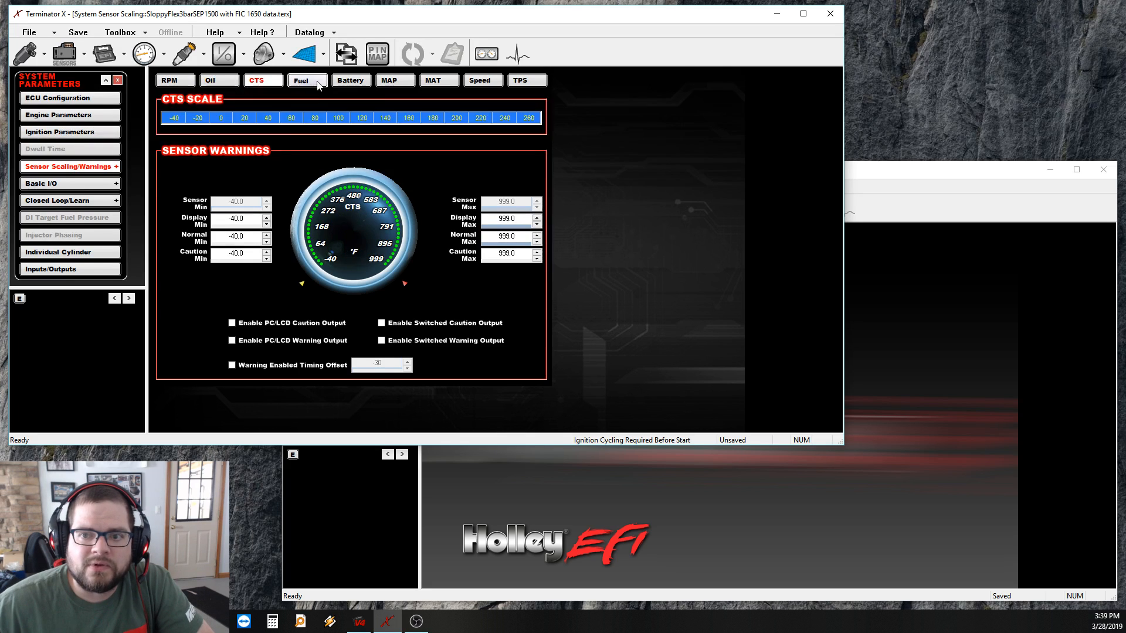
pyautogui.click(317, 84)
pyautogui.click(387, 82)
pyautogui.click(514, 84)
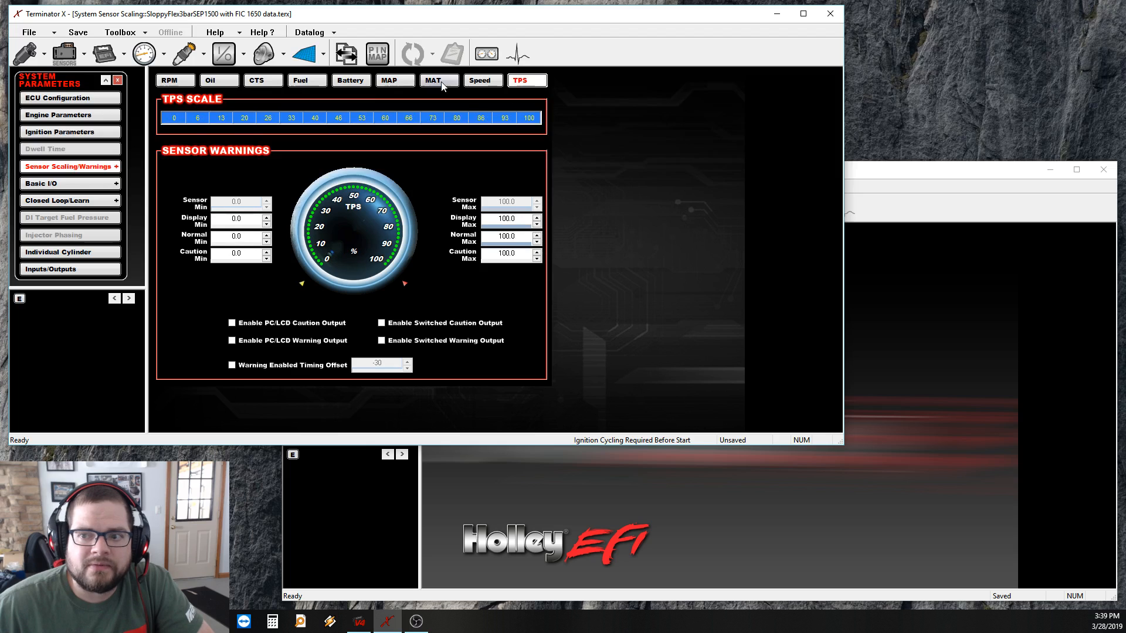
pyautogui.click(441, 83)
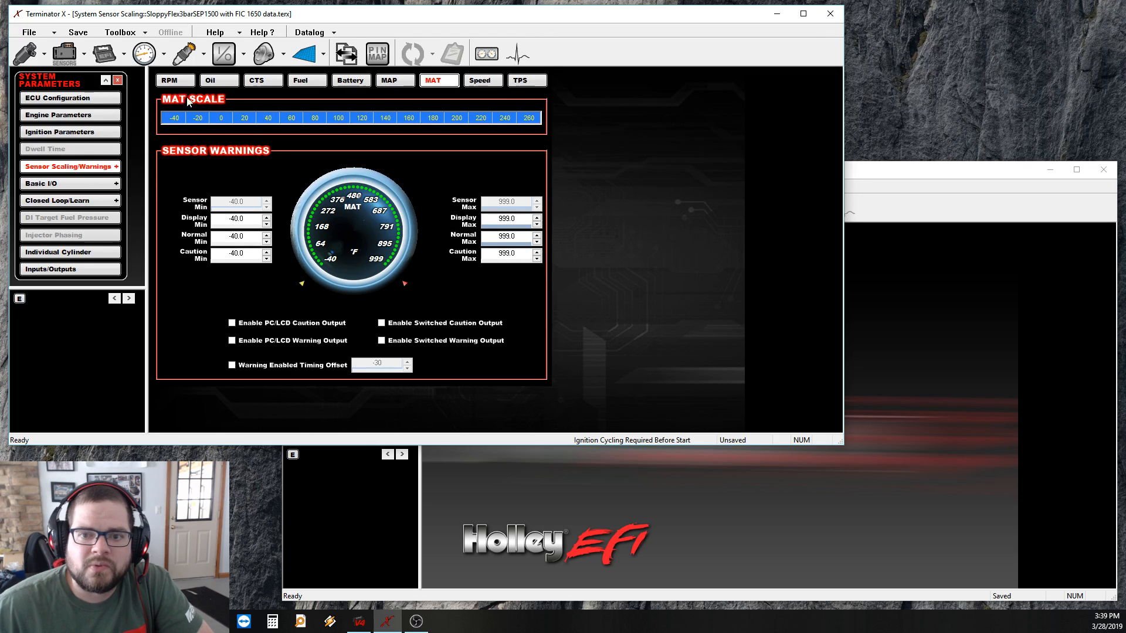
pyautogui.click(174, 82)
# Open the basic I/O settings and view the fans, pumps and A/C, torque converter lockup and staging options.
pyautogui.click(70, 183)
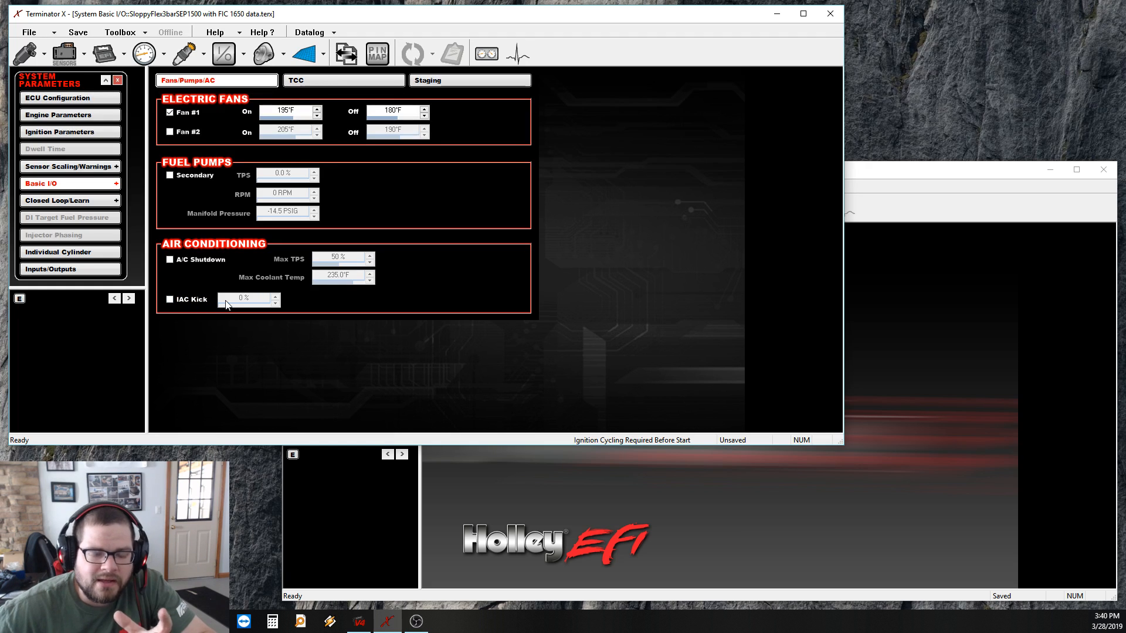
pyautogui.click(314, 80)
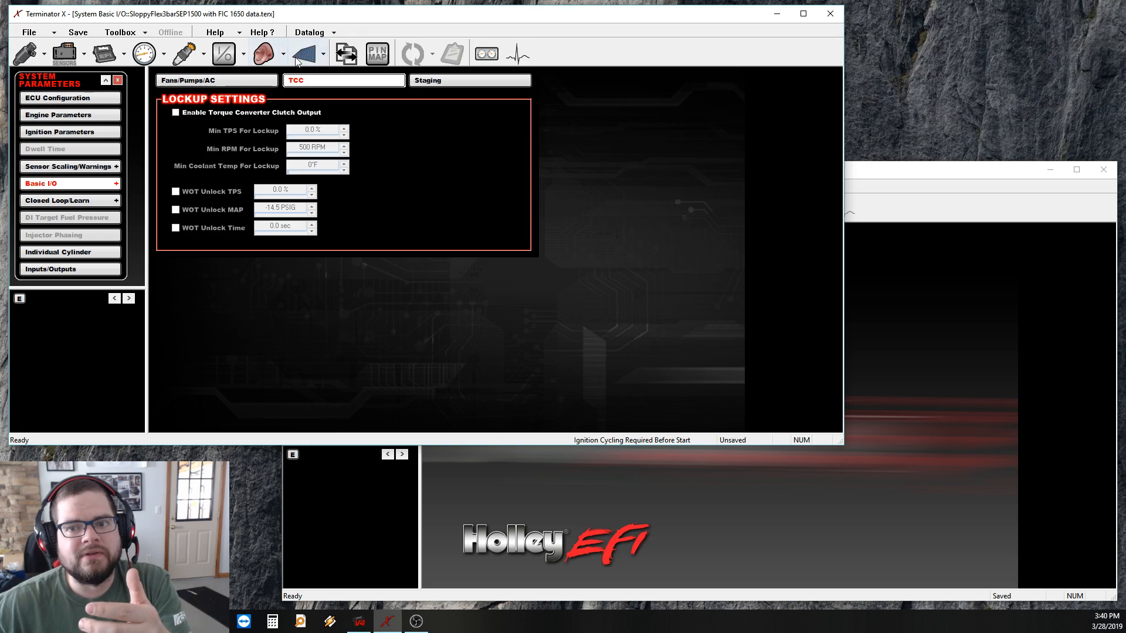
pyautogui.click(446, 81)
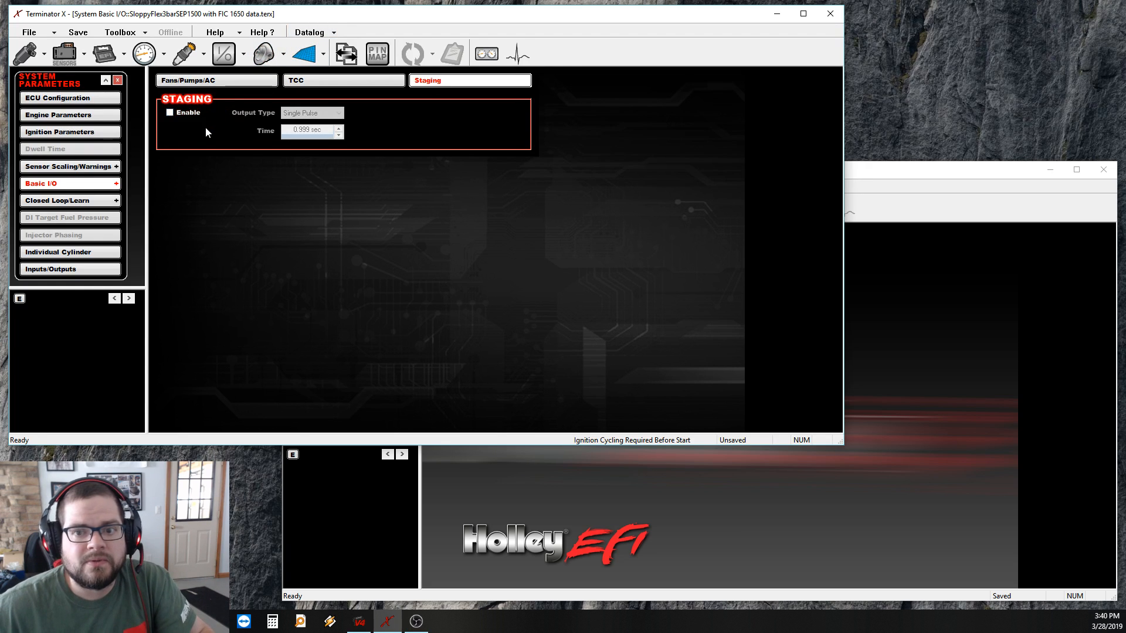
# Open the TerminatorX.pdf help manual, read its Staging section on page 23, and minimize the manual.
pyautogui.press('F1')
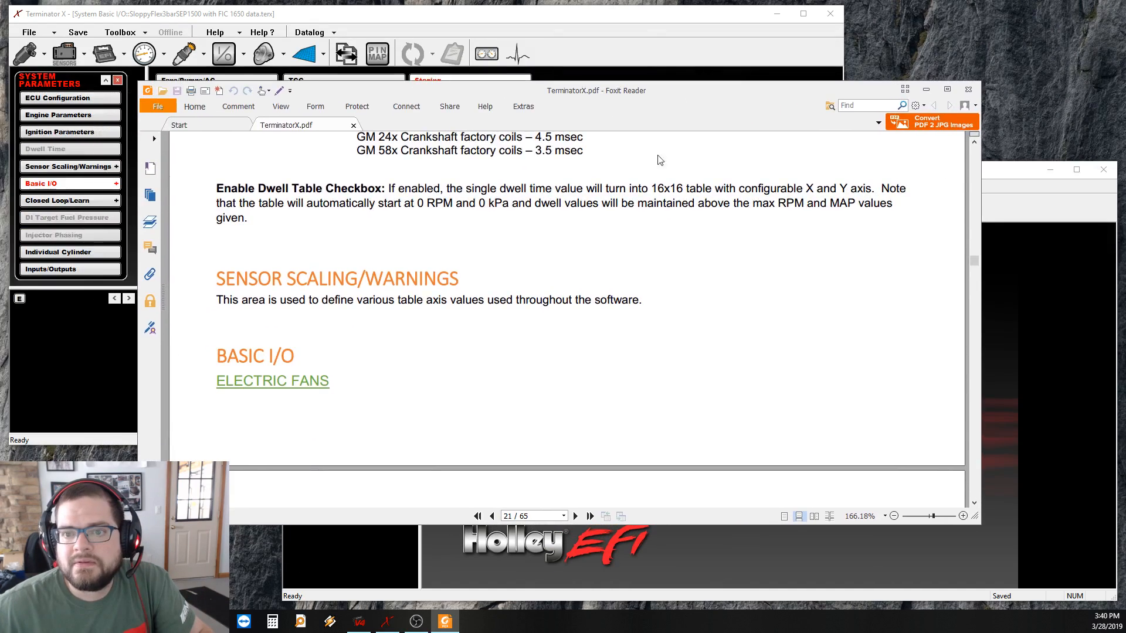
pyautogui.scroll(-15, 620, 257)
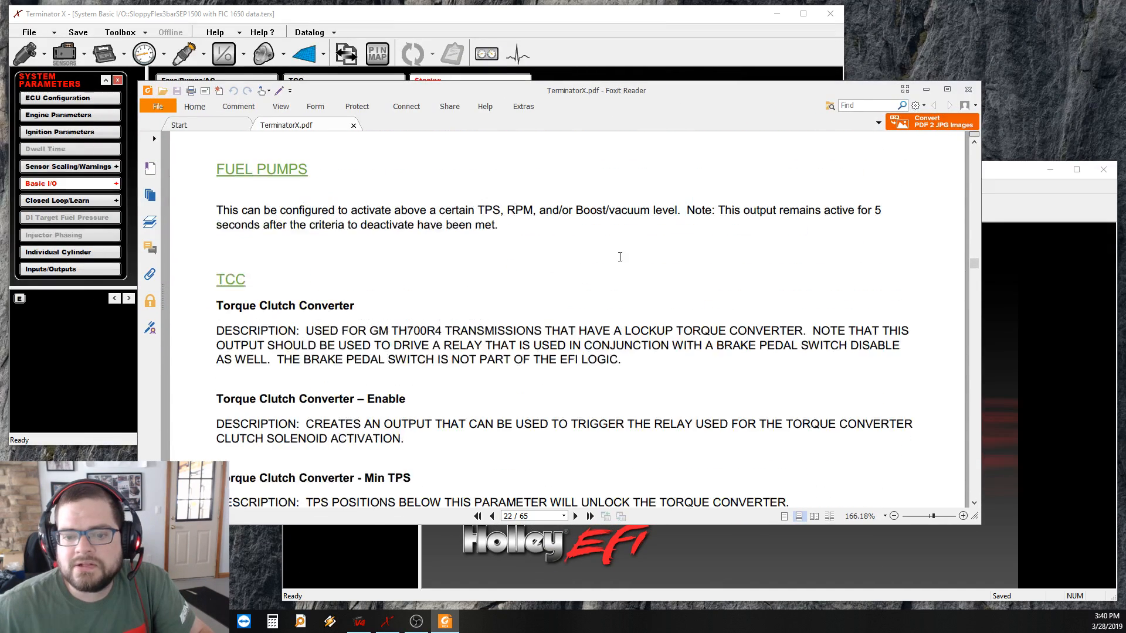
pyautogui.scroll(-12, 620, 257)
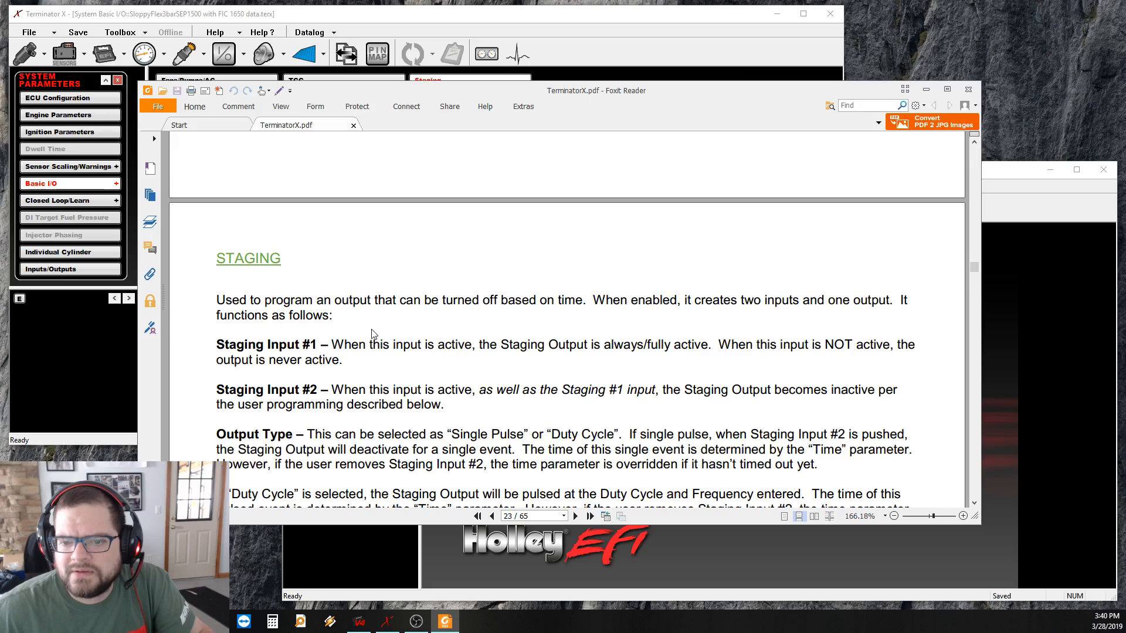
pyautogui.scroll(-3, 371, 333)
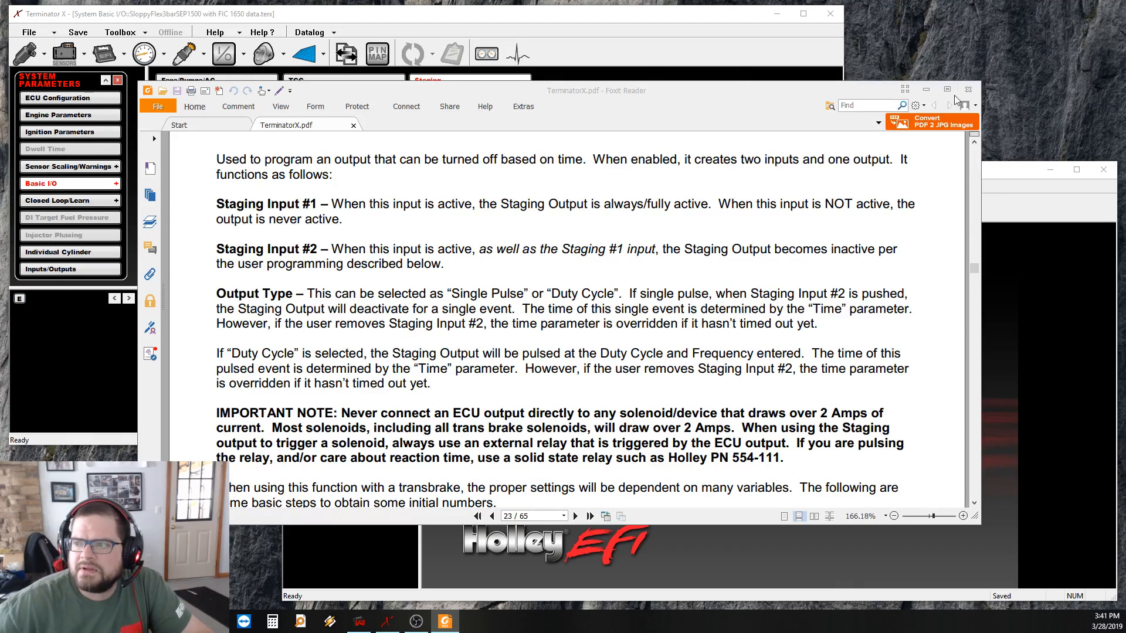
pyautogui.click(926, 89)
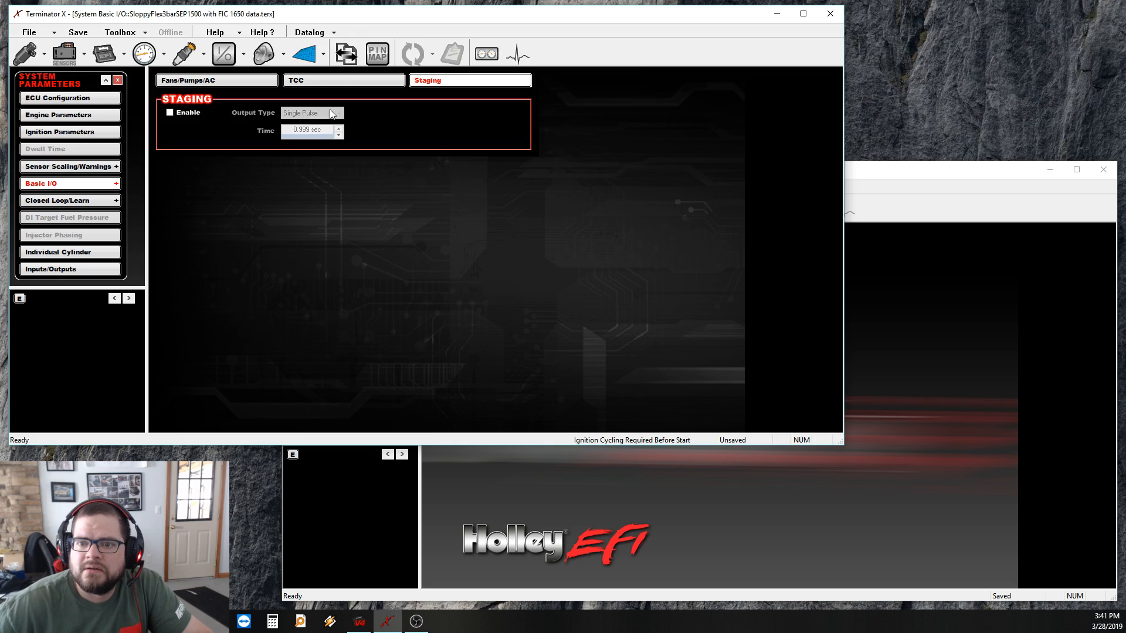
# Recheck the basic fans, pumps and A/C settings, and open the closed loop parameters for review.
pyautogui.click(232, 82)
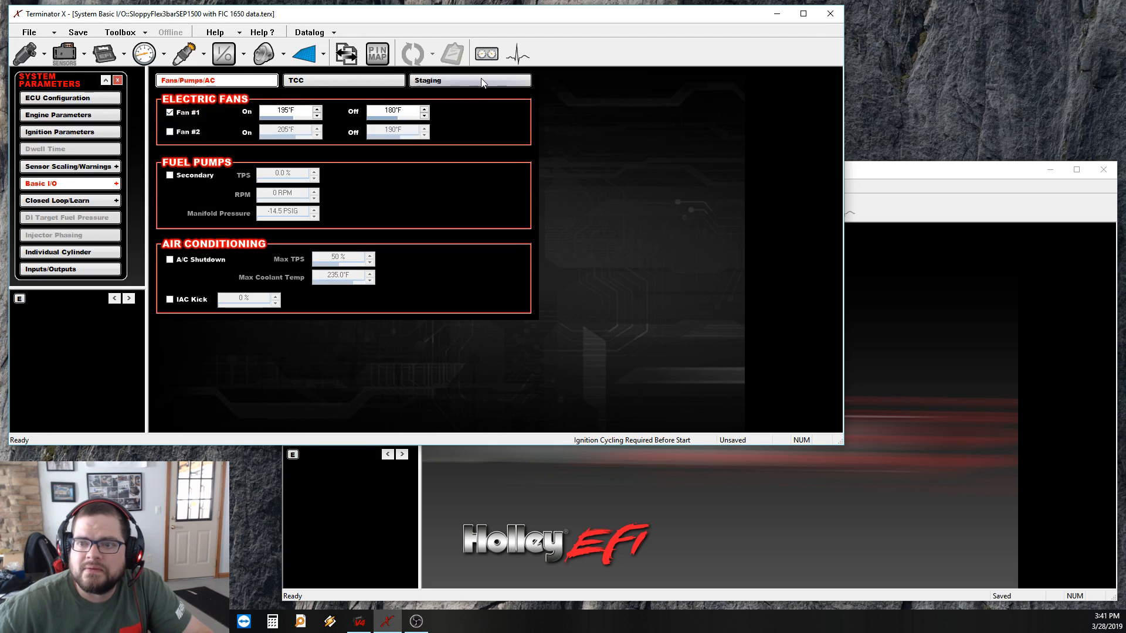
pyautogui.click(104, 203)
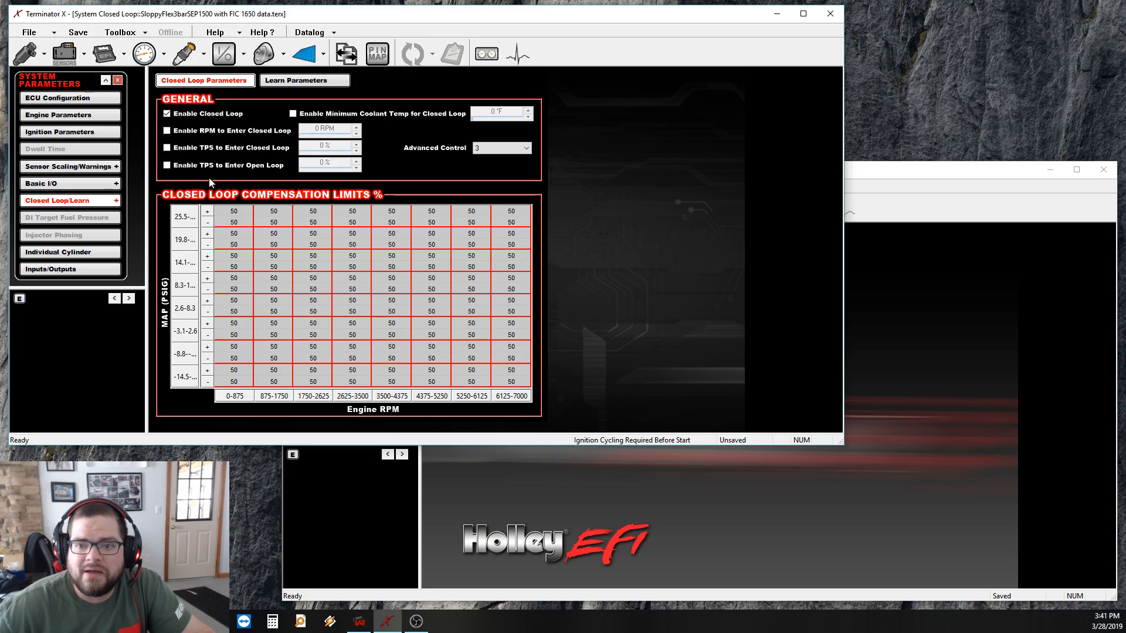
# View the individual cylinder fuel and timing corrections, and open the same page in Holley EFI V4 for comparison.
pyautogui.click(70, 252)
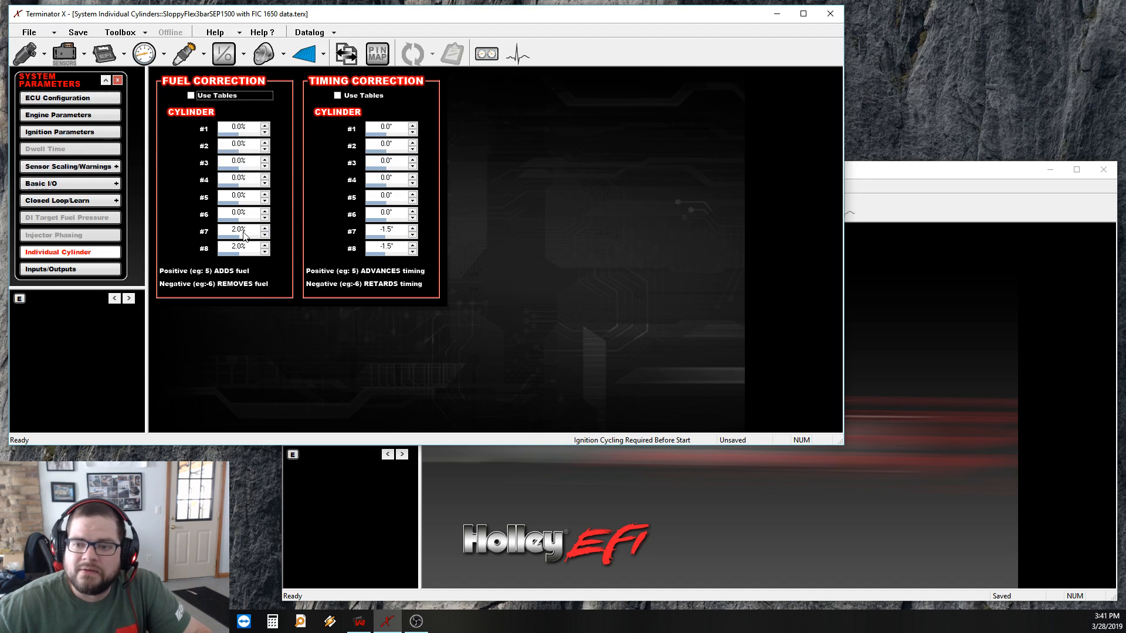
pyautogui.click(941, 306)
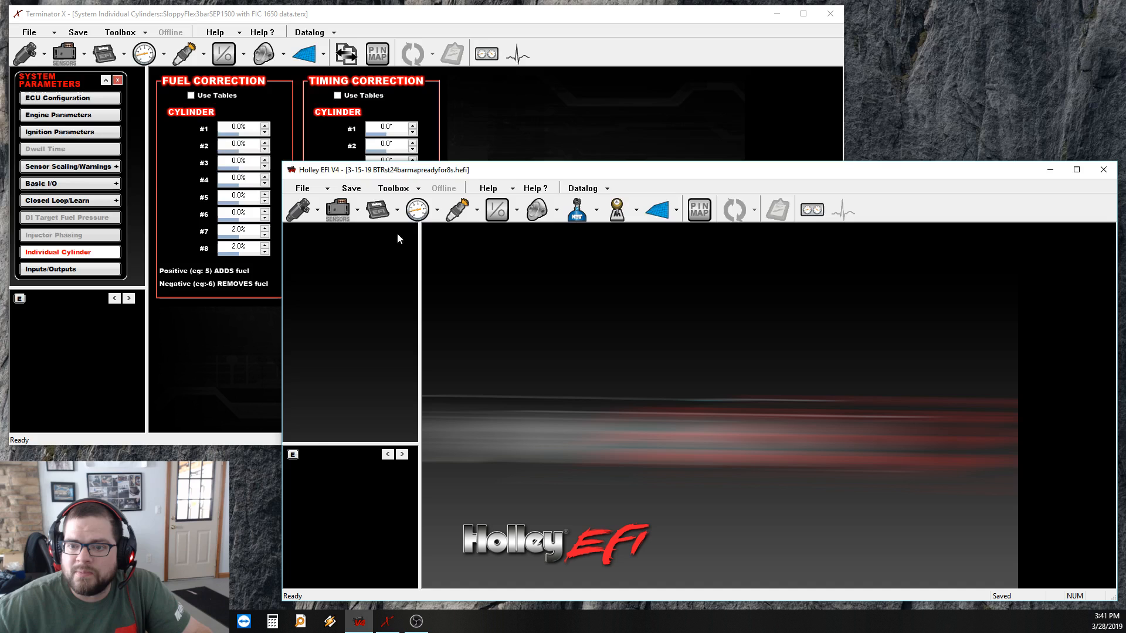
pyautogui.click(345, 217)
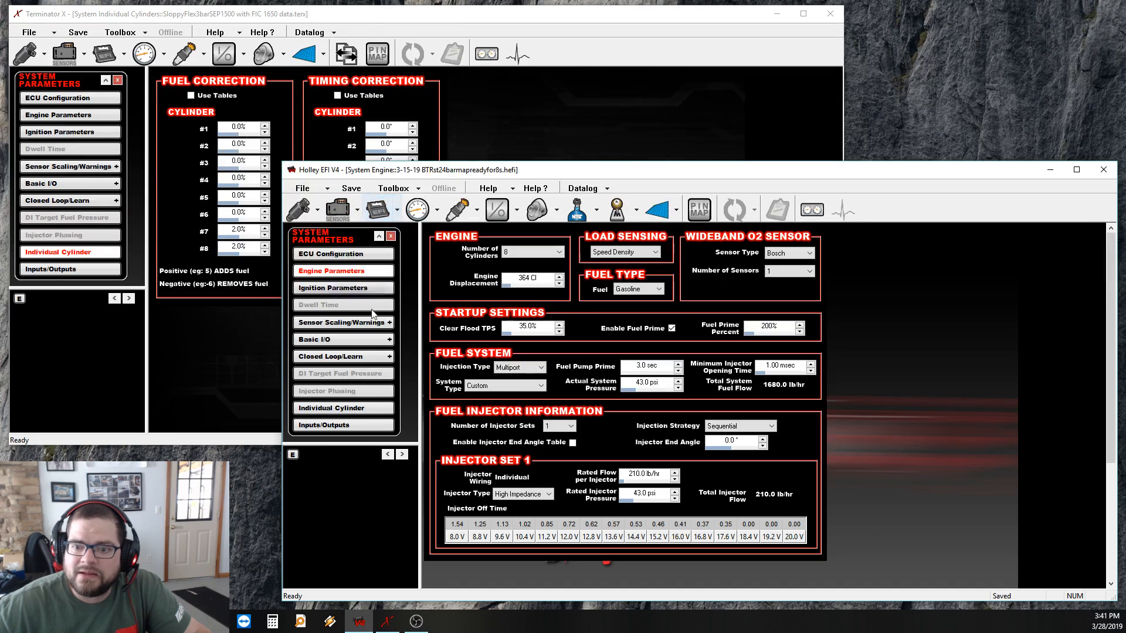
pyautogui.click(339, 411)
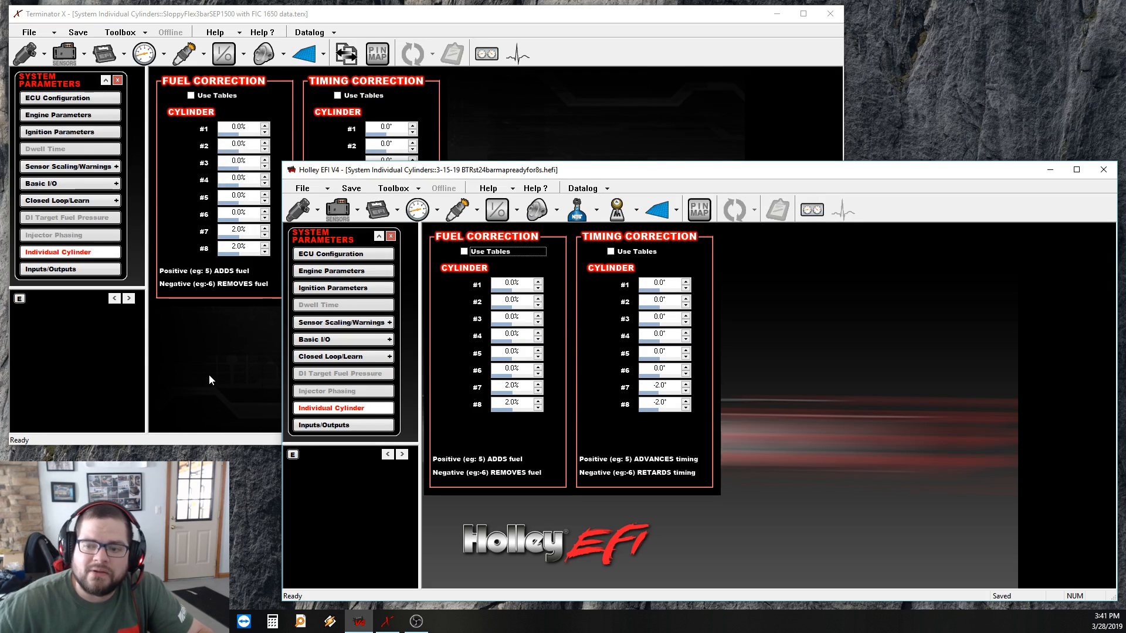
# Switch back to Terminator X and view the ECU pin assignments of the system inputs and outputs.
pyautogui.click(546, 131)
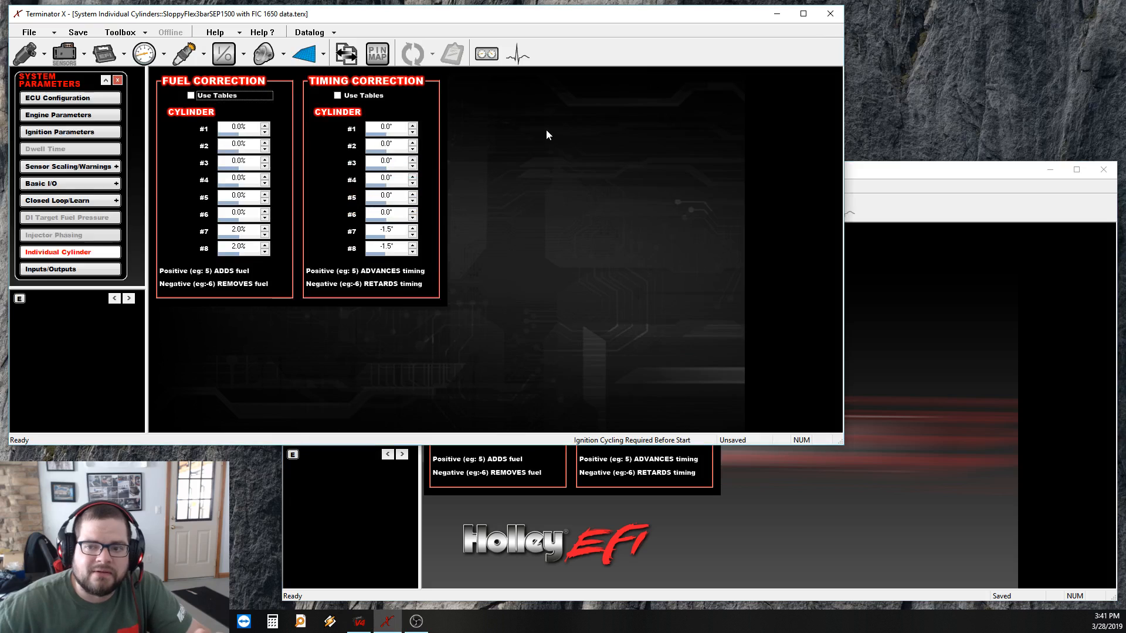
pyautogui.click(70, 269)
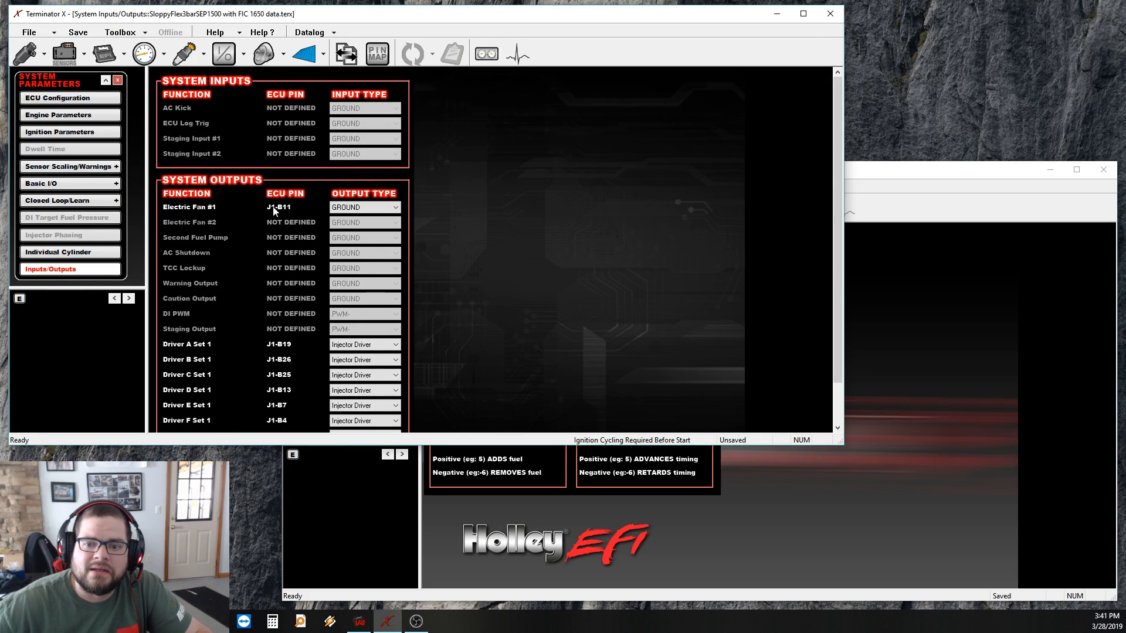
# Look over the system outputs, open the idle settings, and view the target idle speed versus coolant temperature curve.
pyautogui.scroll(-1, 390, 360)
pyautogui.scroll(1, 352, 246)
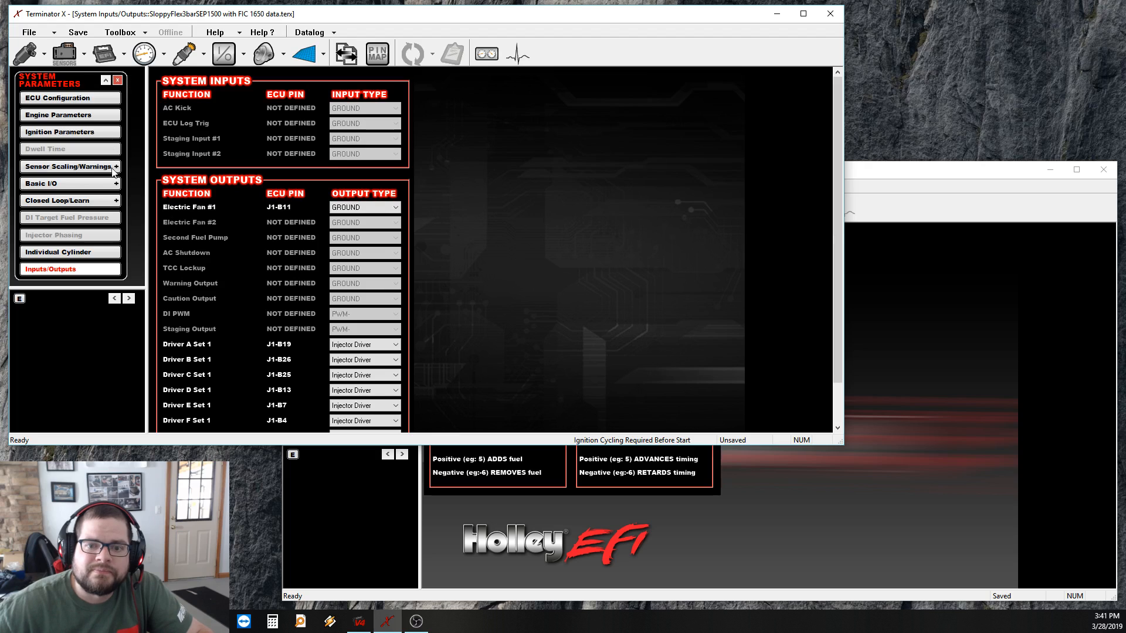
pyautogui.click(144, 54)
pyautogui.click(86, 115)
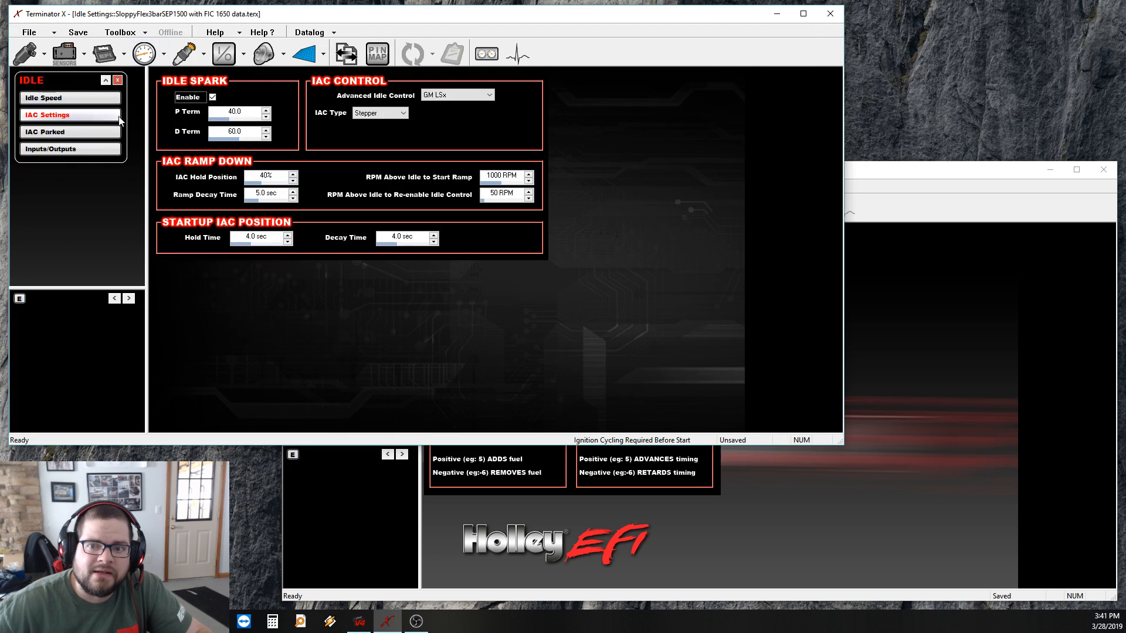
pyautogui.click(86, 99)
pyautogui.click(99, 135)
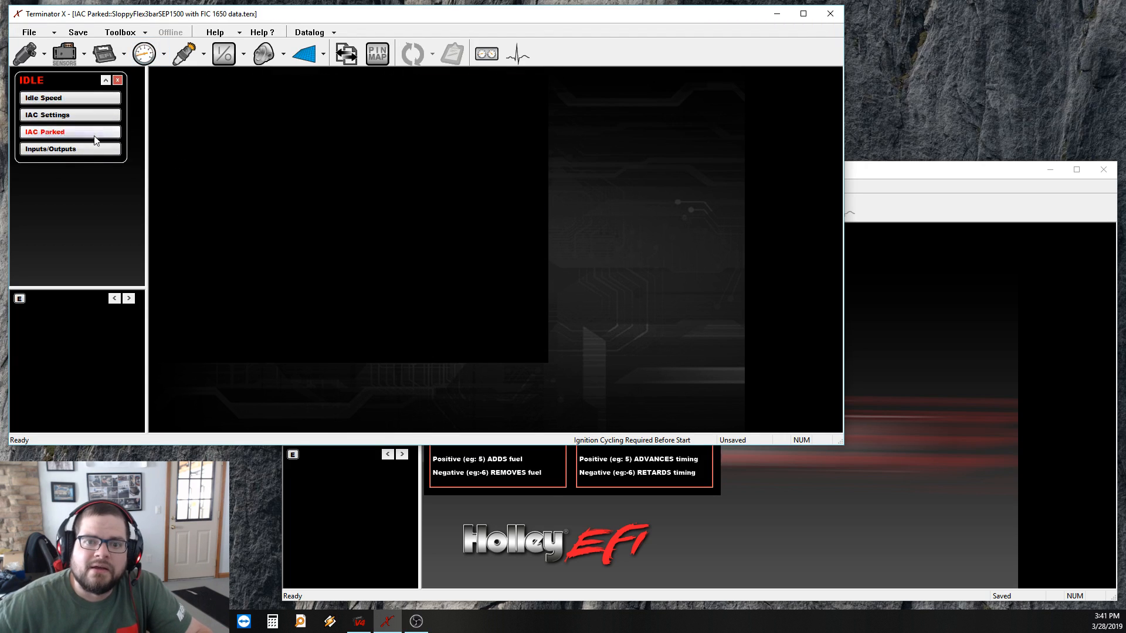
pyautogui.click(96, 148)
pyautogui.click(83, 97)
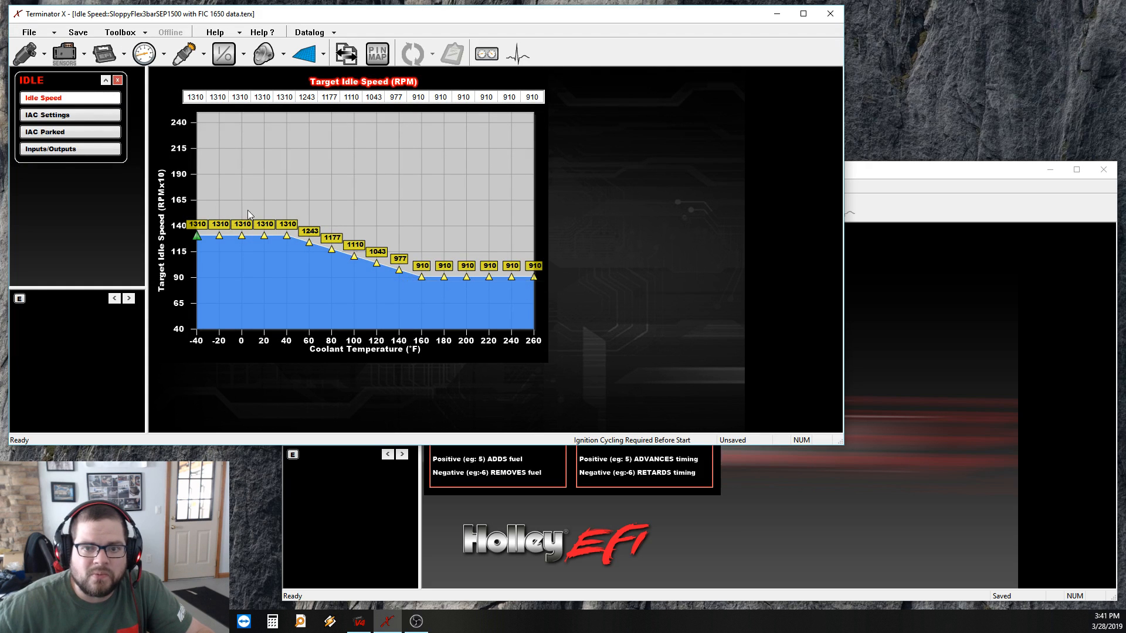
# Review the idle spark and IAC control settings, and examine the IAC parked position curve.
pyautogui.click(76, 114)
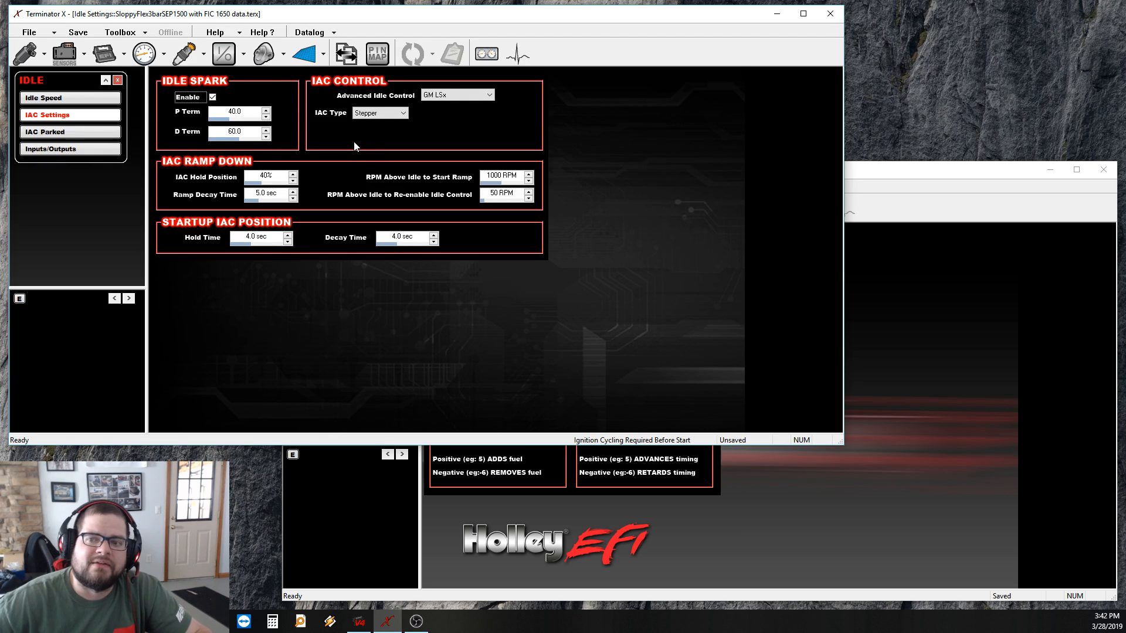
pyautogui.click(92, 134)
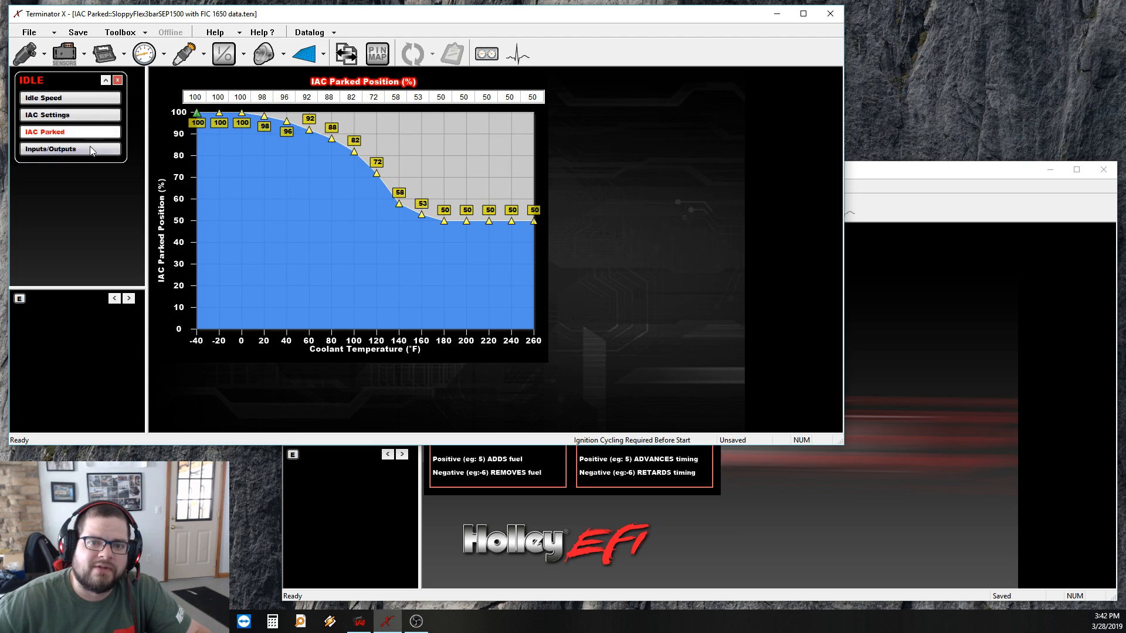
pyautogui.click(92, 150)
pyautogui.click(101, 134)
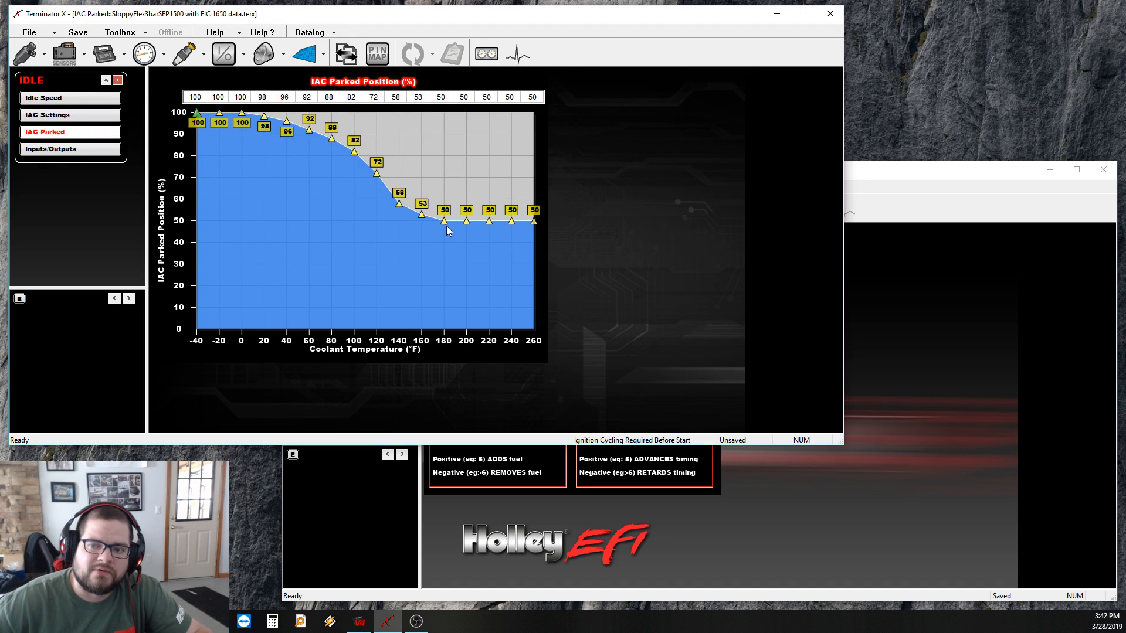
pyautogui.moveTo(445, 230)
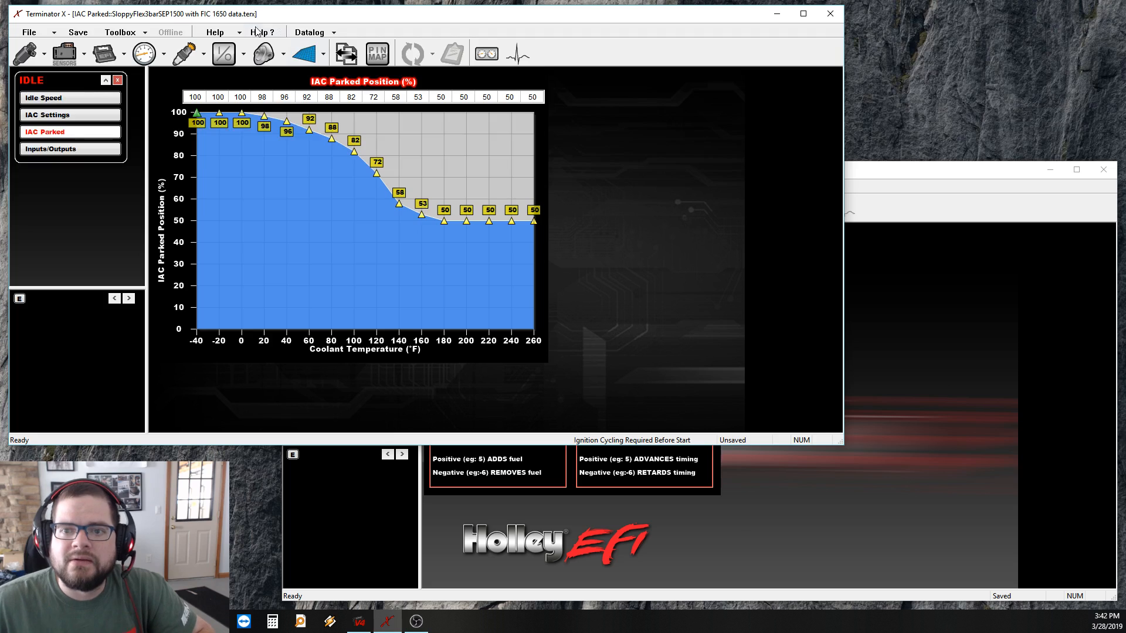
# Review the spark settings from the base timing table through cranking parameters and rev limiters to launch retard.
pyautogui.click(183, 53)
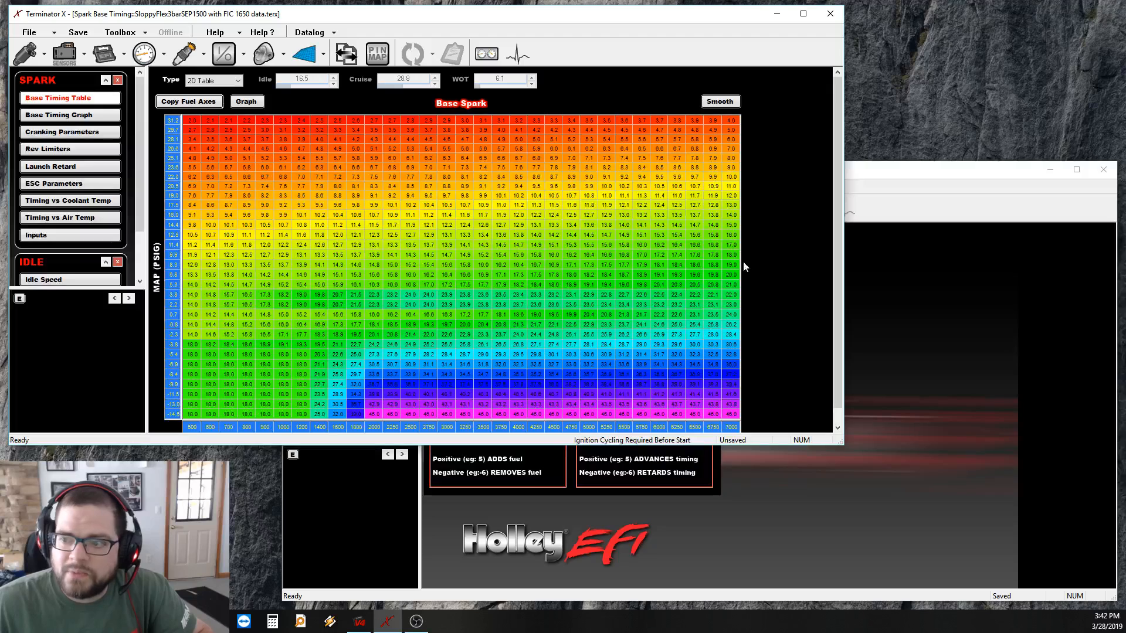
pyautogui.click(88, 132)
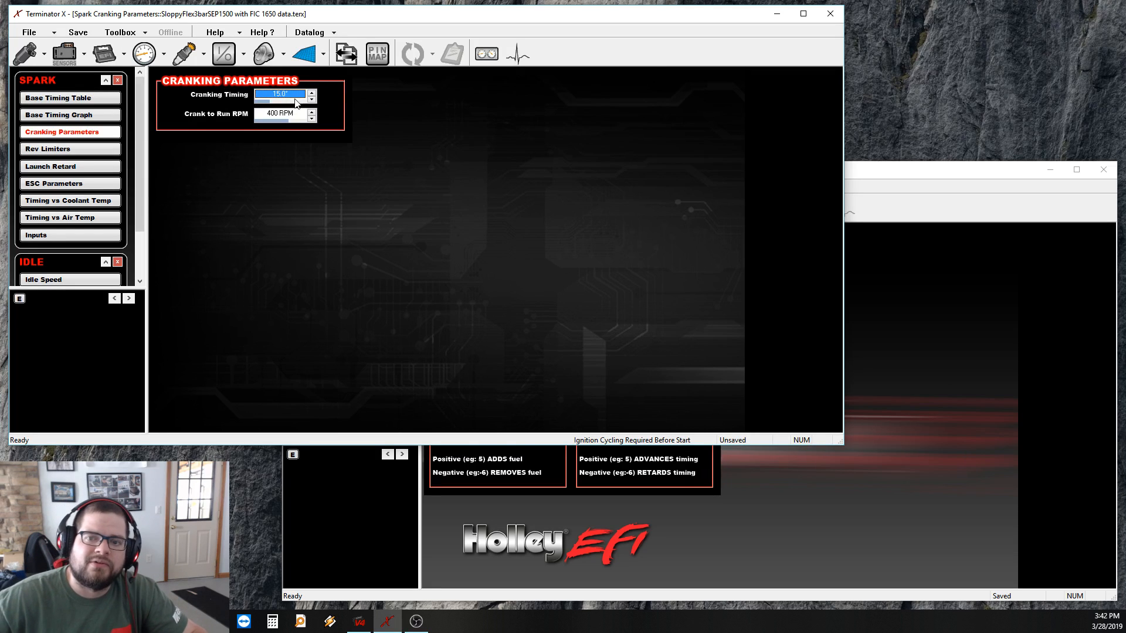
pyautogui.click(88, 149)
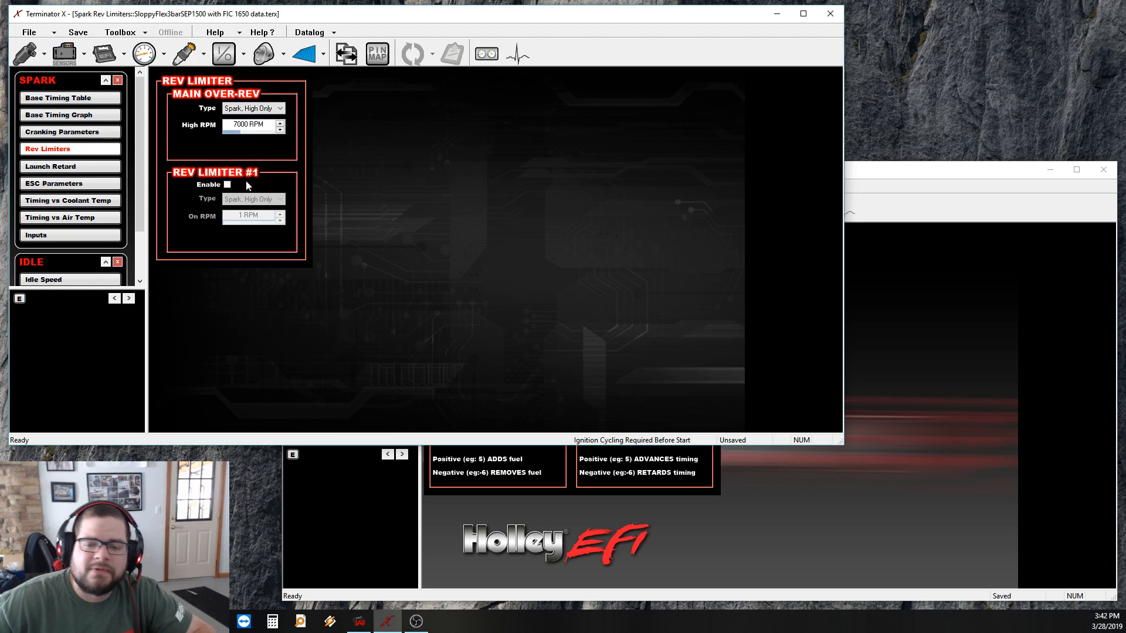
pyautogui.click(70, 167)
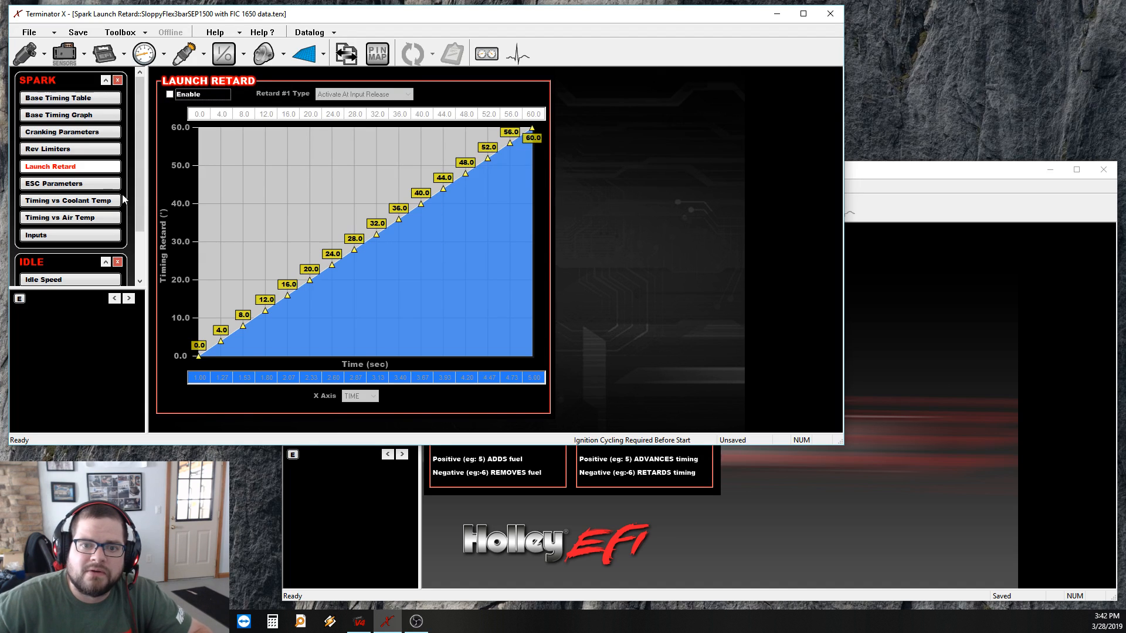
# View the ESC parameters and highlight all cells, and separately the high-RPM, high-boost cells, of the max timing retard table.
pyautogui.click(75, 184)
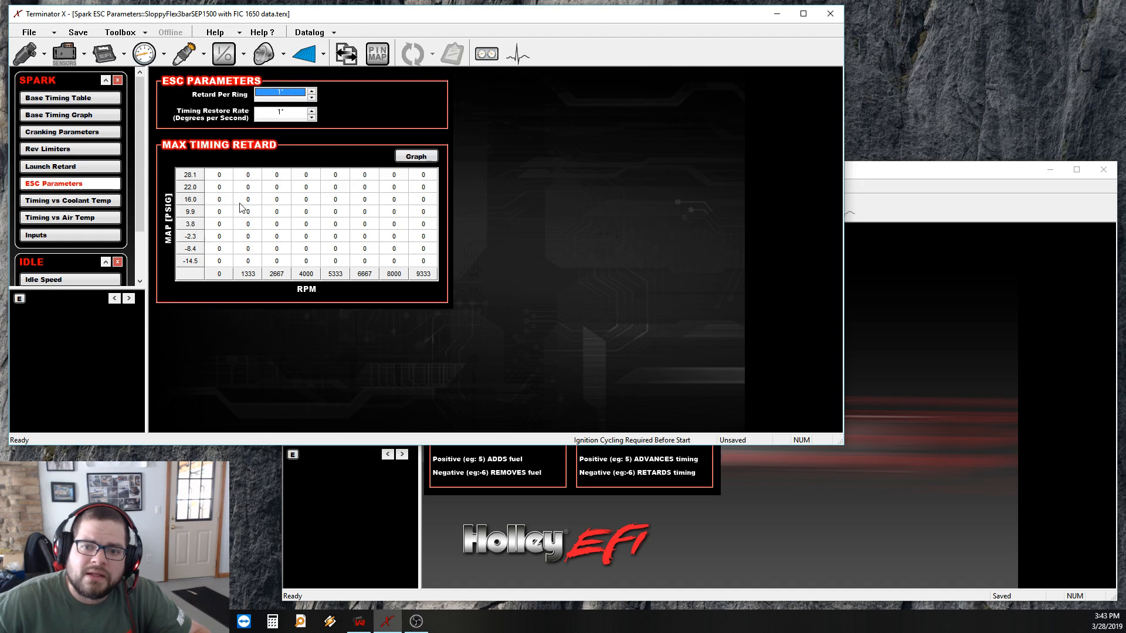
pyautogui.moveTo(222, 261); pyautogui.dragTo(418, 180)
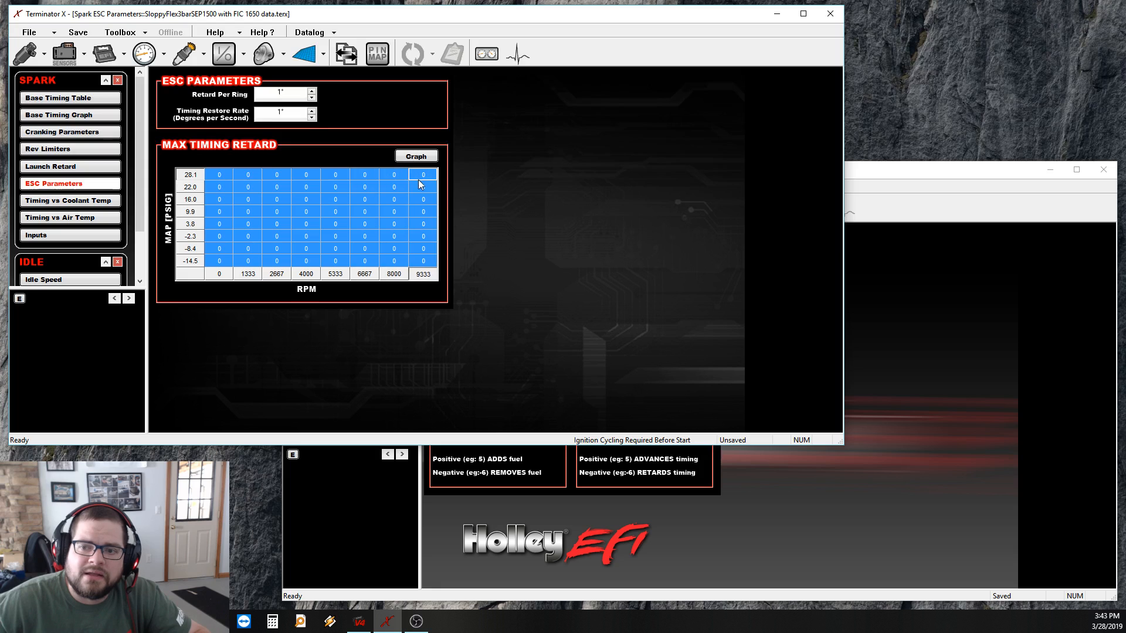
pyautogui.click(240, 246)
pyautogui.click(226, 240)
pyautogui.click(343, 211)
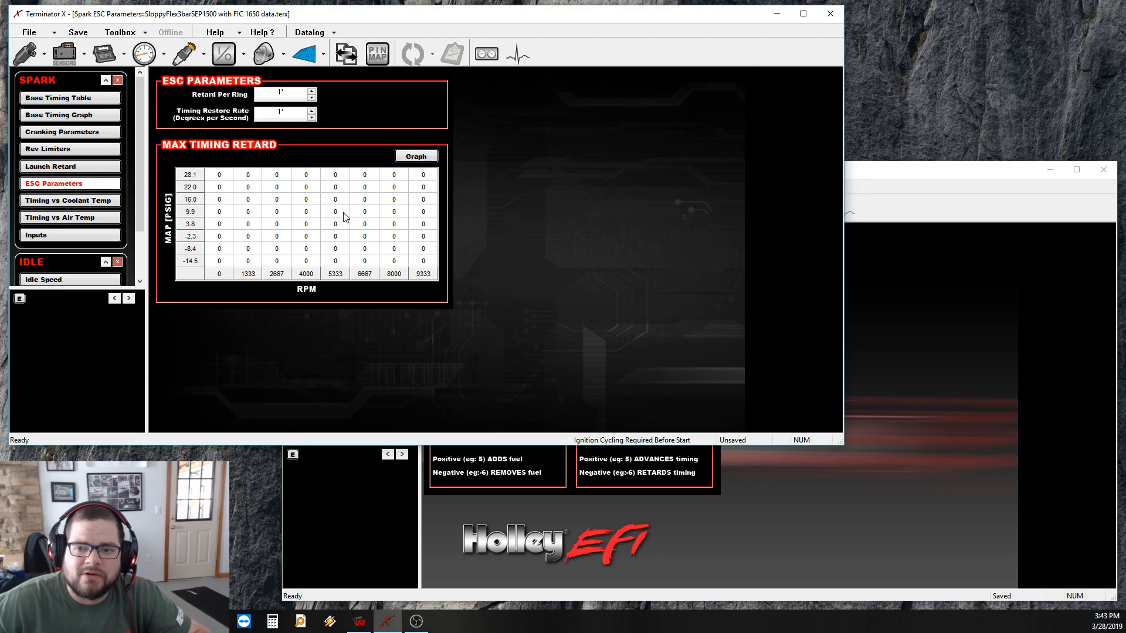
pyautogui.moveTo(337, 177); pyautogui.dragTo(423, 200)
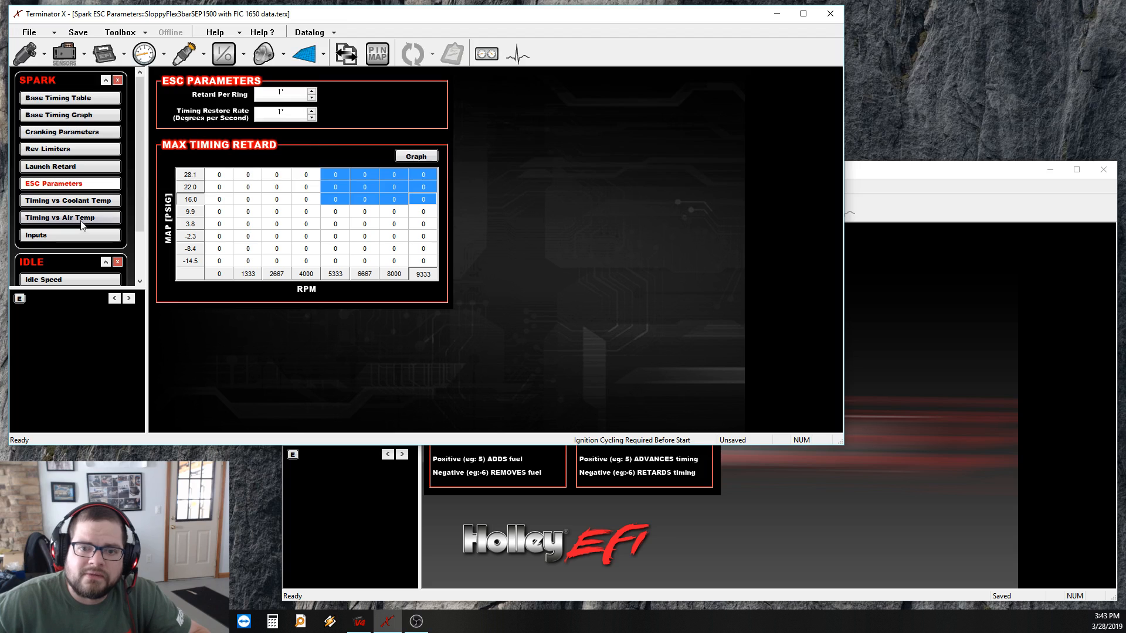
# View the timing corrections versus coolant and air temperature, highlighting the air-temperature curve's first five timing cells and its whole temperature axis.
pyautogui.click(88, 200)
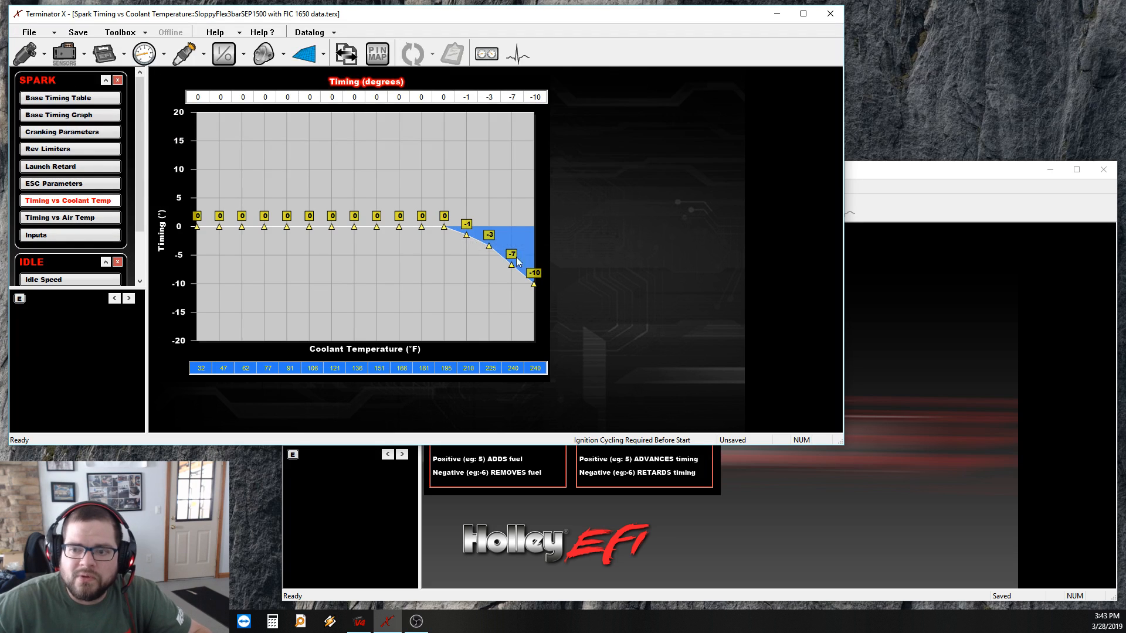
pyautogui.click(88, 217)
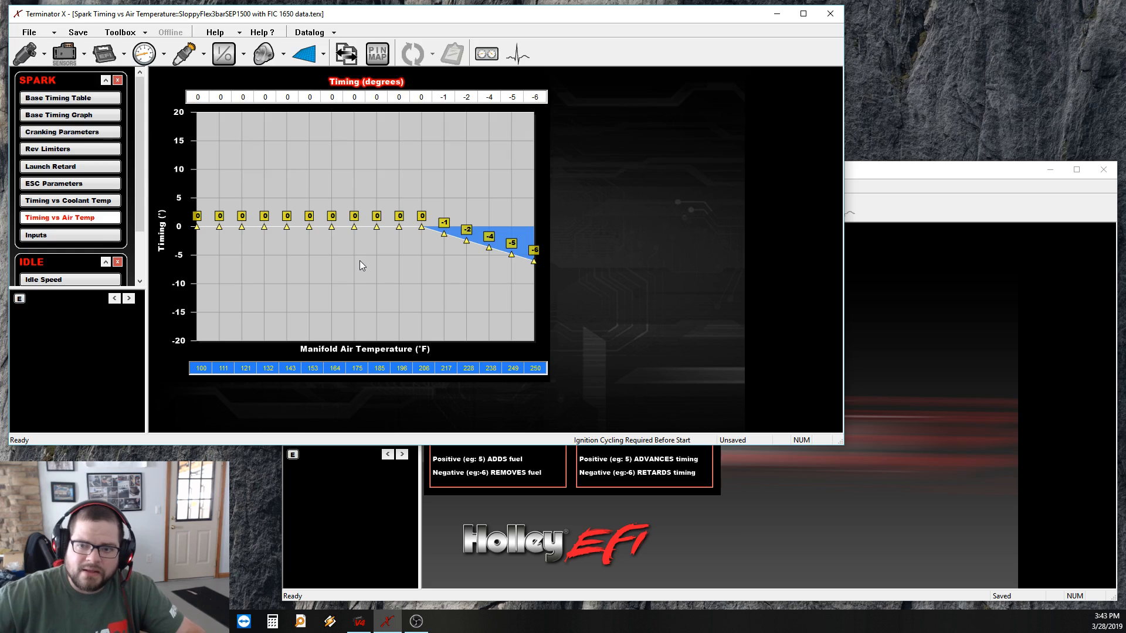
pyautogui.moveTo(363, 235)
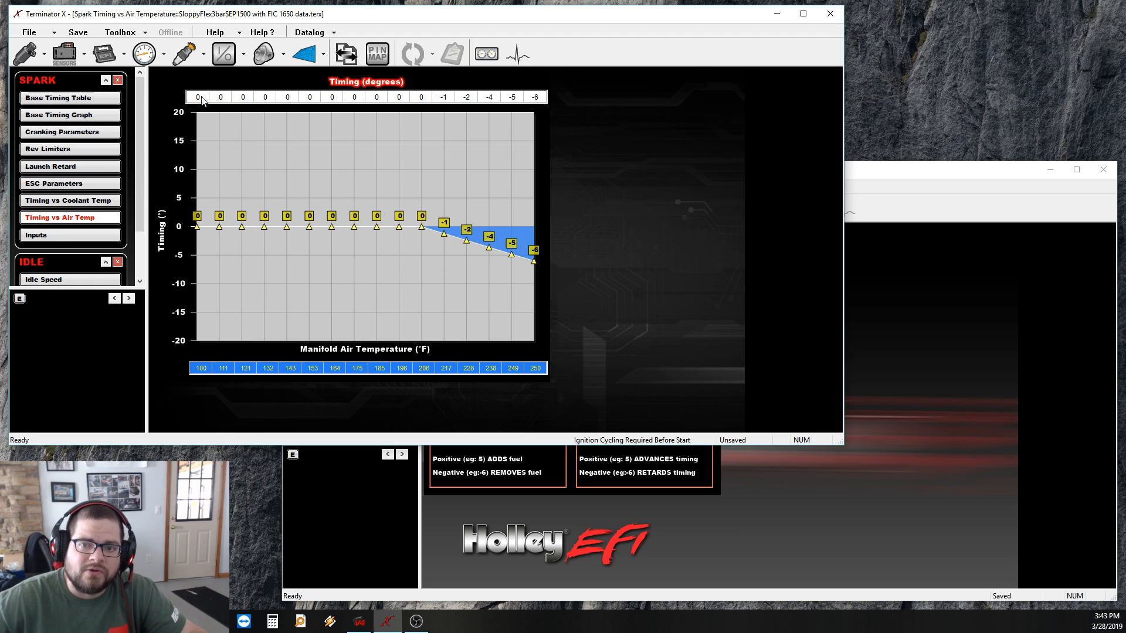
pyautogui.moveTo(202, 99); pyautogui.dragTo(288, 97)
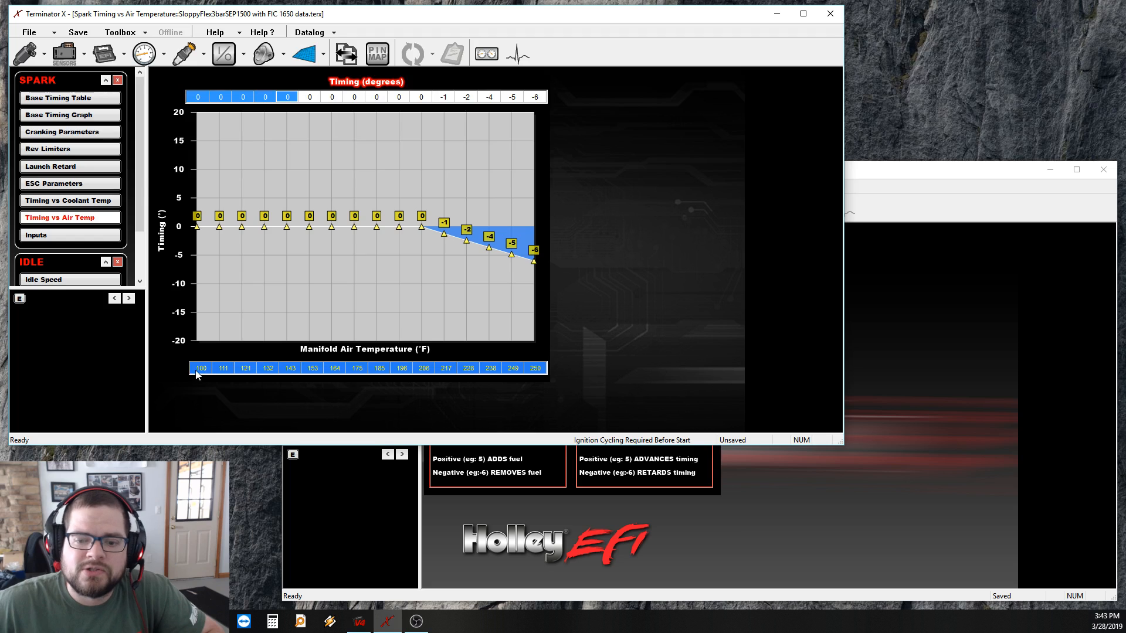
pyautogui.moveTo(196, 374); pyautogui.dragTo(538, 371)
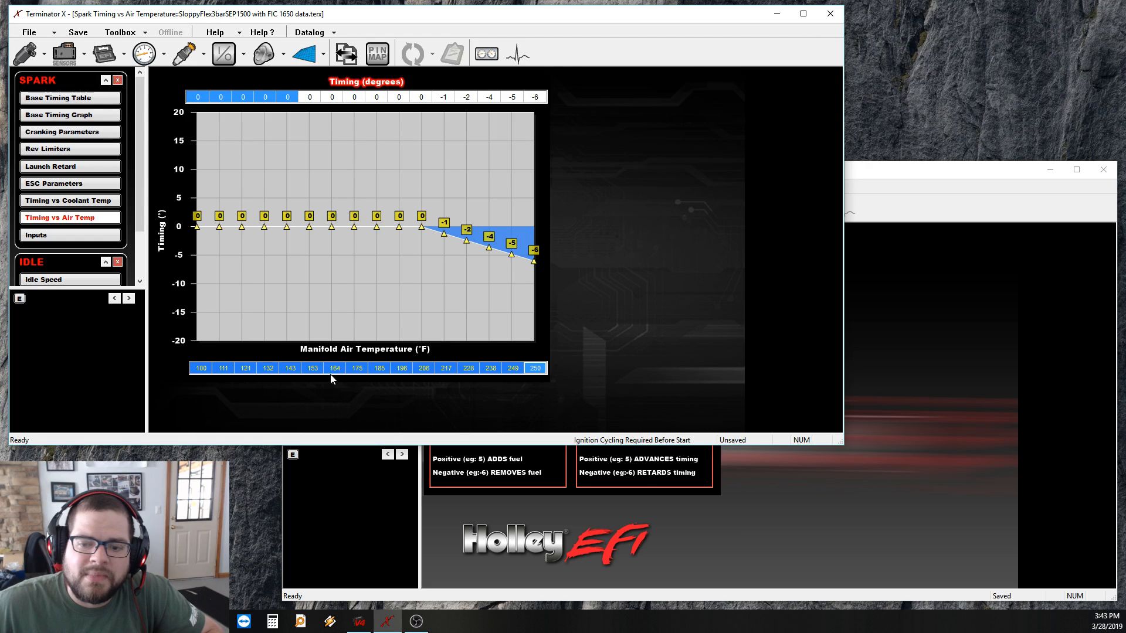
# Enable Rev Limiter #1 to check its entry in the spark inputs, and disable it again.
pyautogui.click(104, 234)
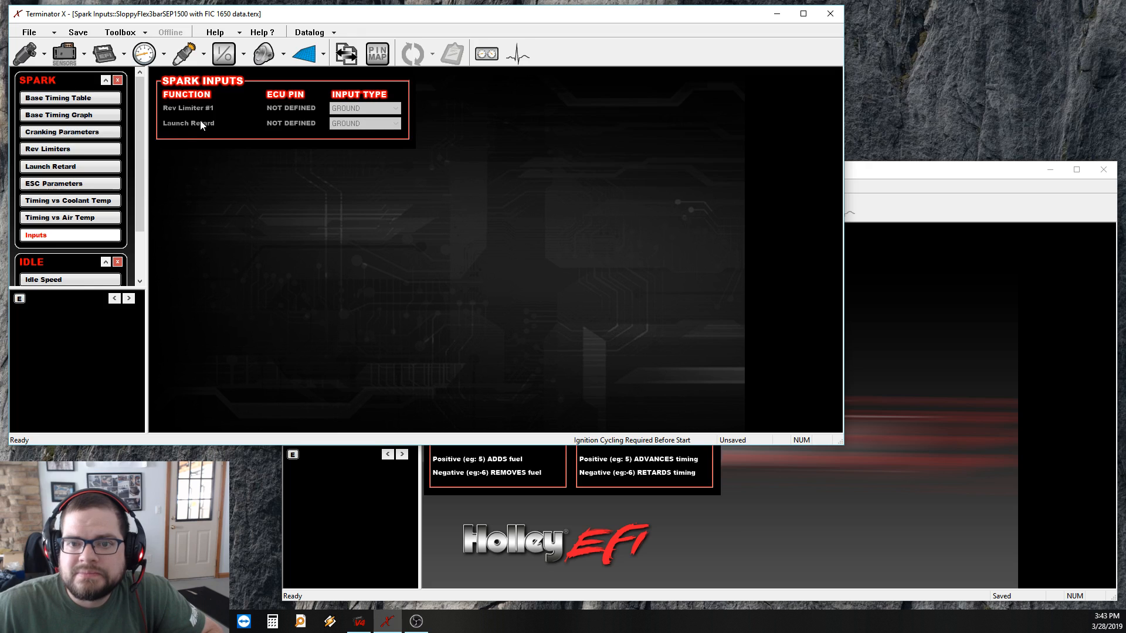
pyautogui.click(85, 165)
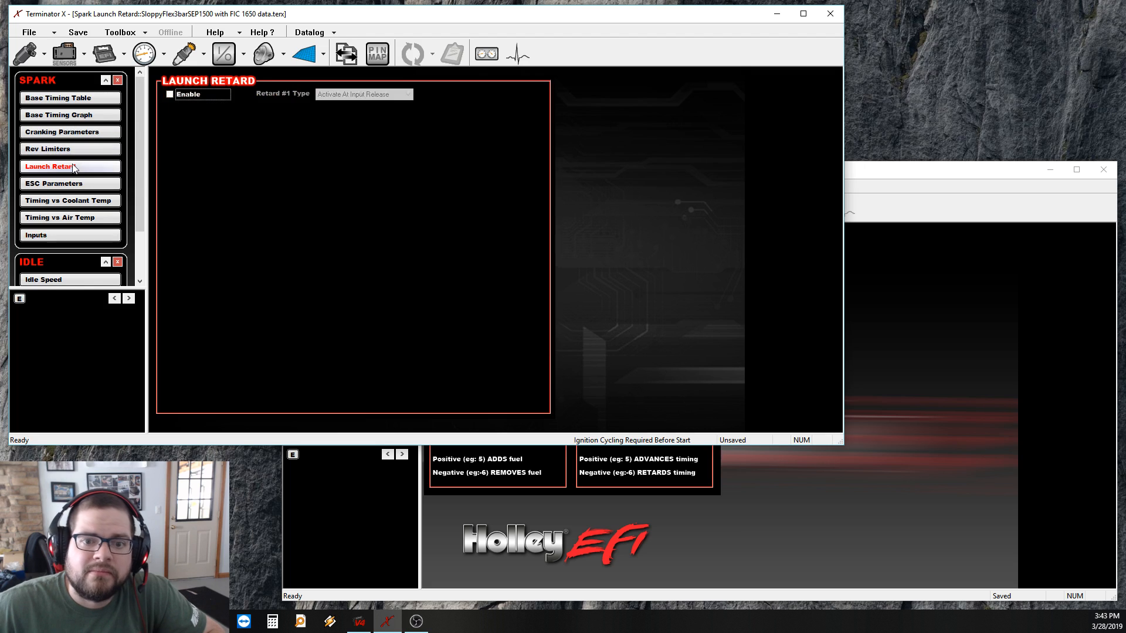
pyautogui.click(87, 152)
pyautogui.click(227, 185)
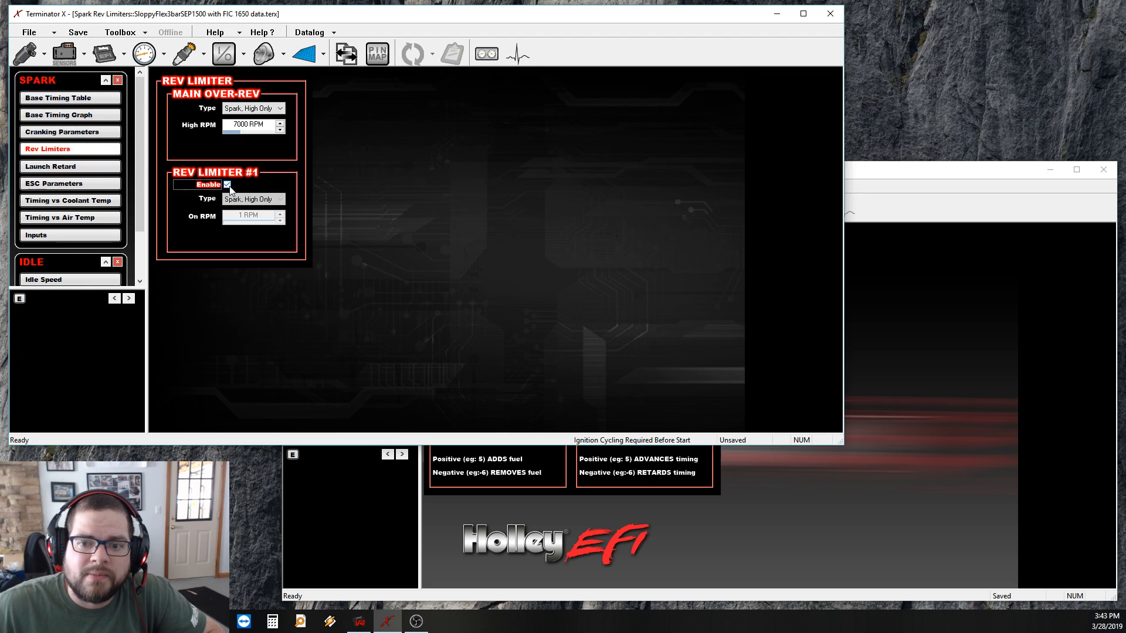
pyautogui.click(100, 234)
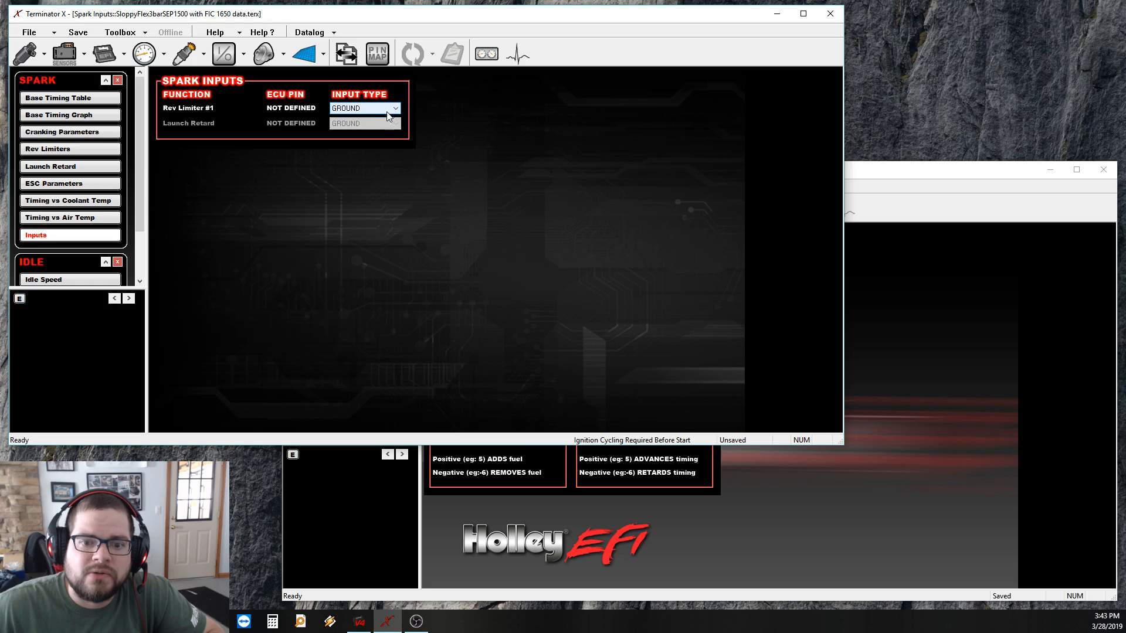
pyautogui.click(88, 149)
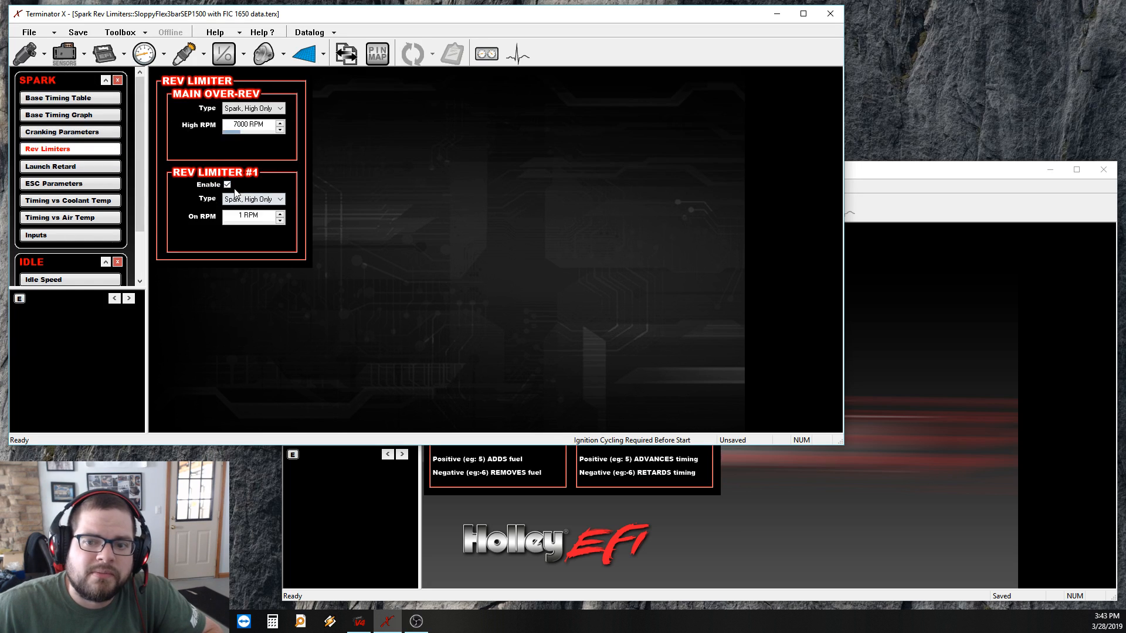
pyautogui.click(227, 184)
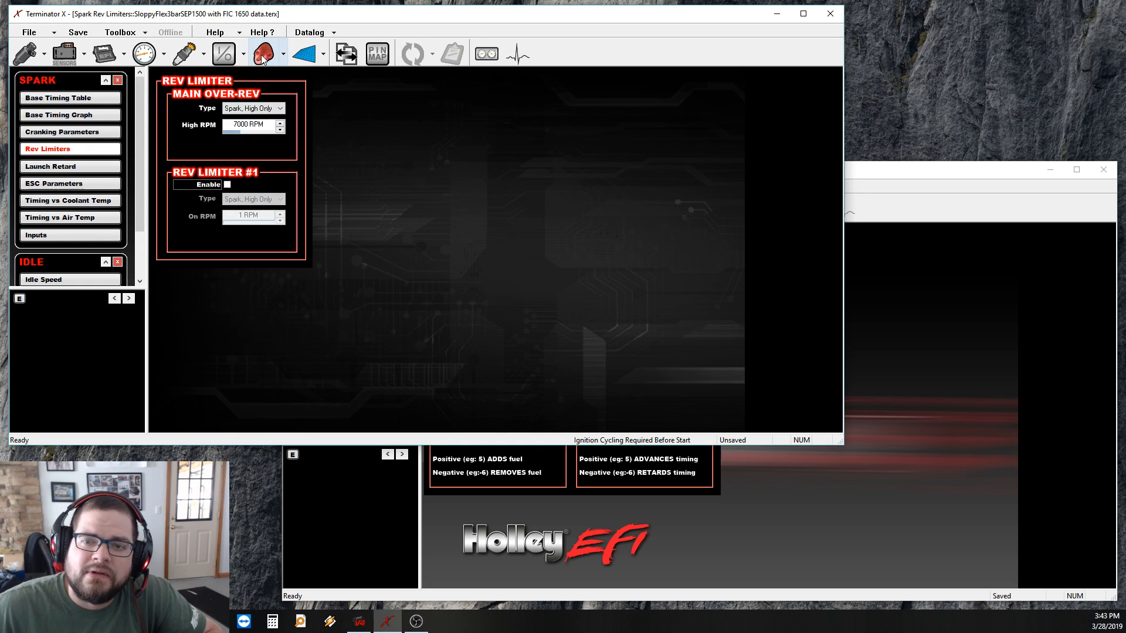
# Show only the Inputs/Outputs settings and open the FlexFuel input's configuration, keeping GM Flex Fuel as its type.
pyautogui.click(223, 60)
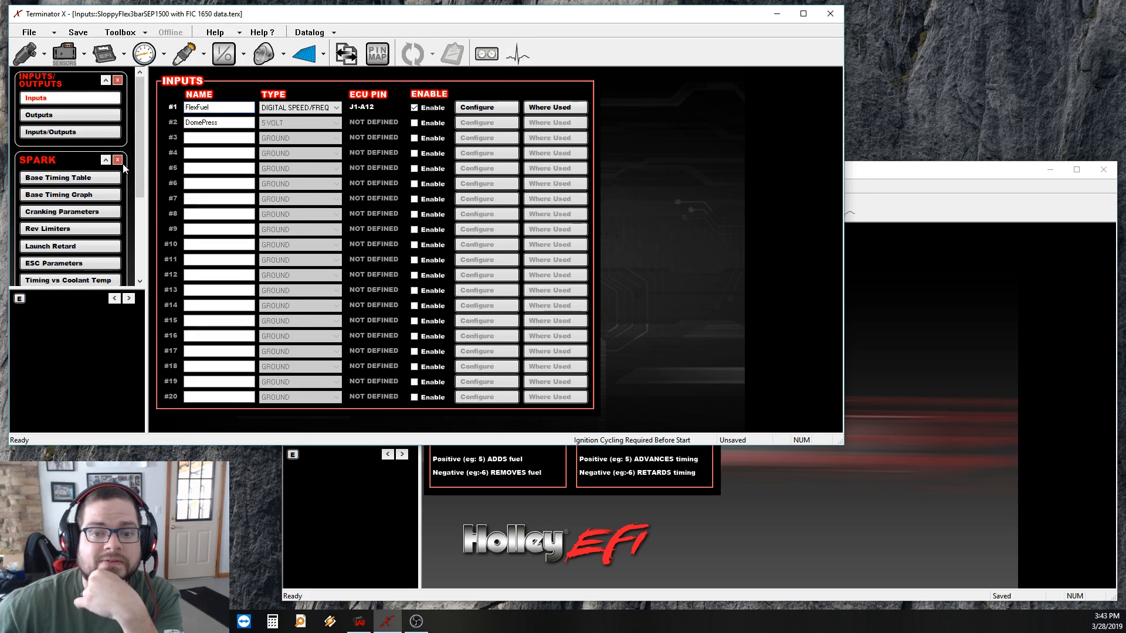
pyautogui.click(117, 160)
pyautogui.click(223, 54)
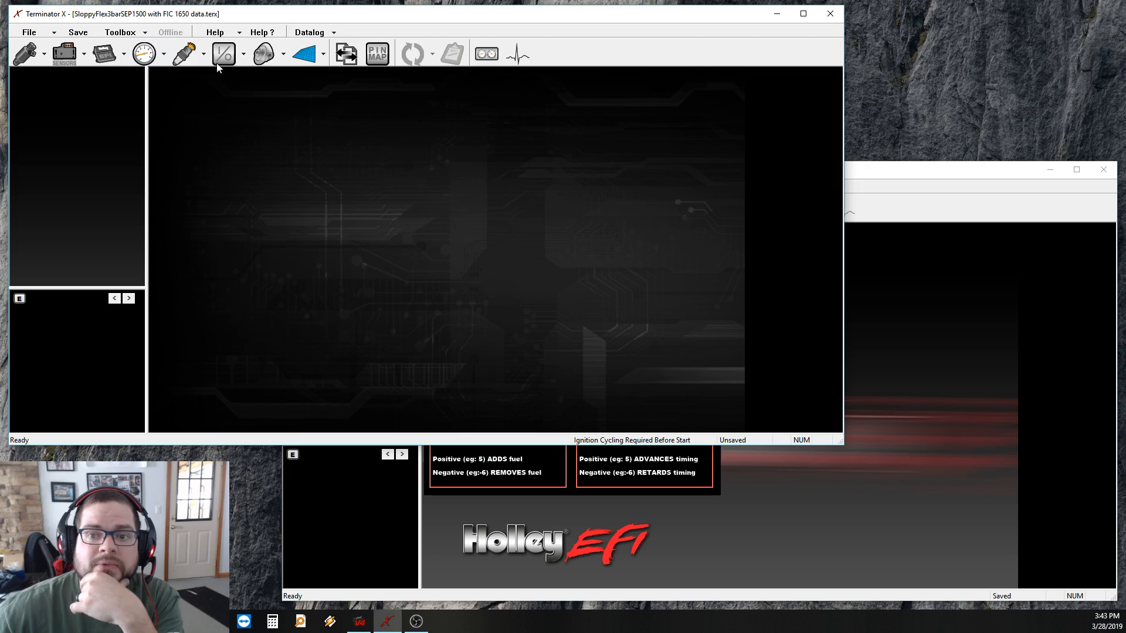
pyautogui.click(99, 99)
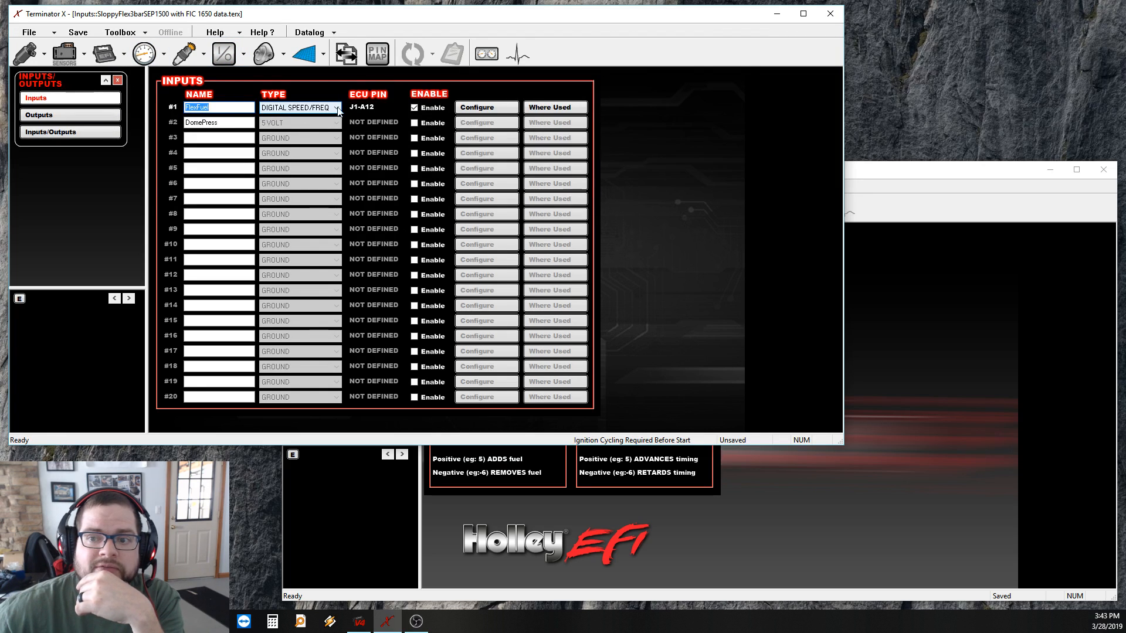
pyautogui.click(482, 113)
pyautogui.click(264, 111)
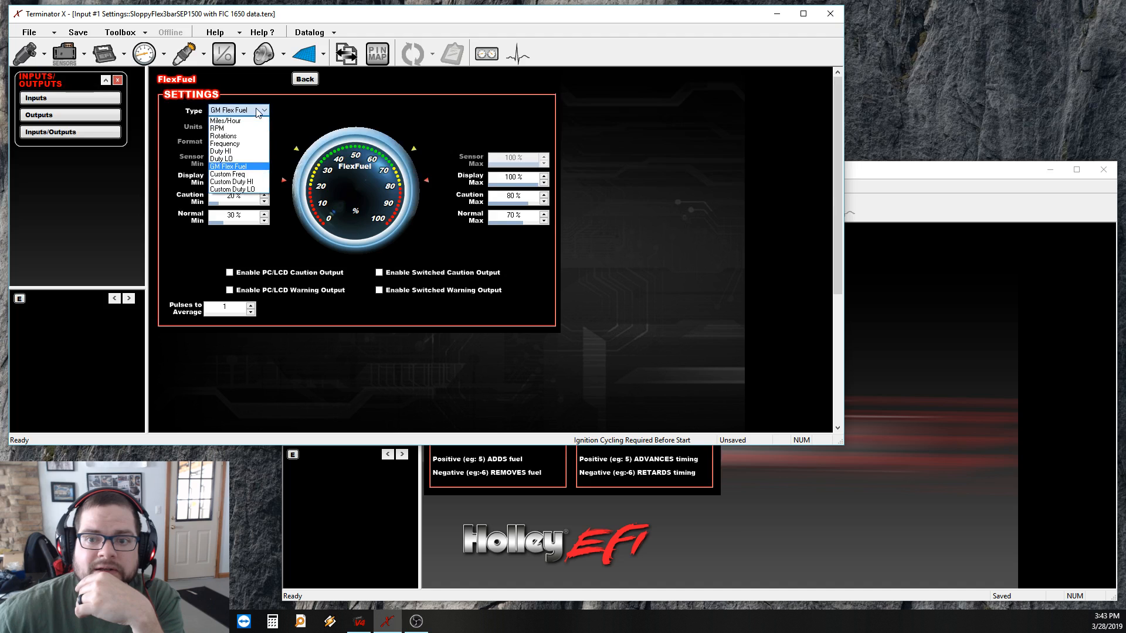
pyautogui.click(234, 167)
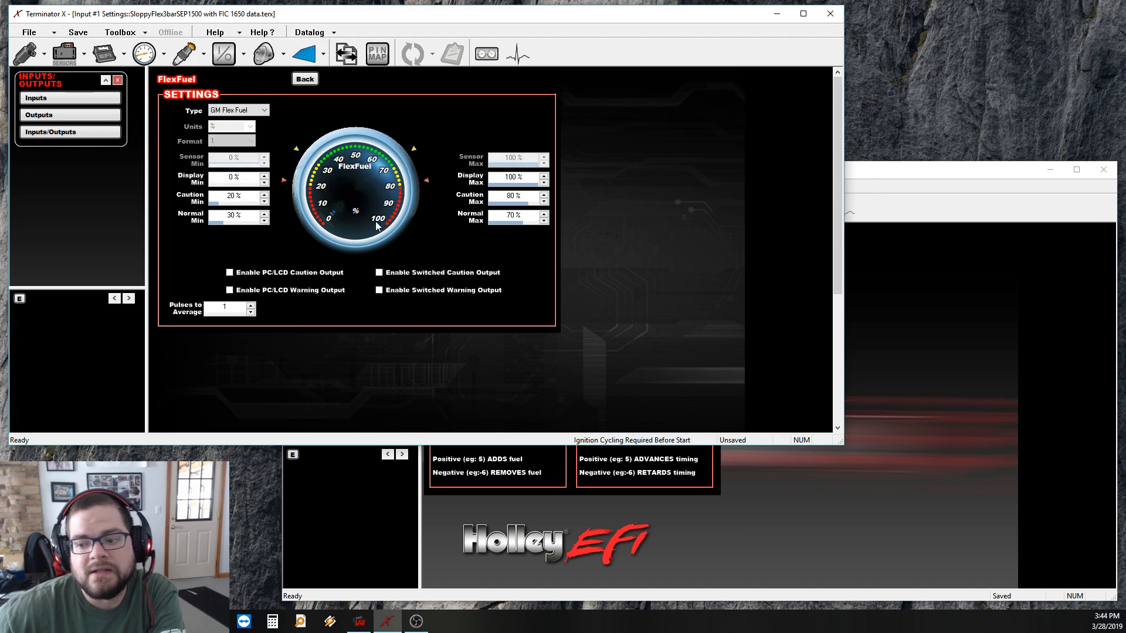
# Switch to Holley EFI V4, open the FlexFuel% input's configuration for comparison, and return to Terminator X.
pyautogui.click(941, 325)
pyautogui.click(494, 214)
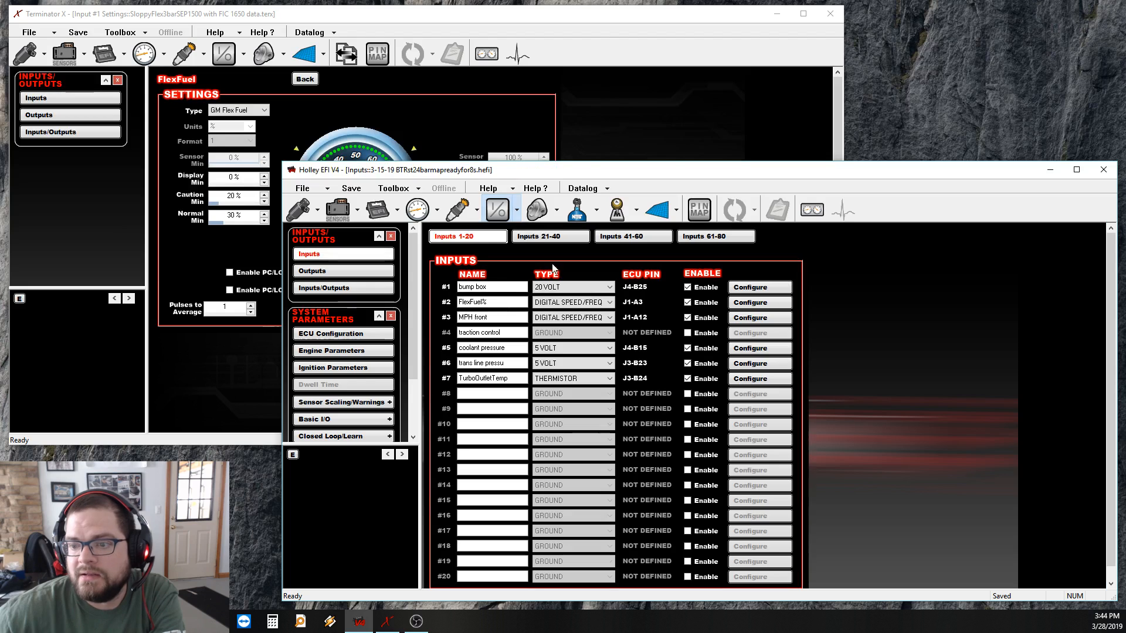
pyautogui.click(750, 302)
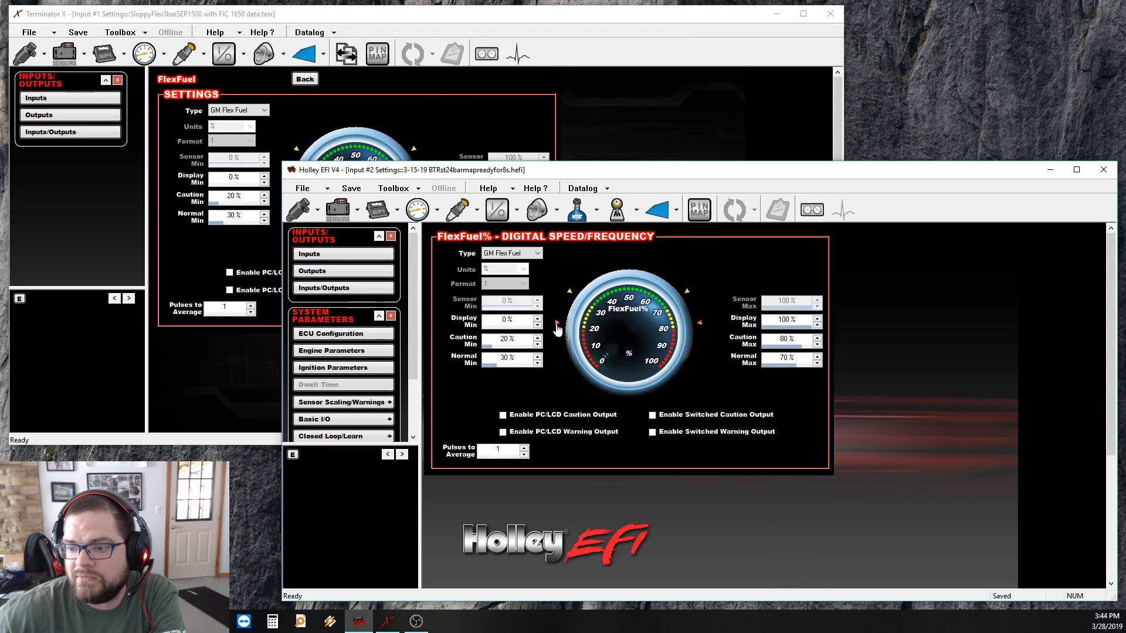
pyautogui.click(652, 141)
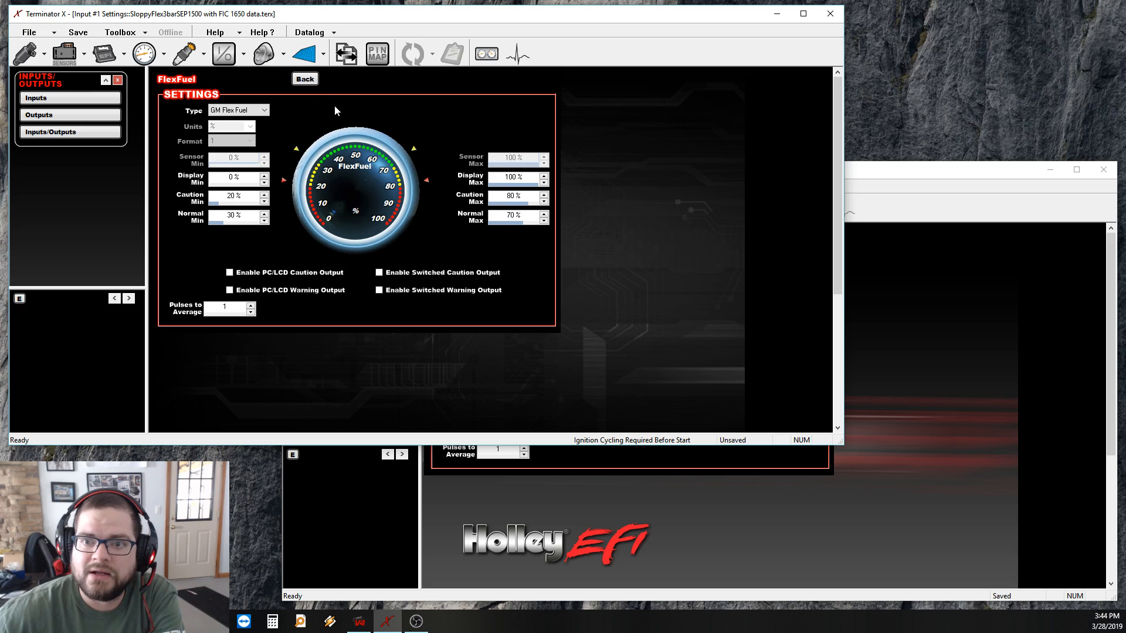
# Open the boost setup and check the wastegate type, solenoid configuration and control method choices, keeping Dual Port (Dome pressure control) and Dome Pressure Only.
pyautogui.click(223, 53)
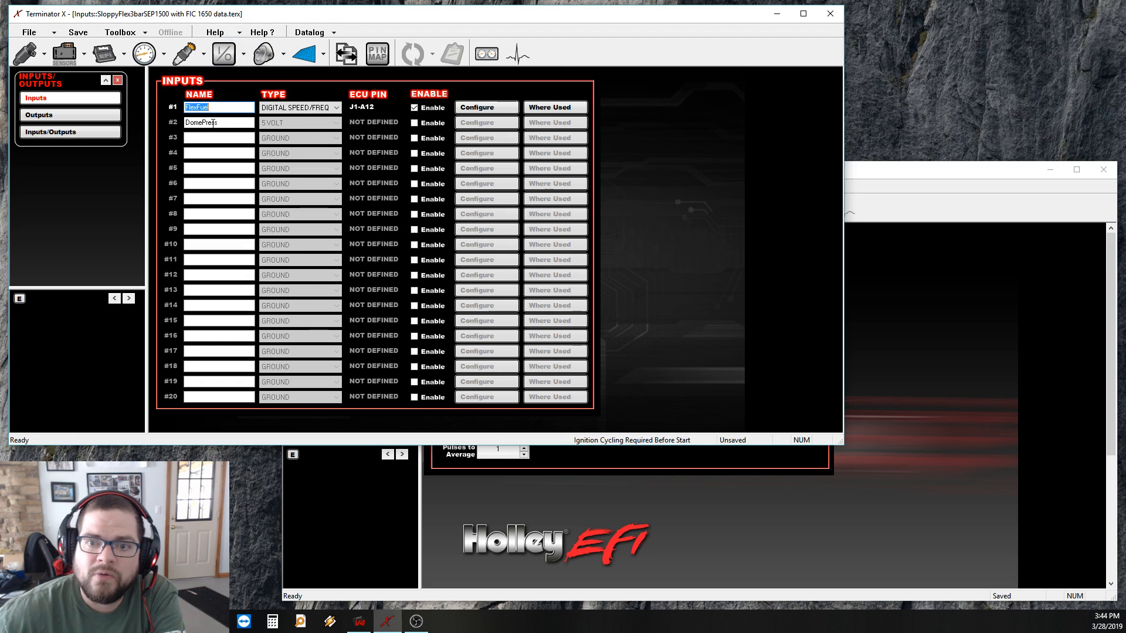
pyautogui.click(264, 53)
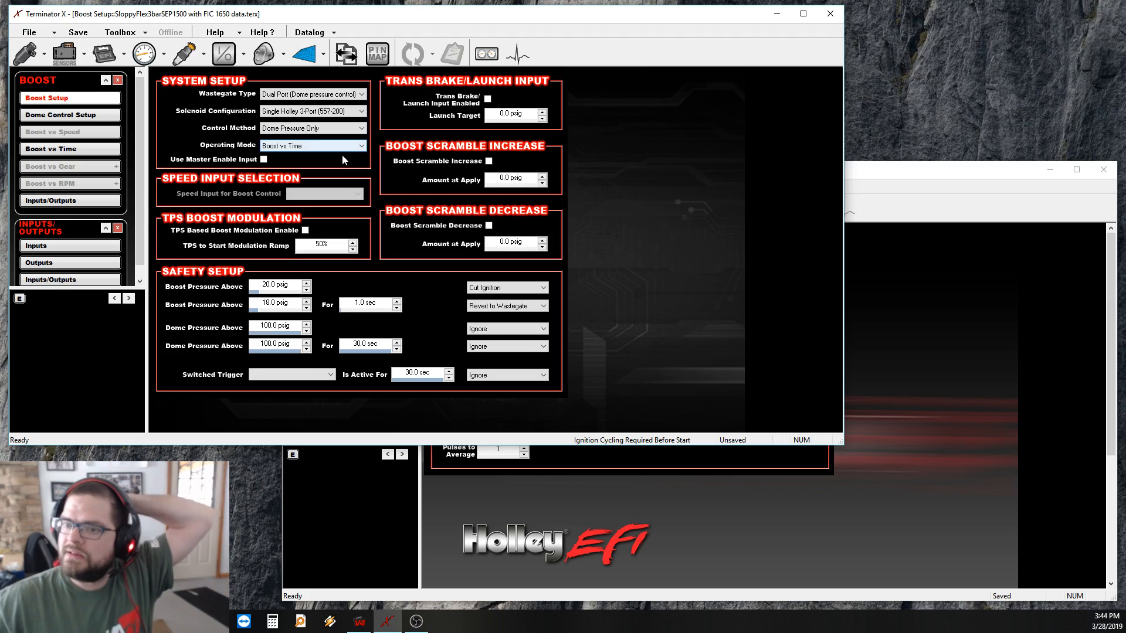
pyautogui.click(346, 95)
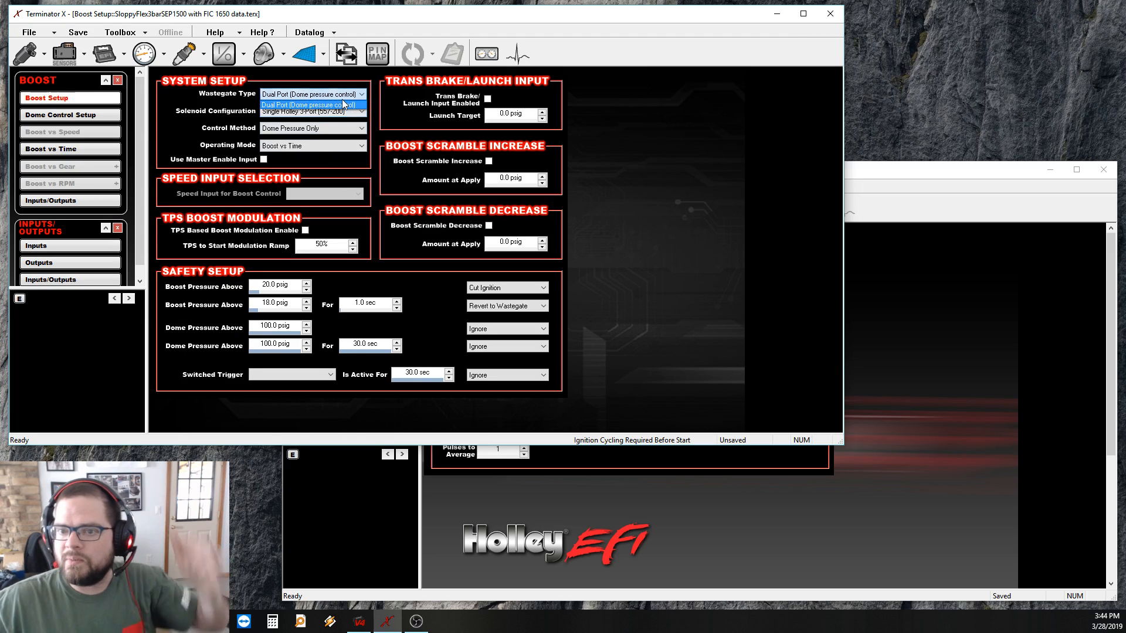
pyautogui.click(298, 105)
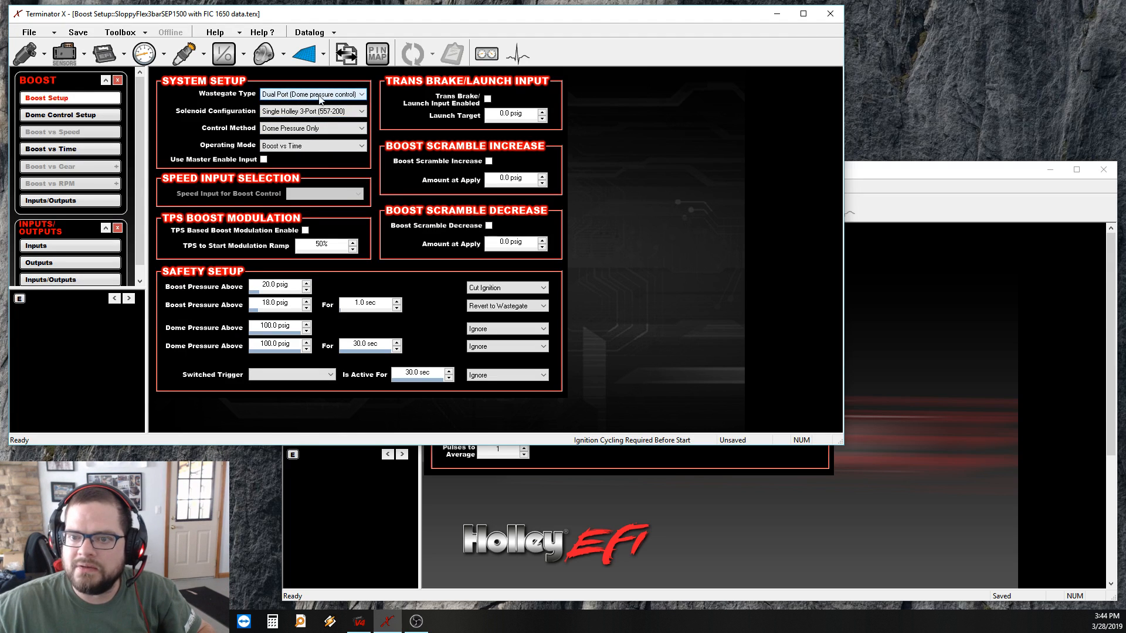
pyautogui.click(311, 110)
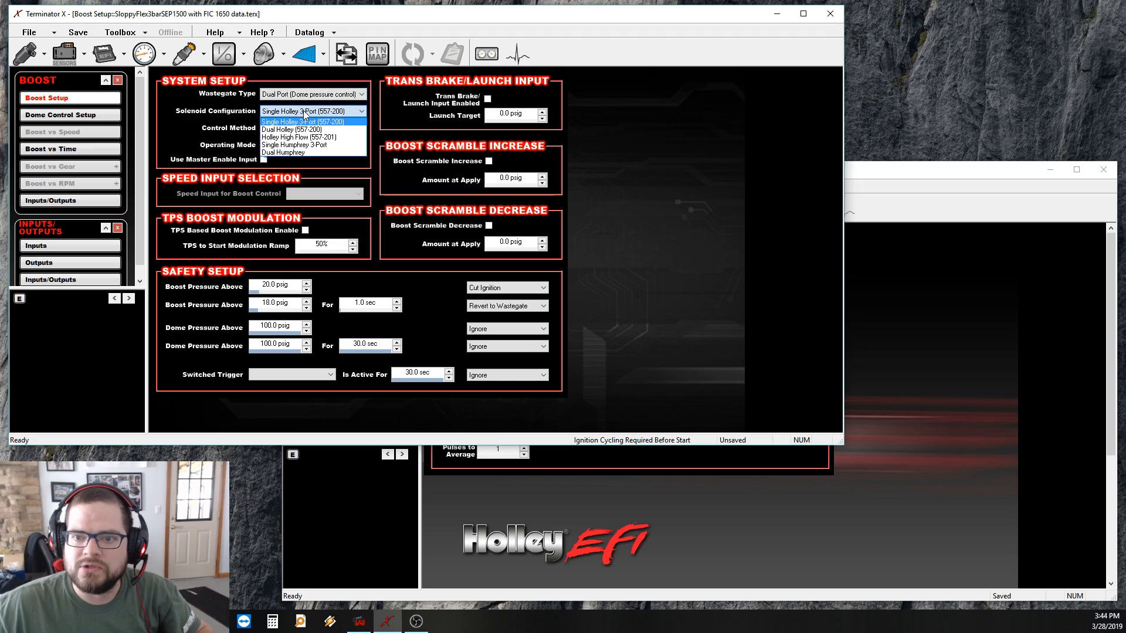
pyautogui.click(286, 132)
pyautogui.click(287, 129)
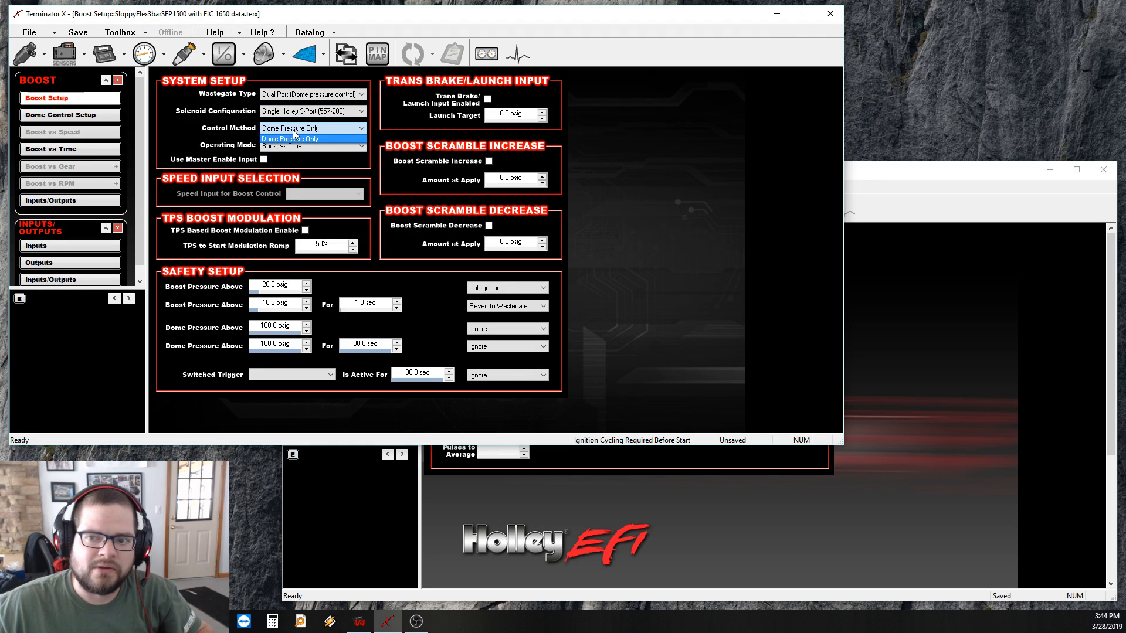
pyautogui.click(287, 139)
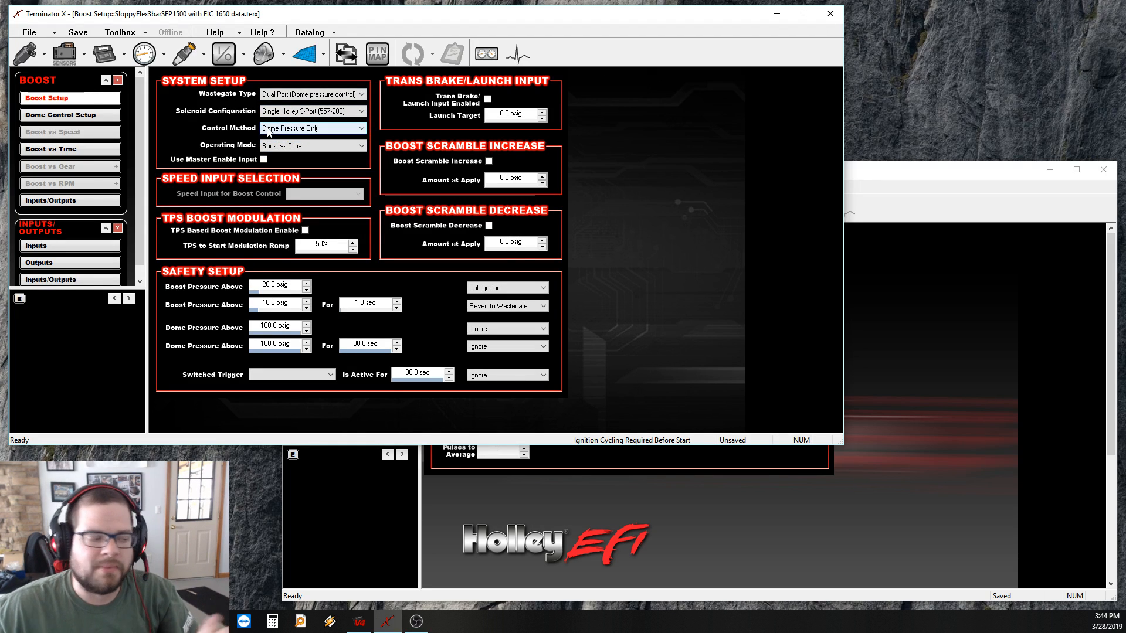
# Switch to Holley EFI V4, open its boost setup and compare the wastegate type, solenoid configuration and control method choices, keeping the current selections.
pyautogui.hotkey('alt', 'Tab')
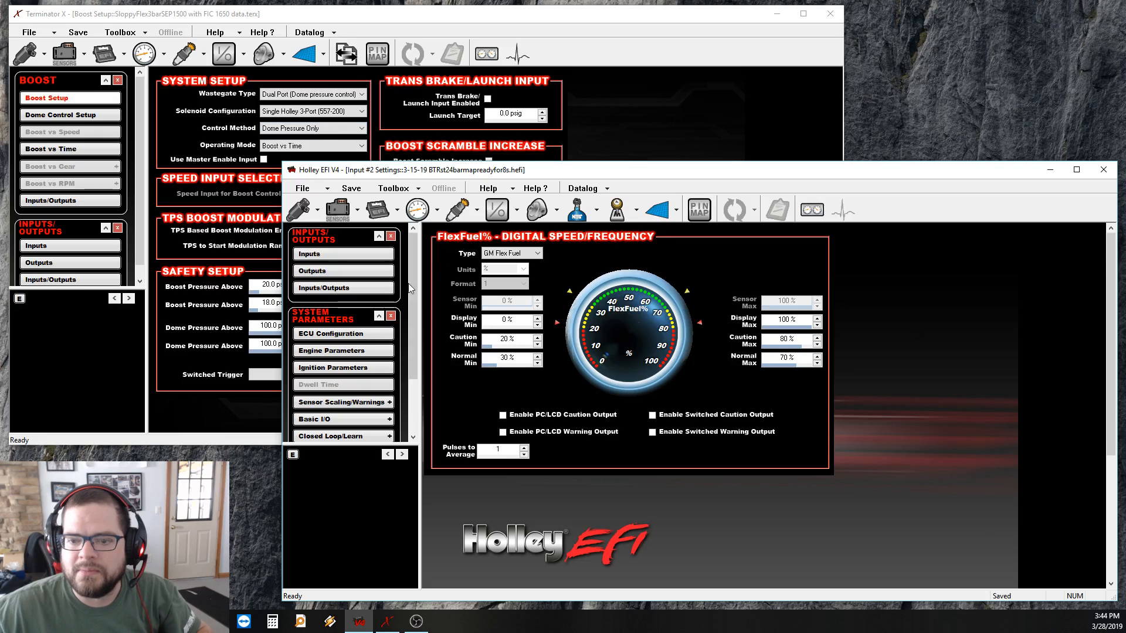
pyautogui.click(495, 214)
pyautogui.click(364, 272)
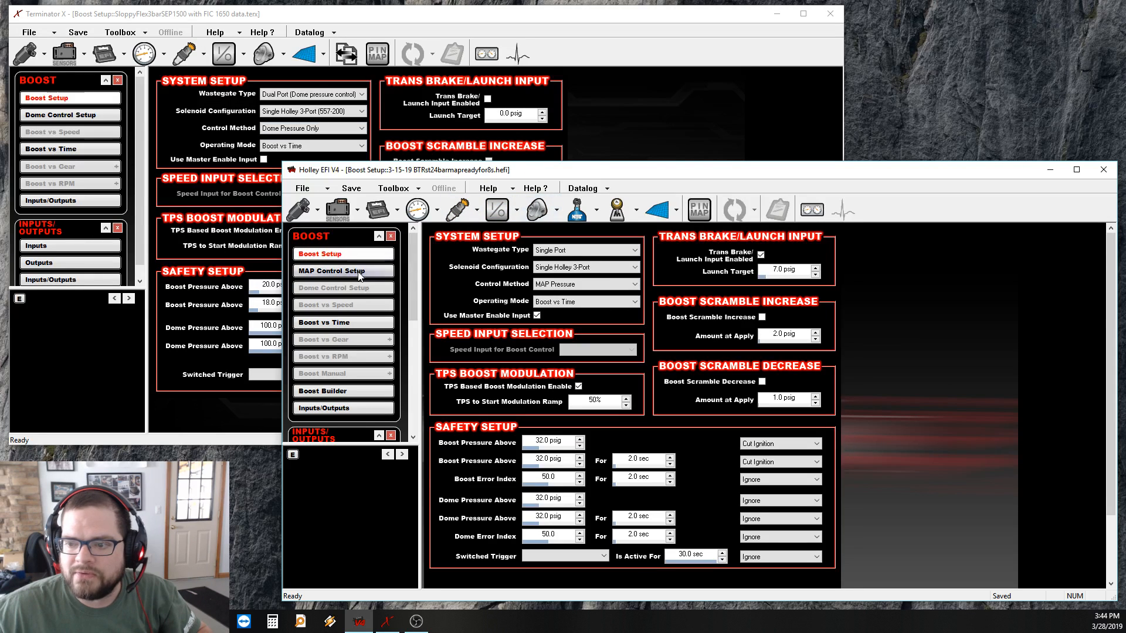
pyautogui.click(350, 254)
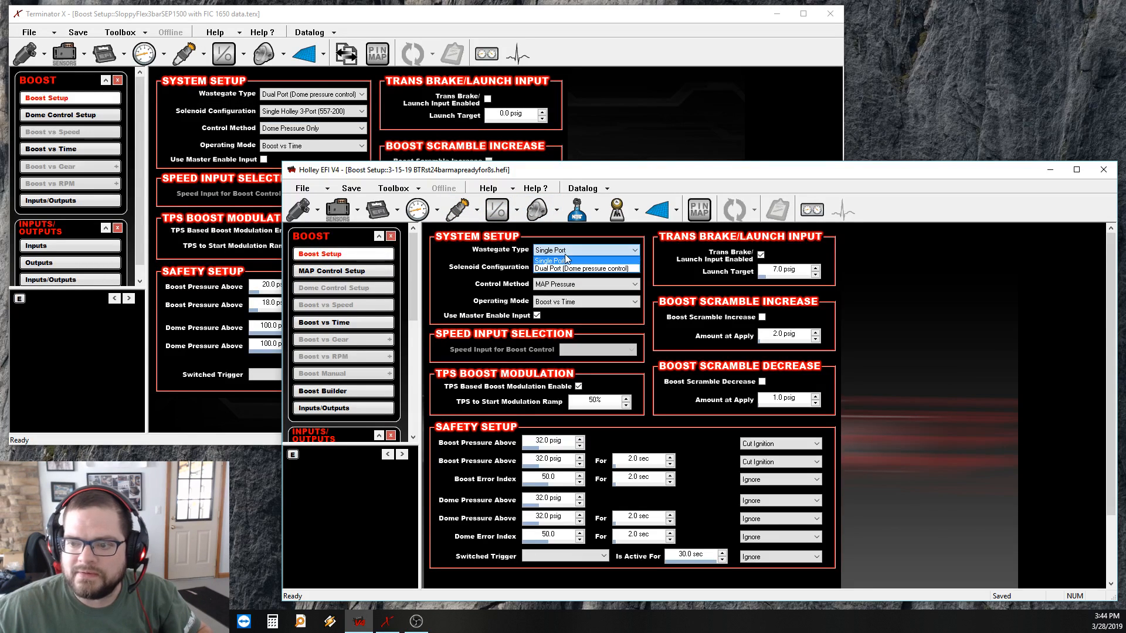
pyautogui.click(567, 267)
pyautogui.click(576, 266)
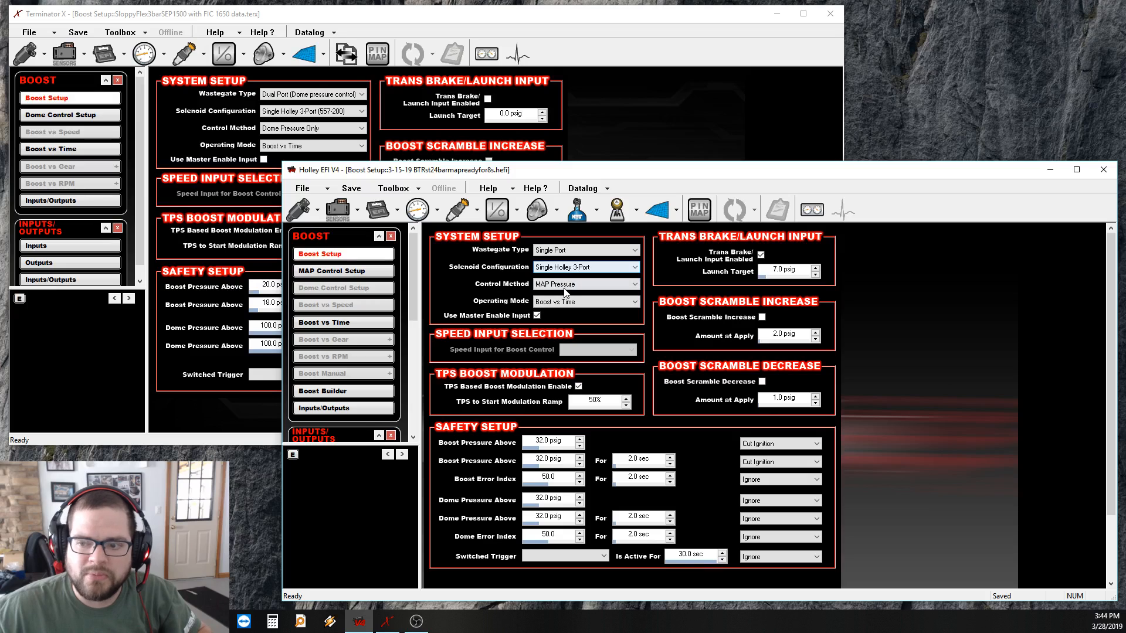
pyautogui.click(564, 285)
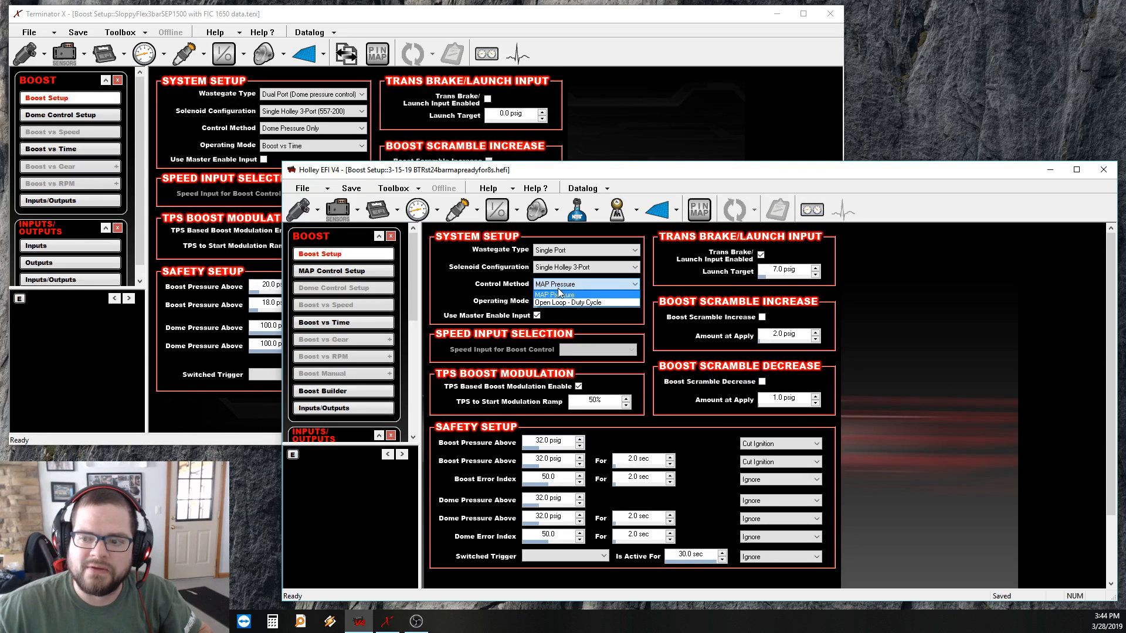
pyautogui.click(556, 295)
pyautogui.click(555, 303)
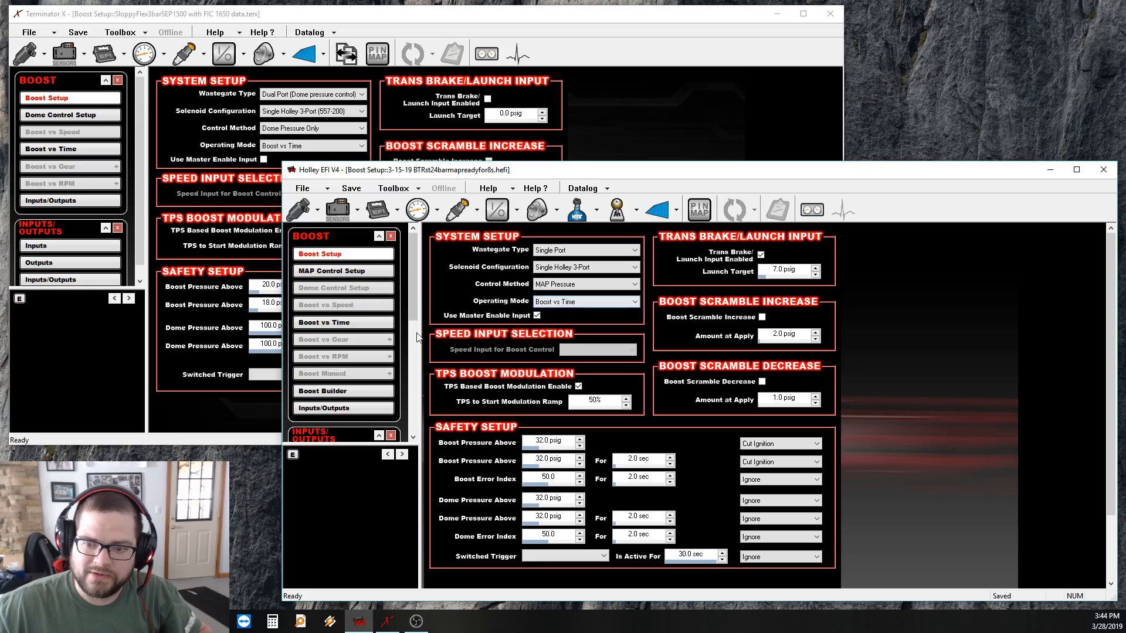
# View the boost pressure versus time curve in Holley EFI V4 and close all its open settings groups.
pyautogui.click(378, 327)
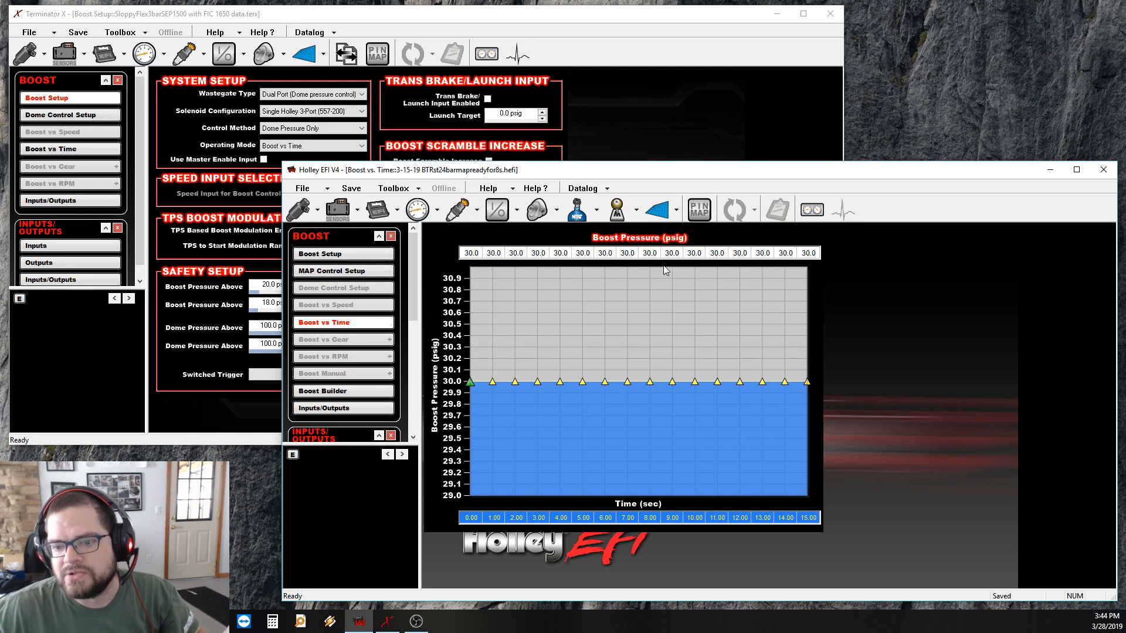
pyautogui.click(391, 237)
pyautogui.click(391, 237)
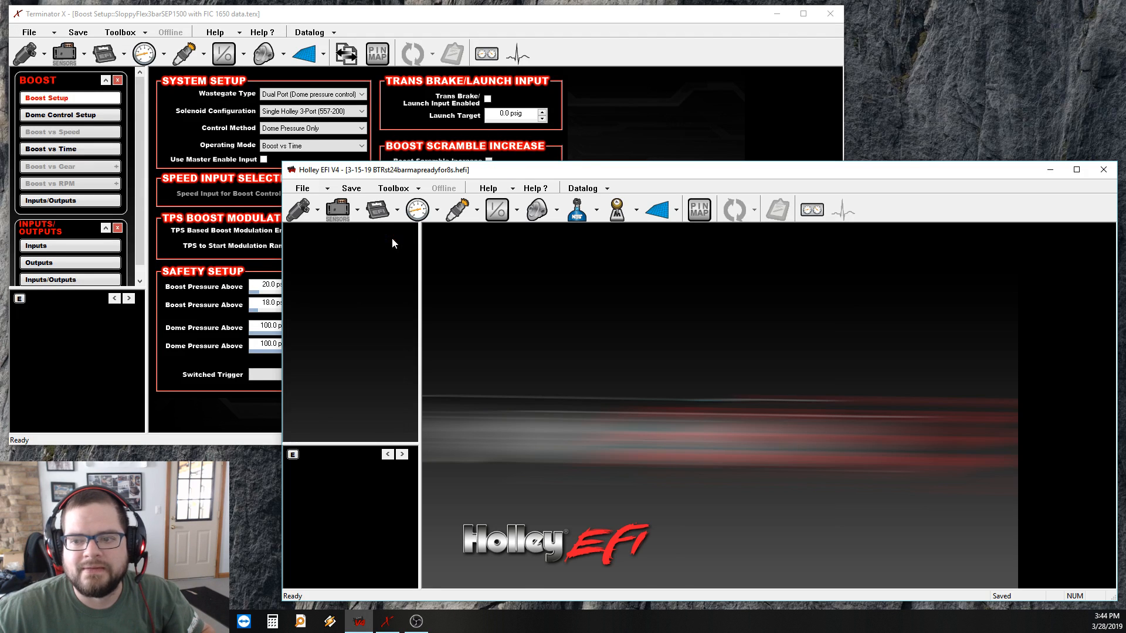
# Return to Terminator X, open the advanced 1D tables and maximize the window.
pyautogui.click(467, 129)
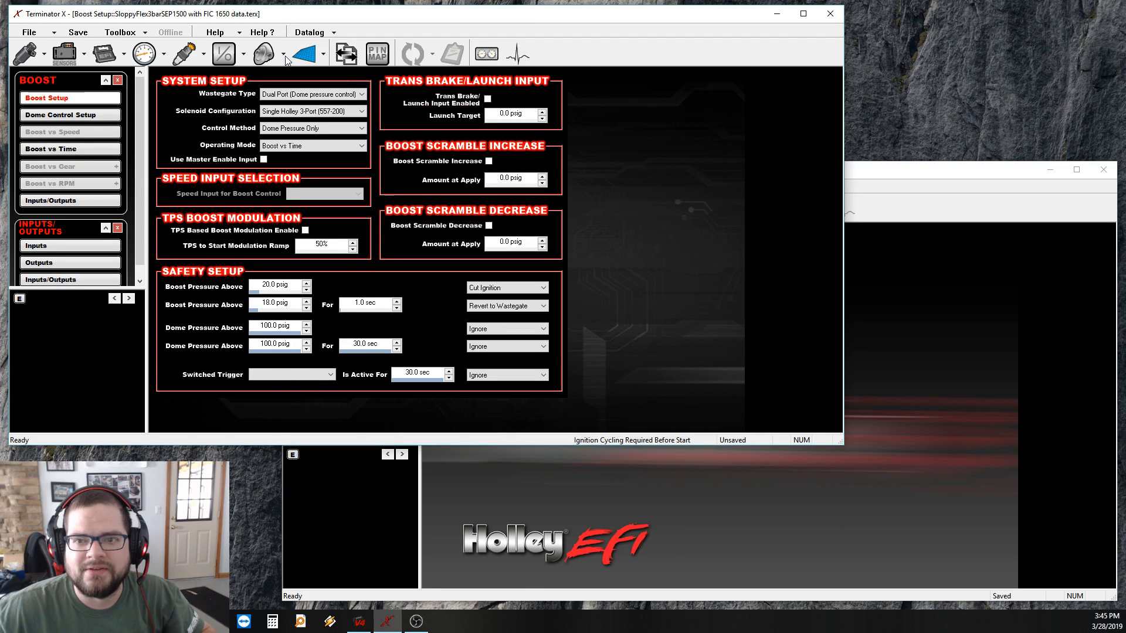
pyautogui.click(305, 56)
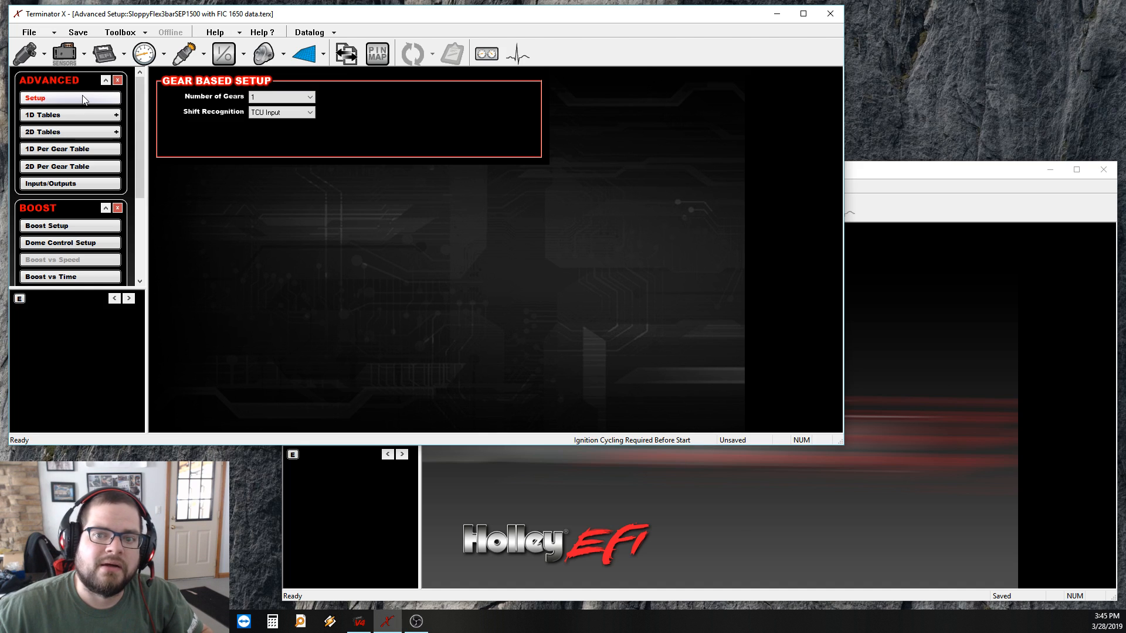
pyautogui.click(117, 115)
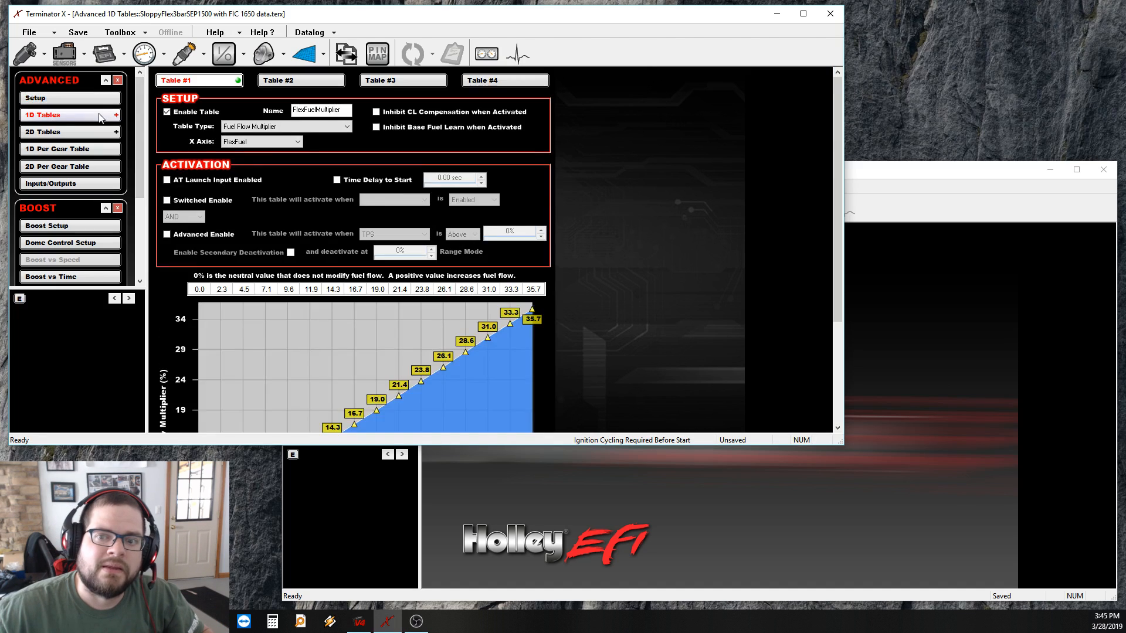
pyautogui.doubleClick(474, 17)
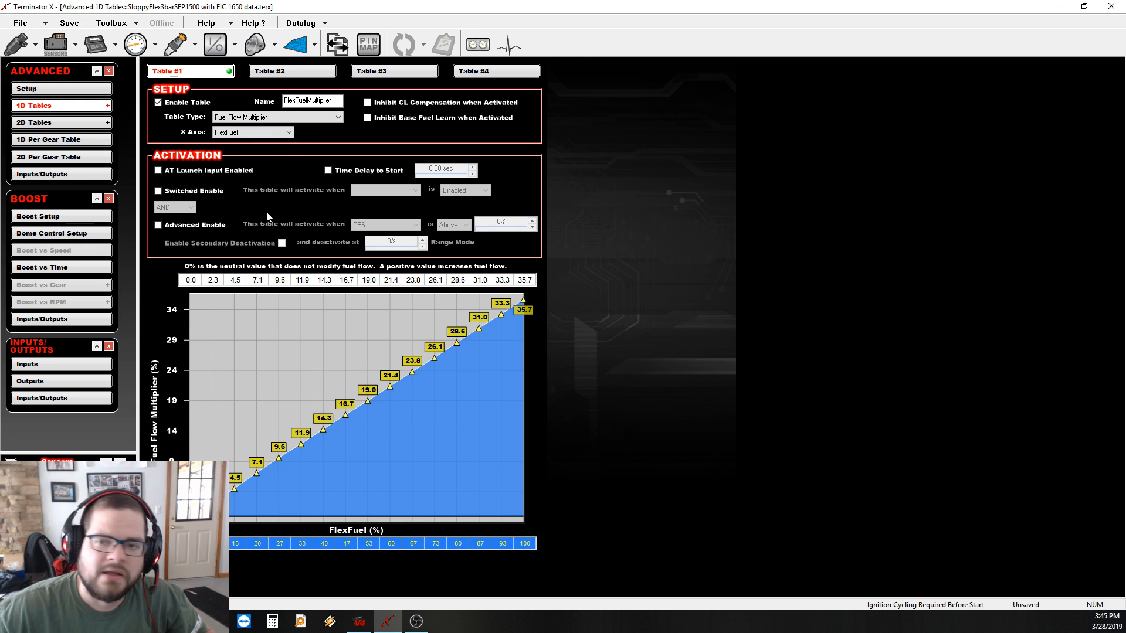
# Examine the FlexFuelMultiplier table's name, curve and X-axis choices, keeping FlexFuel as the X axis.
pyautogui.doubleClick(336, 101)
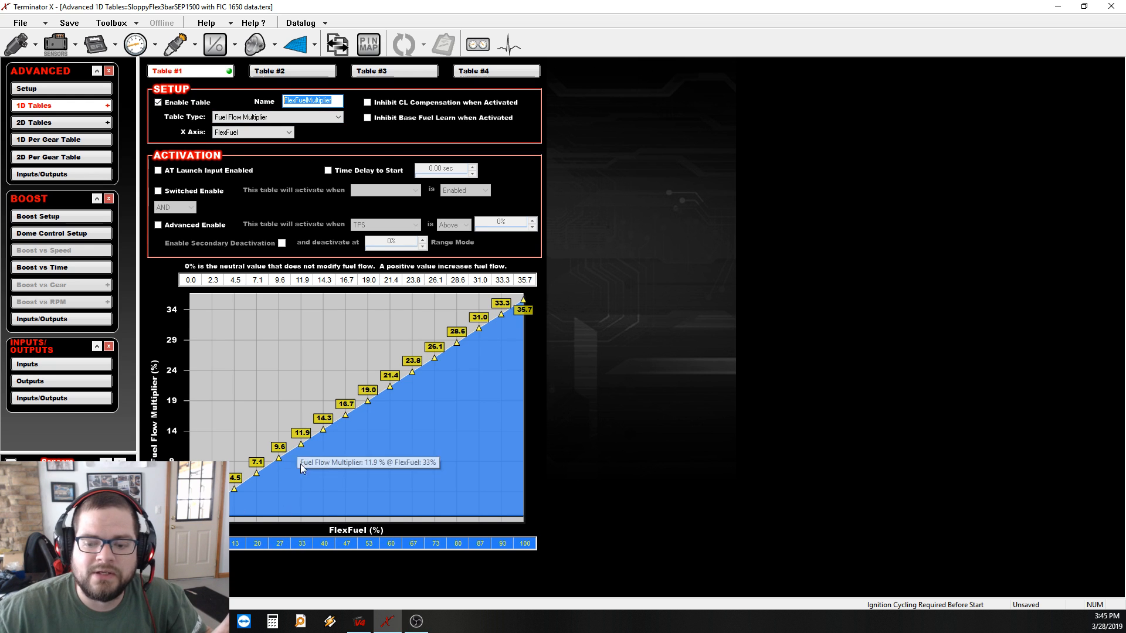
pyautogui.moveTo(301, 446)
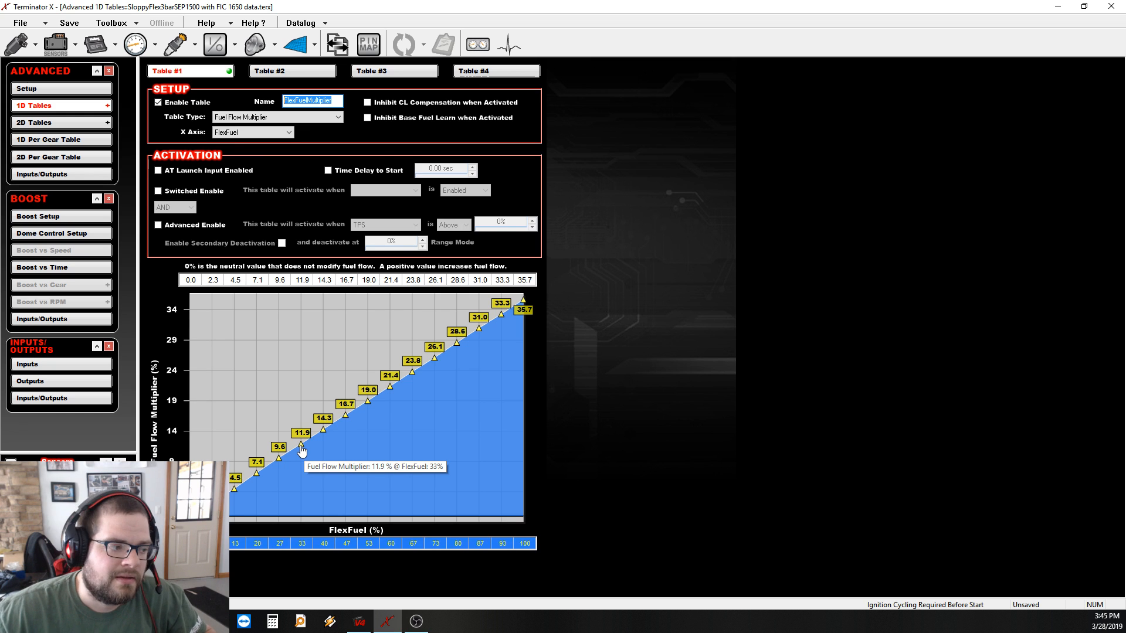
pyautogui.click(289, 132)
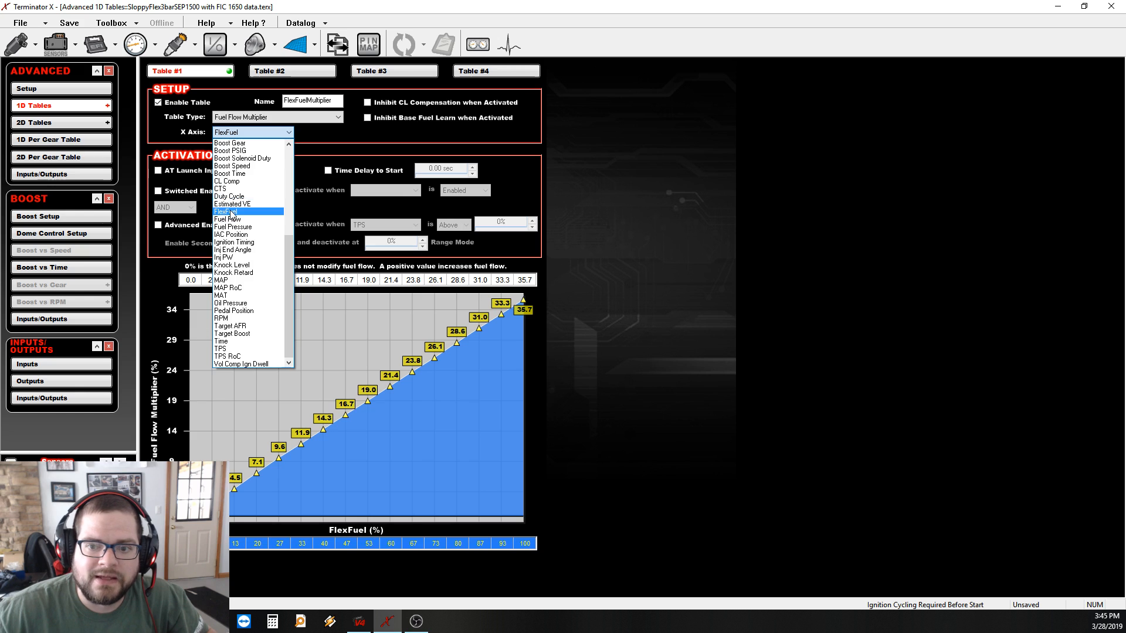
pyautogui.click(231, 212)
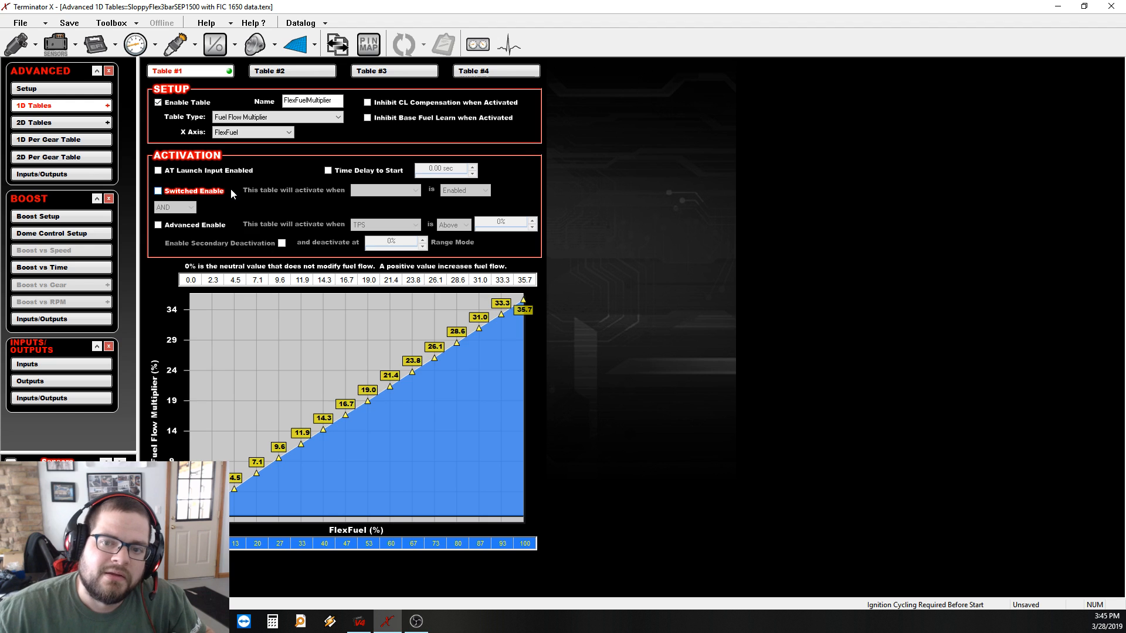
# Look through 1D tables #2 to #4, return to Table #1, and view the advanced 2D tables.
pyautogui.click(310, 71)
pyautogui.click(404, 71)
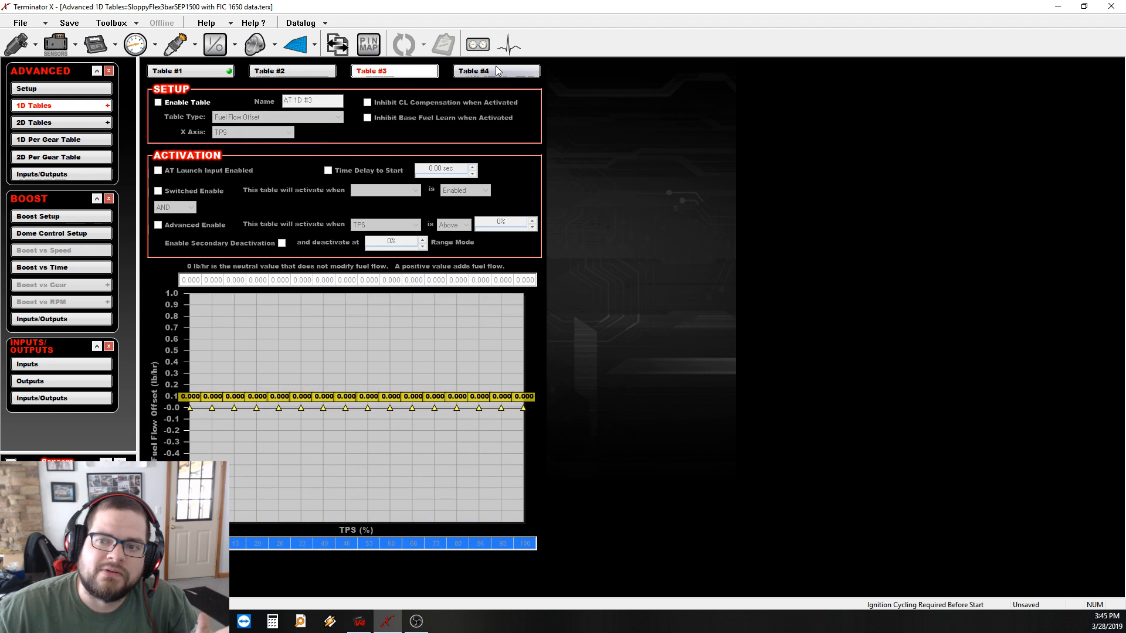
pyautogui.click(489, 72)
pyautogui.click(217, 69)
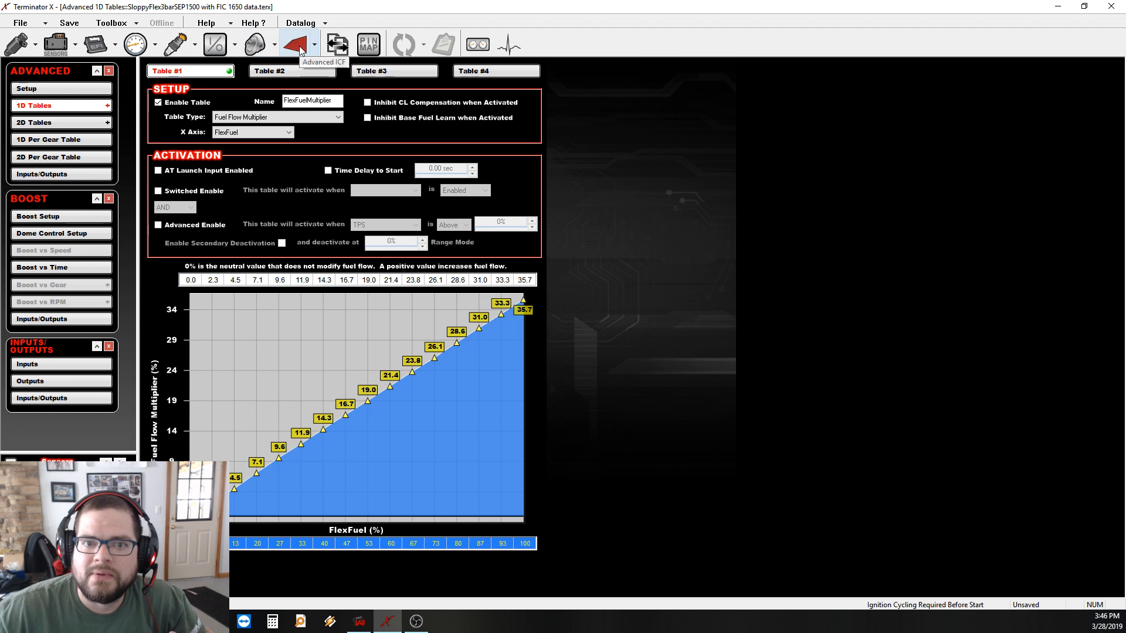
pyautogui.click(89, 123)
pyautogui.click(92, 139)
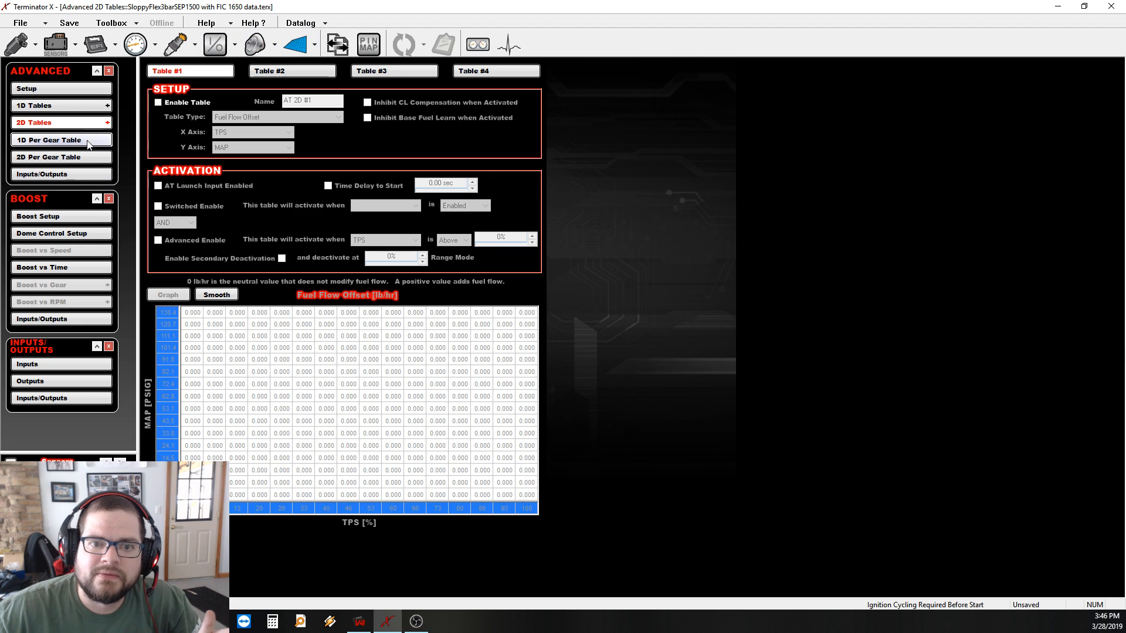
# In the gear based setup, set the number of gears to 3 and the shift recognition to RPM Drop.
pyautogui.click(81, 89)
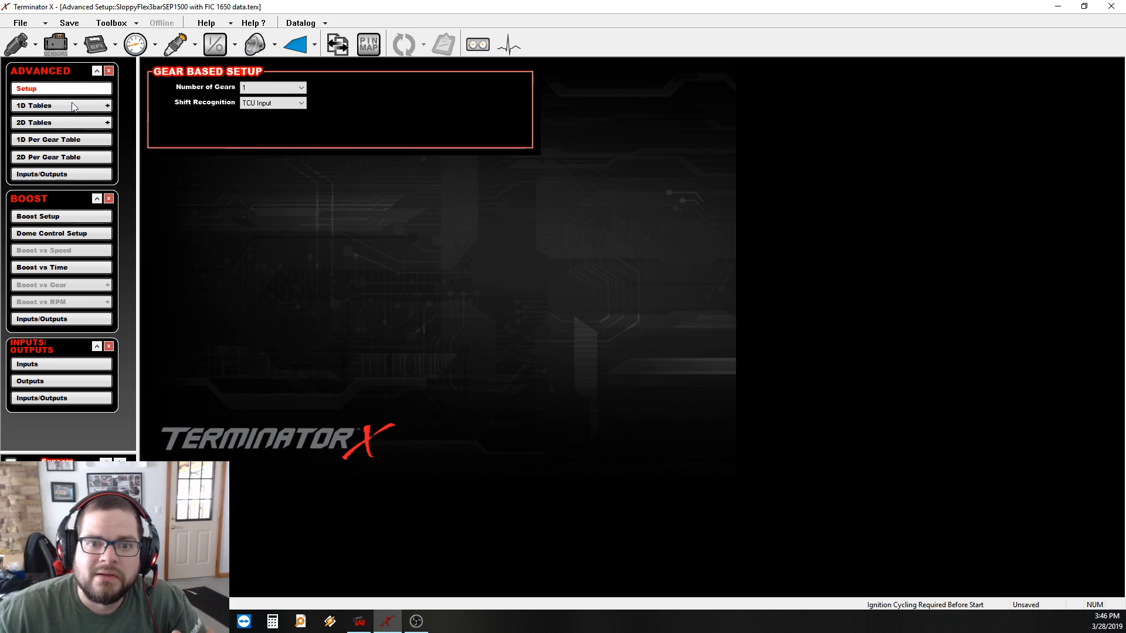
pyautogui.click(263, 88)
pyautogui.click(265, 113)
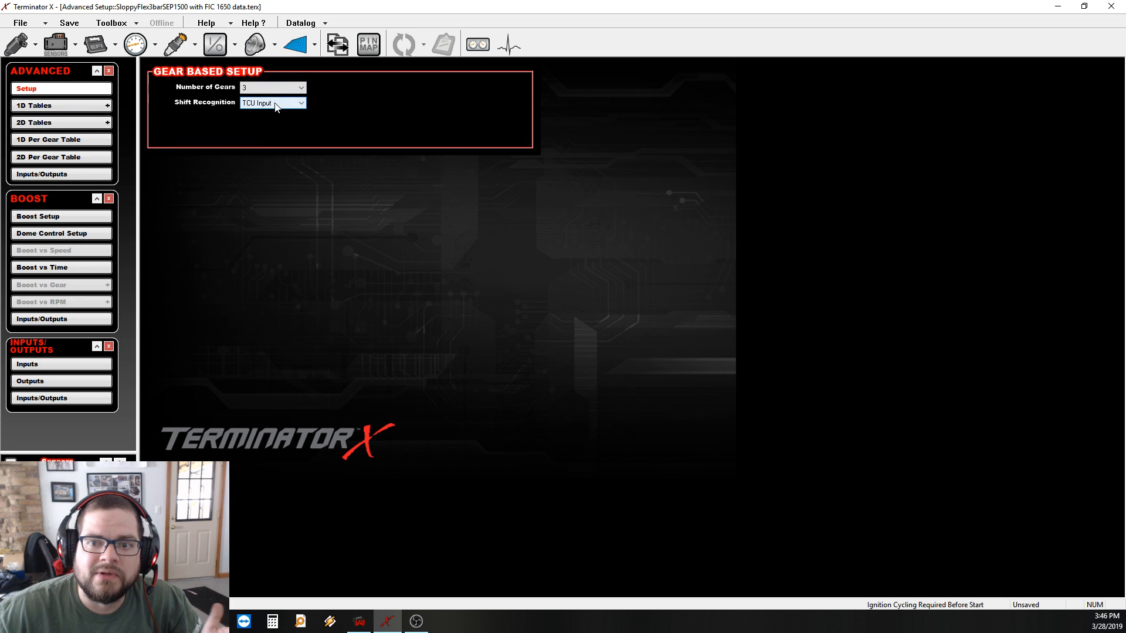
pyautogui.click(296, 105)
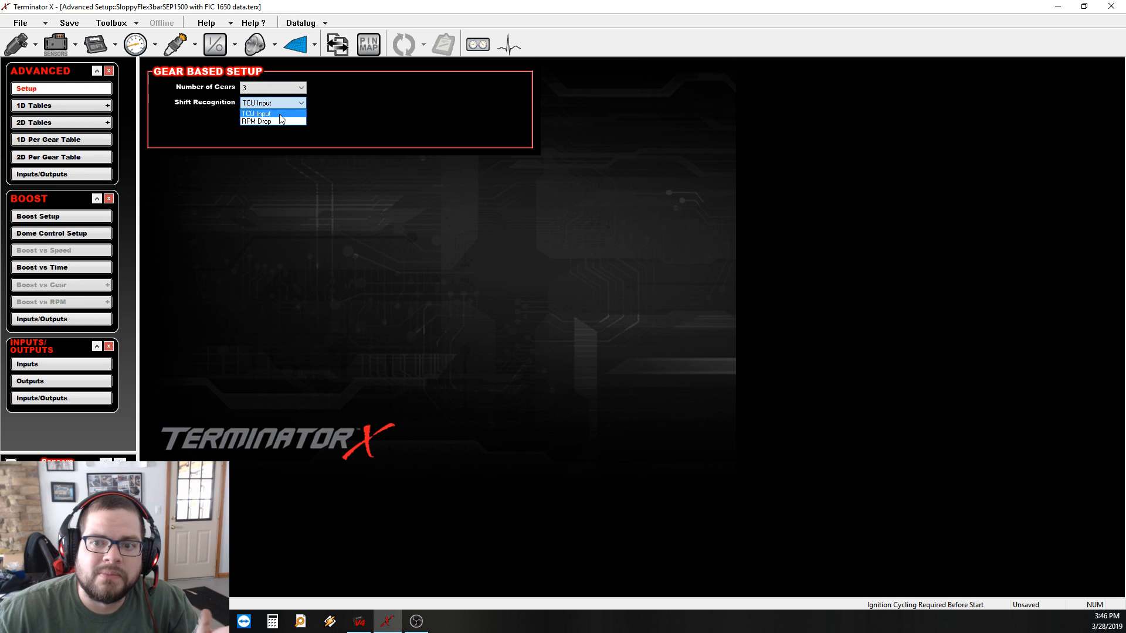
pyautogui.click(264, 121)
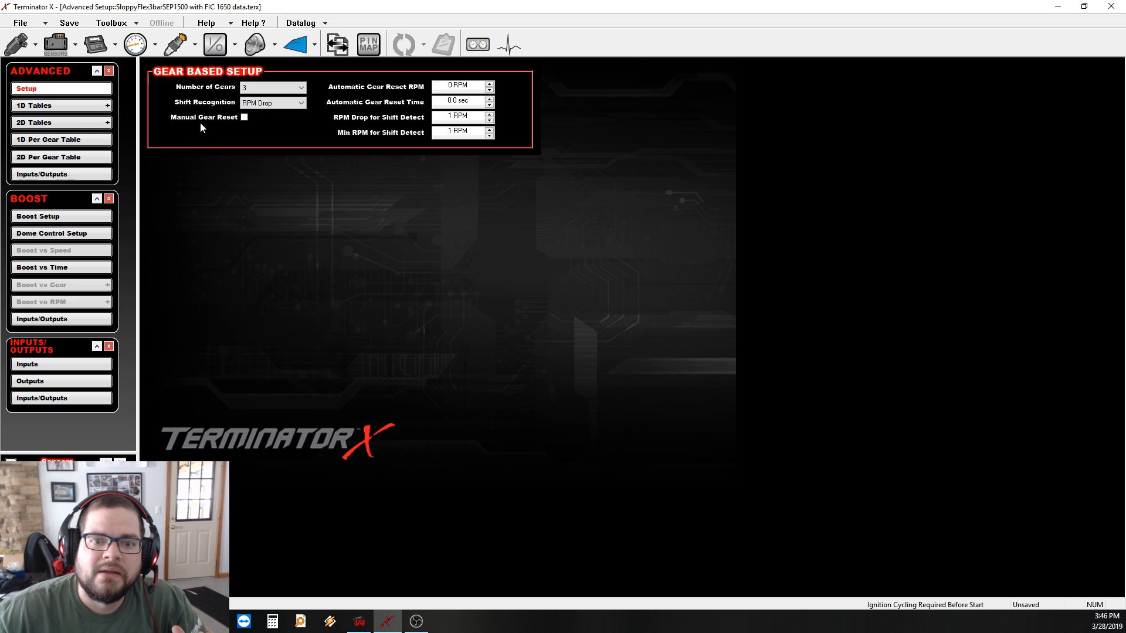
# Set the shift recognition back to TCU Input and the number of gears back to 1.
pyautogui.click(282, 105)
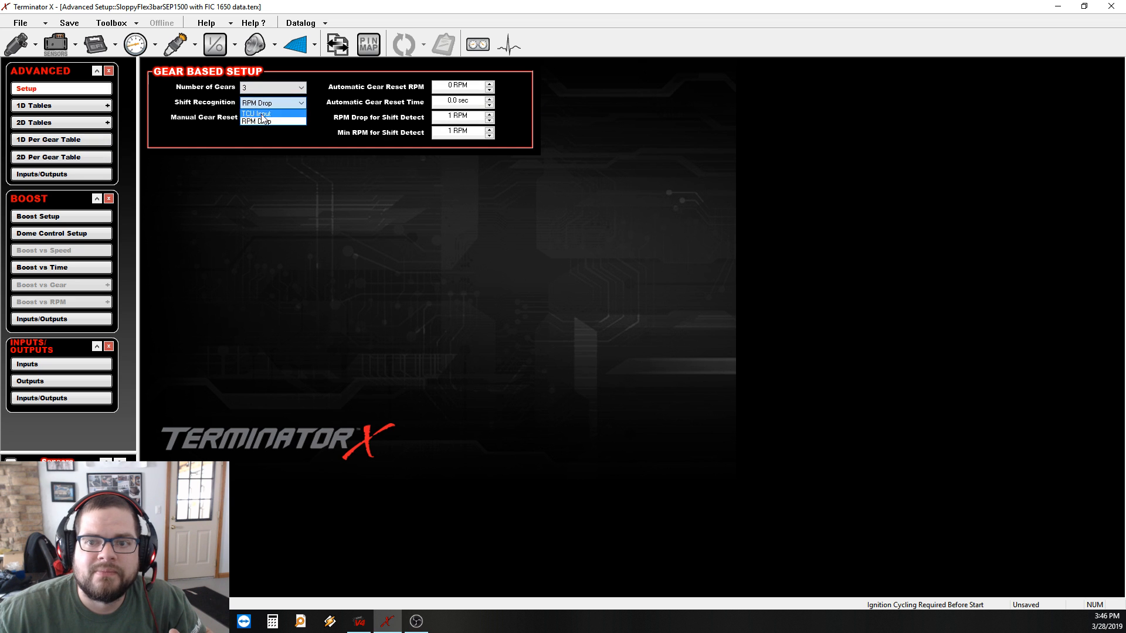
pyautogui.click(280, 114)
pyautogui.click(286, 89)
pyautogui.click(285, 98)
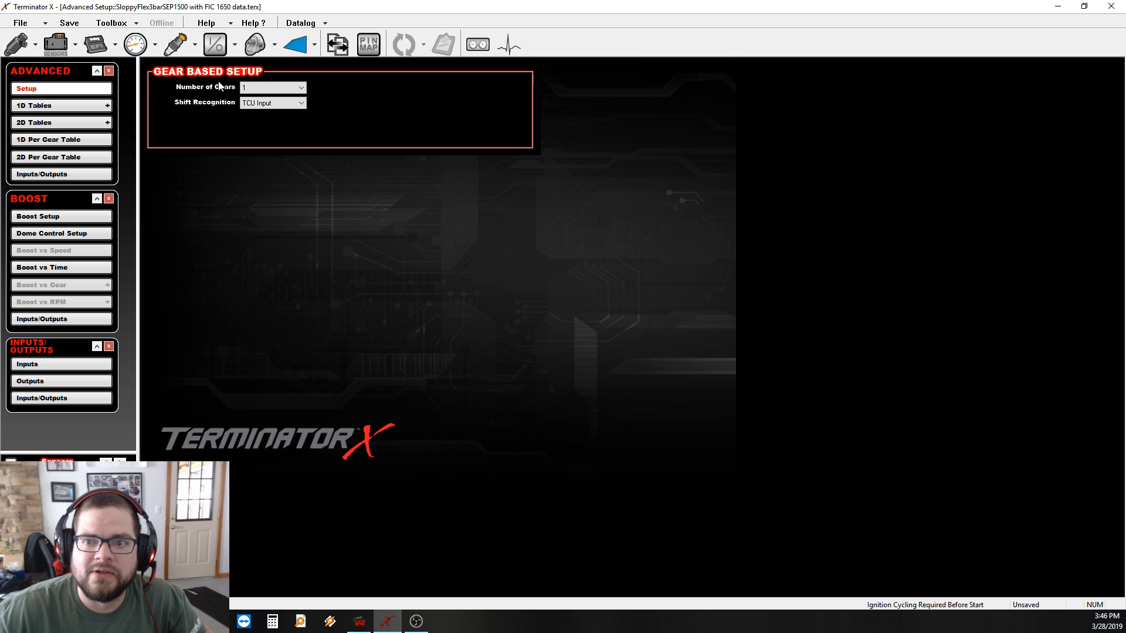
# Close all open settings groups and open the calibration comparison feature, accepting its warning.
pyautogui.click(109, 71)
pyautogui.click(109, 71)
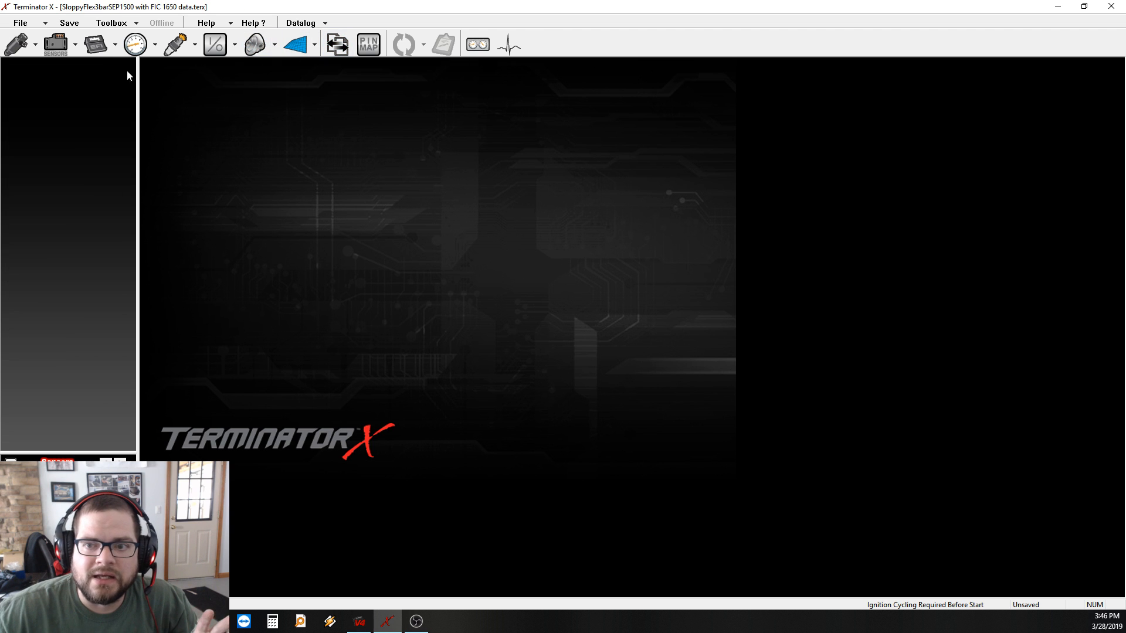
pyautogui.click(338, 44)
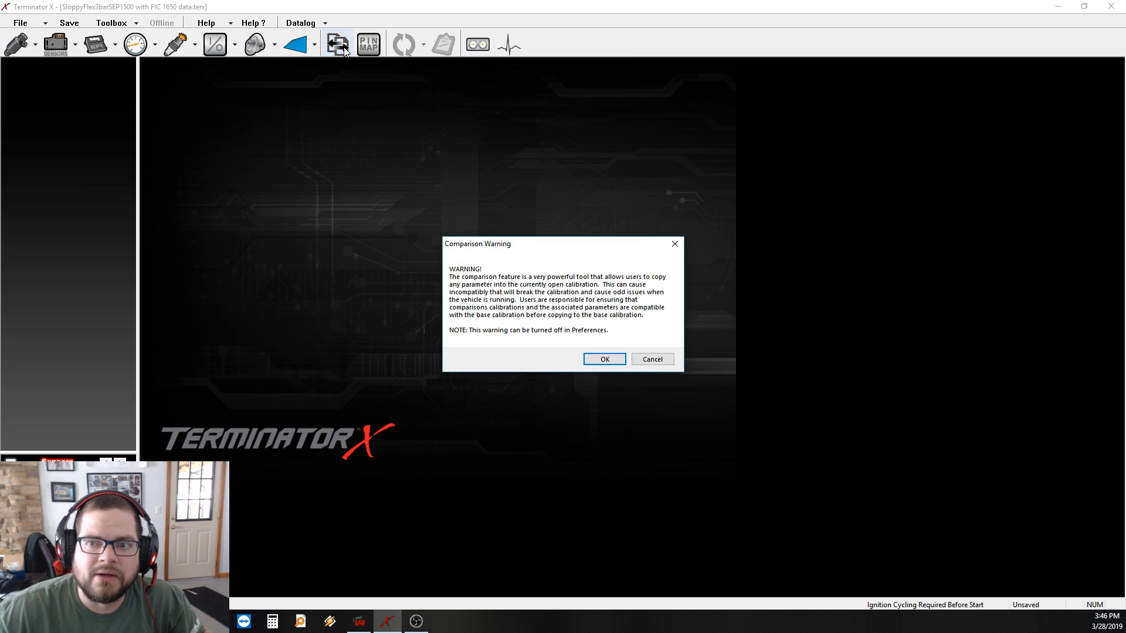
pyautogui.click(604, 359)
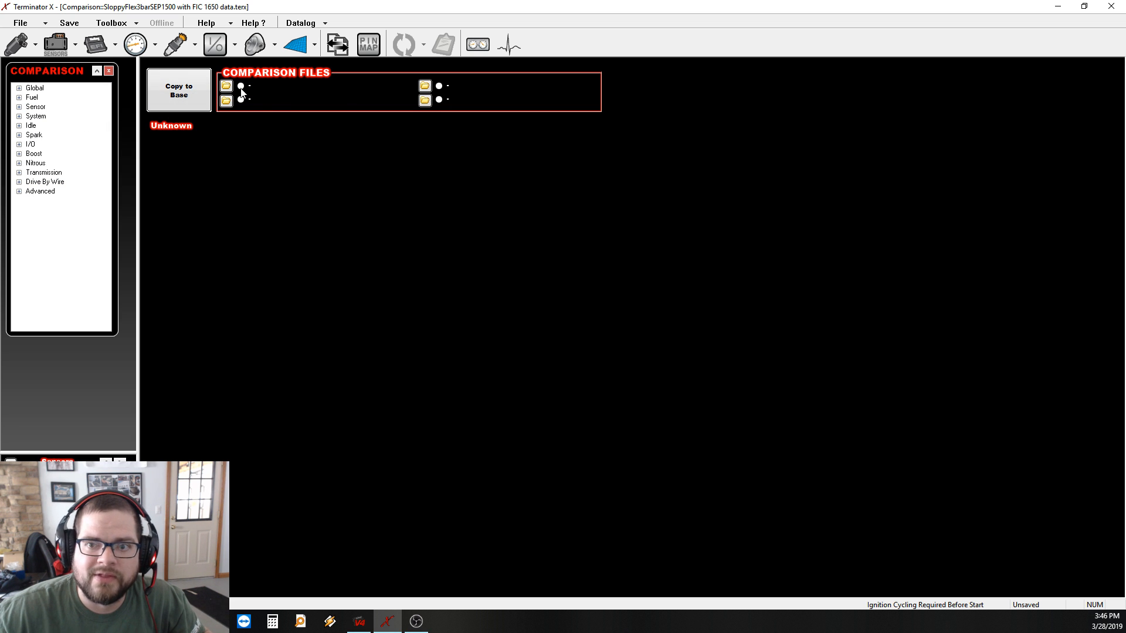
# Expand the Idle category in the comparison tree, and view the flex fuel multiplier table among the advanced 1D tables.
pyautogui.click(19, 126)
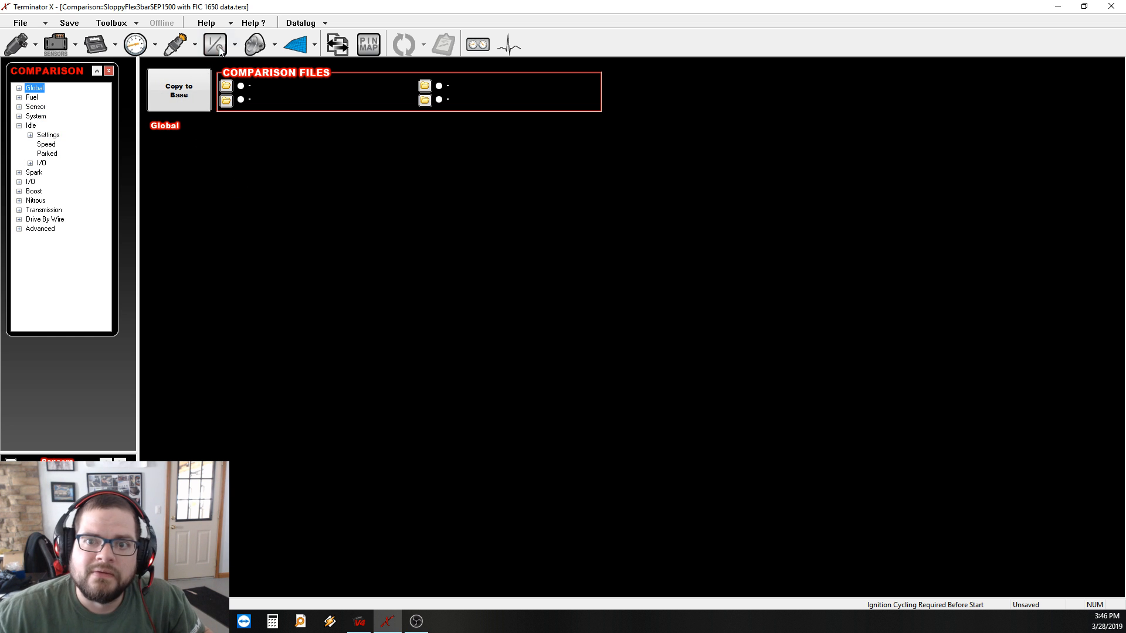
pyautogui.click(295, 44)
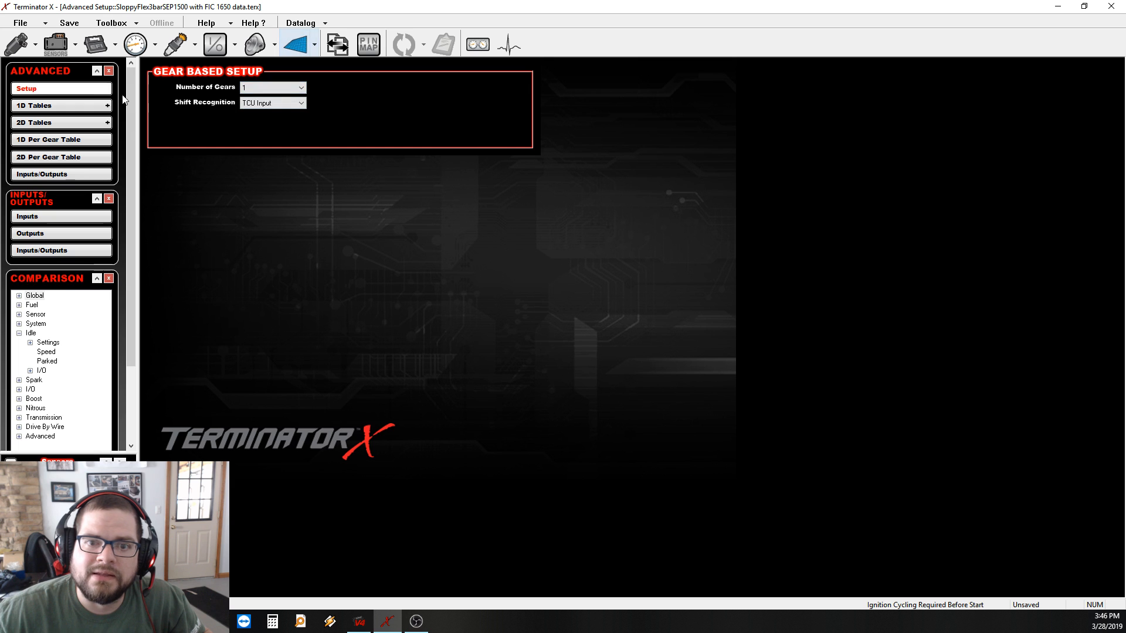
pyautogui.click(65, 107)
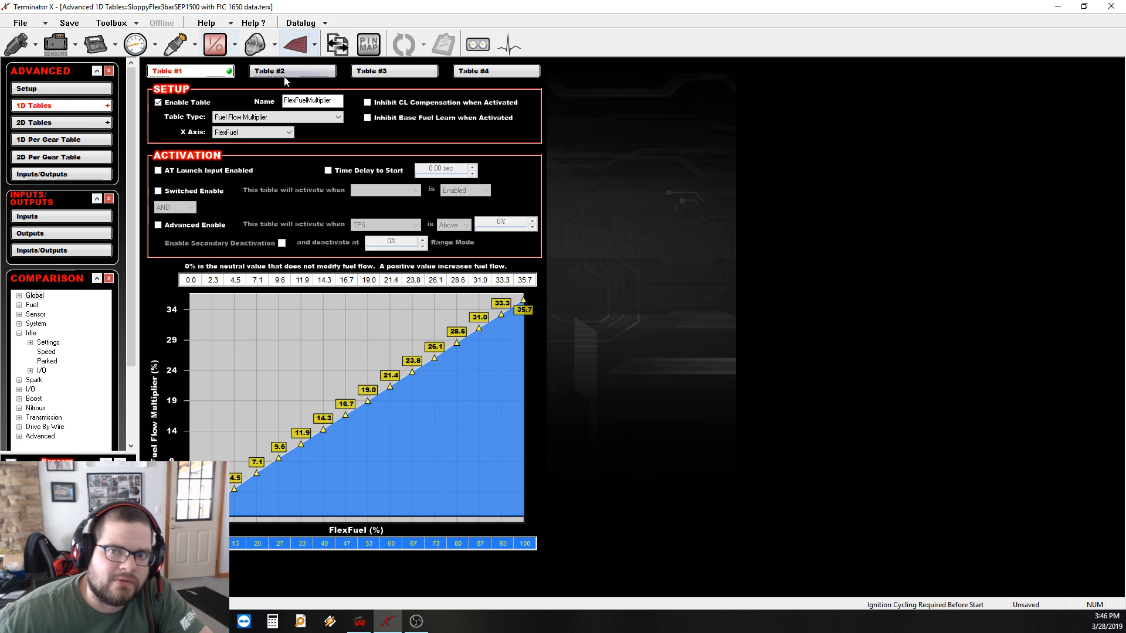
# Reopen the comparison feature, accepting its warning, and select Table #1 within the 1D Tables of the Advanced category.
pyautogui.click(339, 46)
pyautogui.click(610, 362)
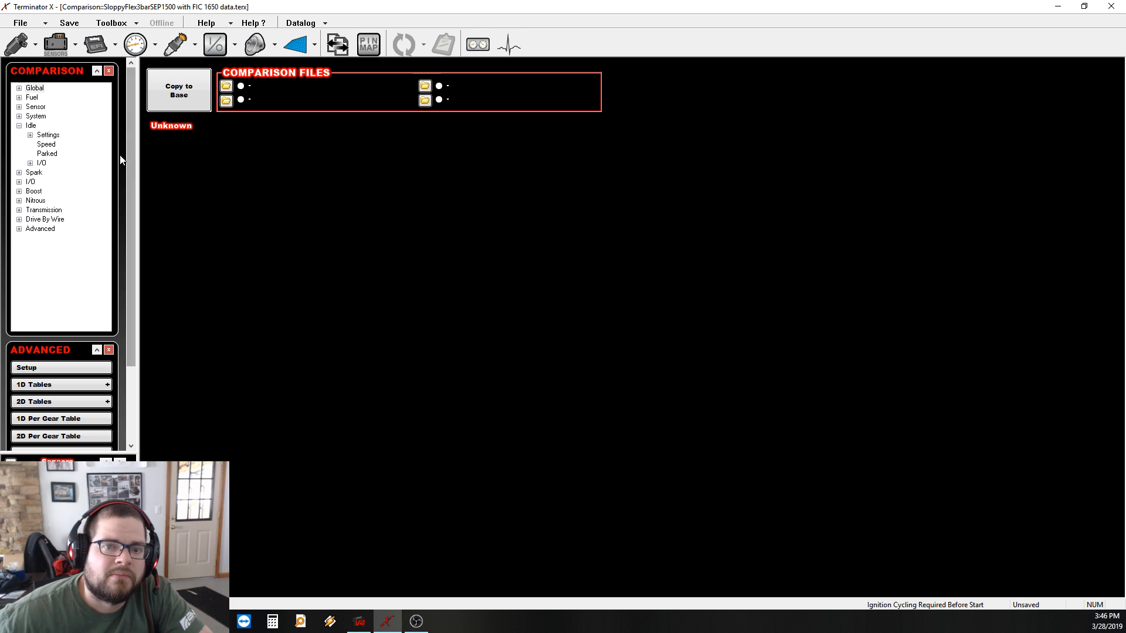
pyautogui.click(19, 229)
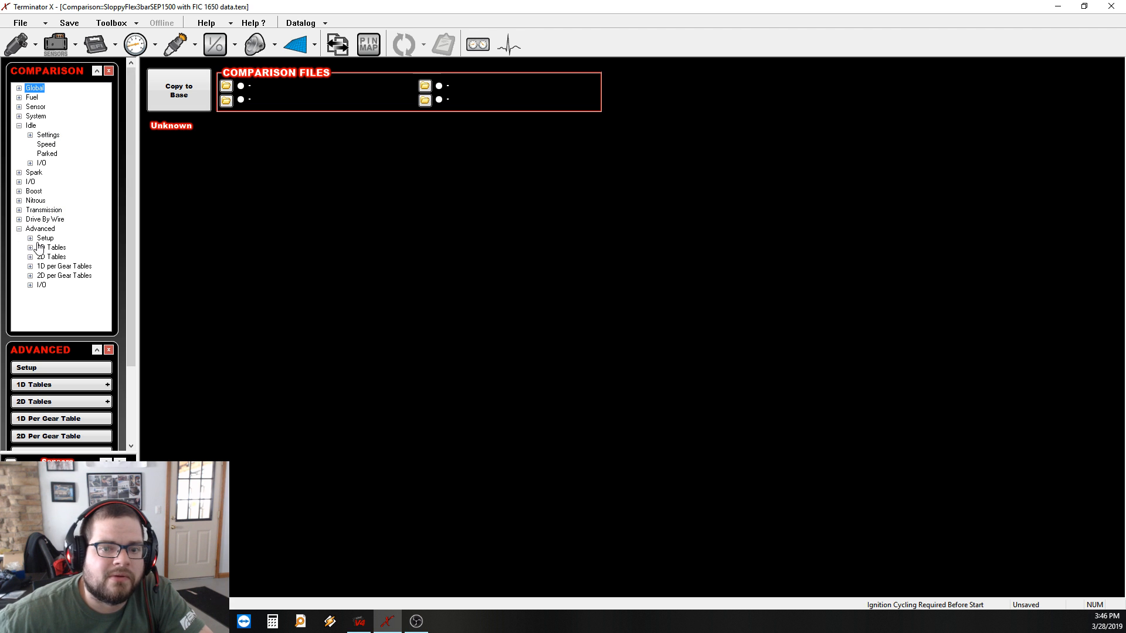
pyautogui.click(30, 247)
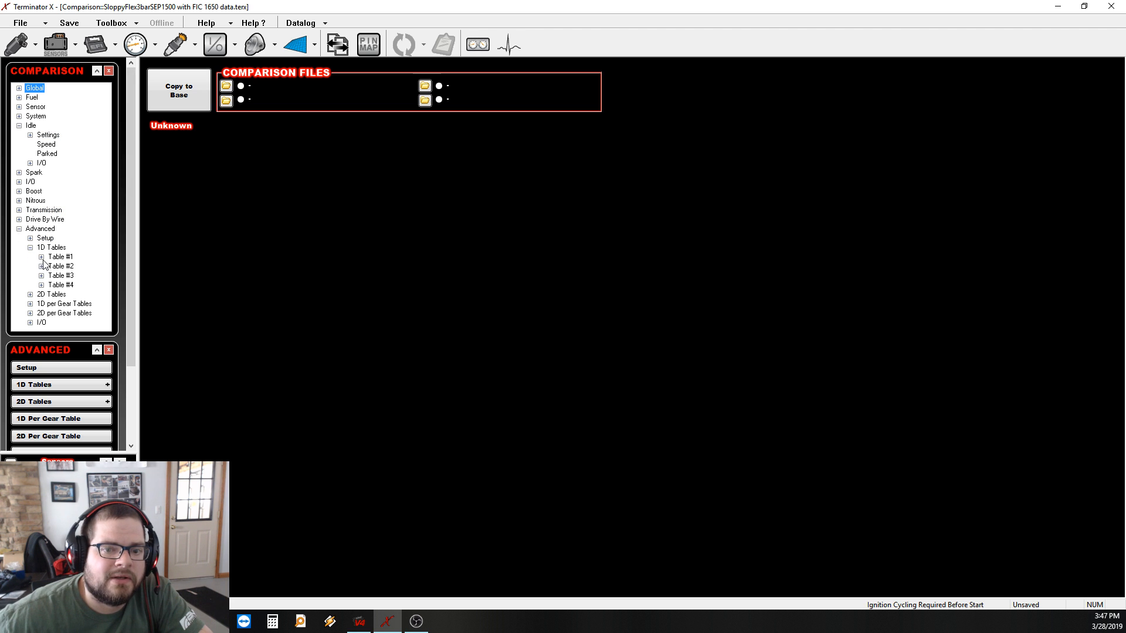
pyautogui.click(41, 258)
pyautogui.click(61, 247)
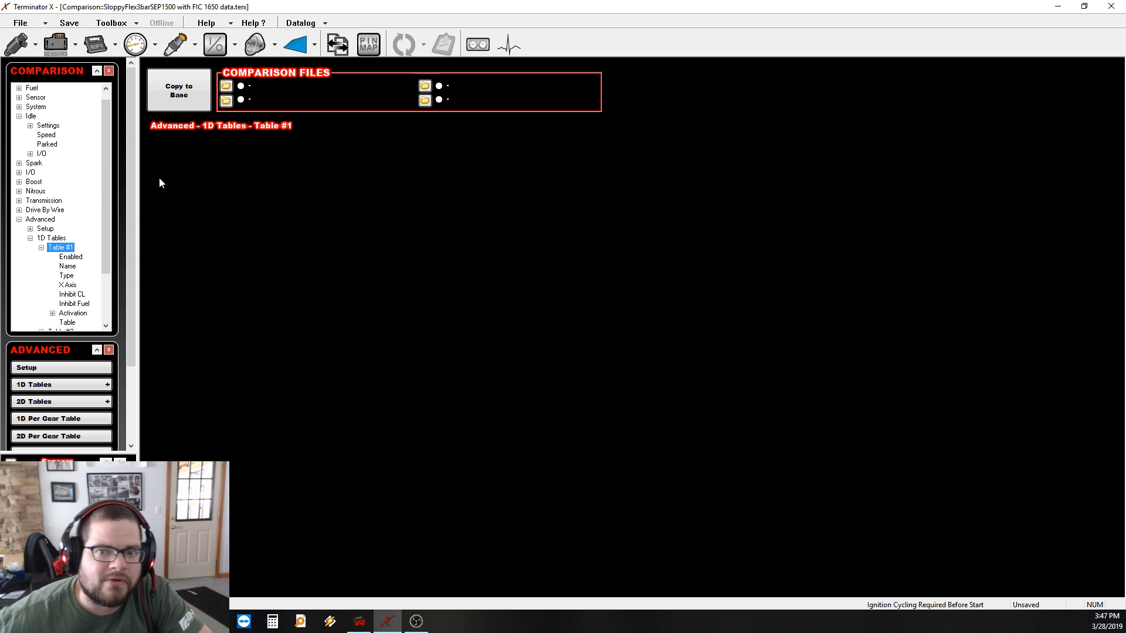
# Close all open settings groups and view the advanced 1D Table #1.
pyautogui.click(108, 71)
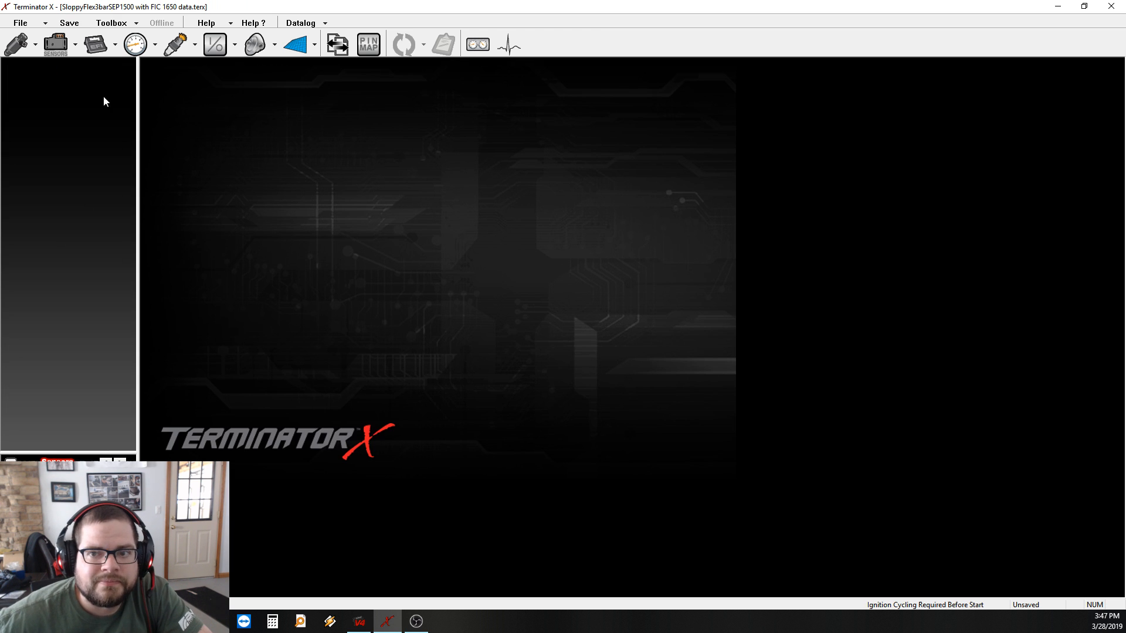
pyautogui.click(295, 44)
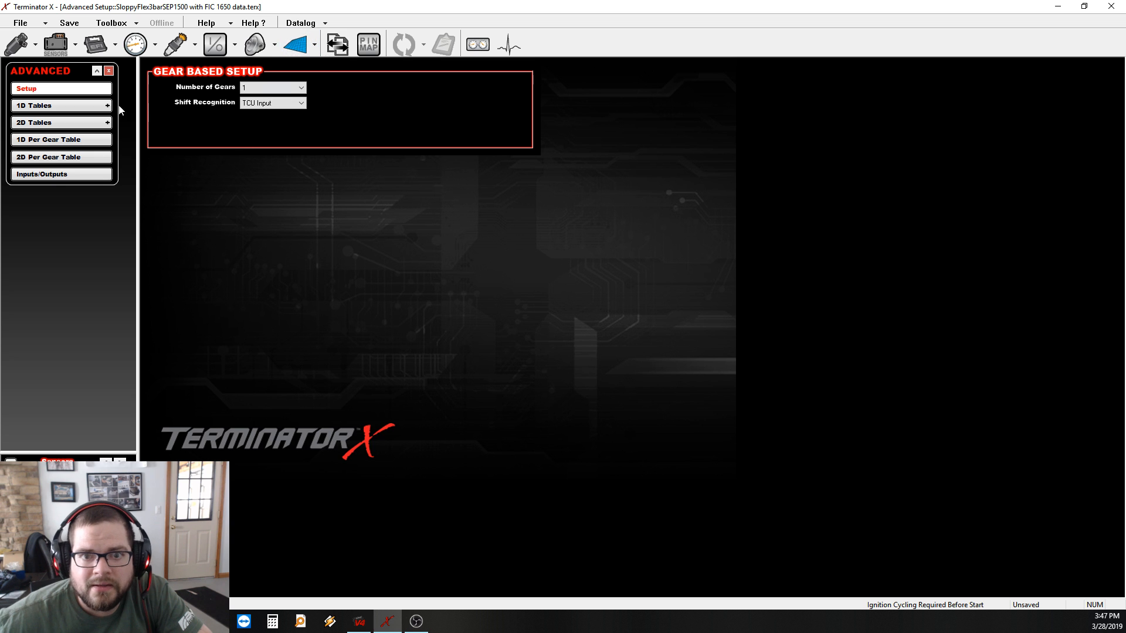
pyautogui.click(85, 110)
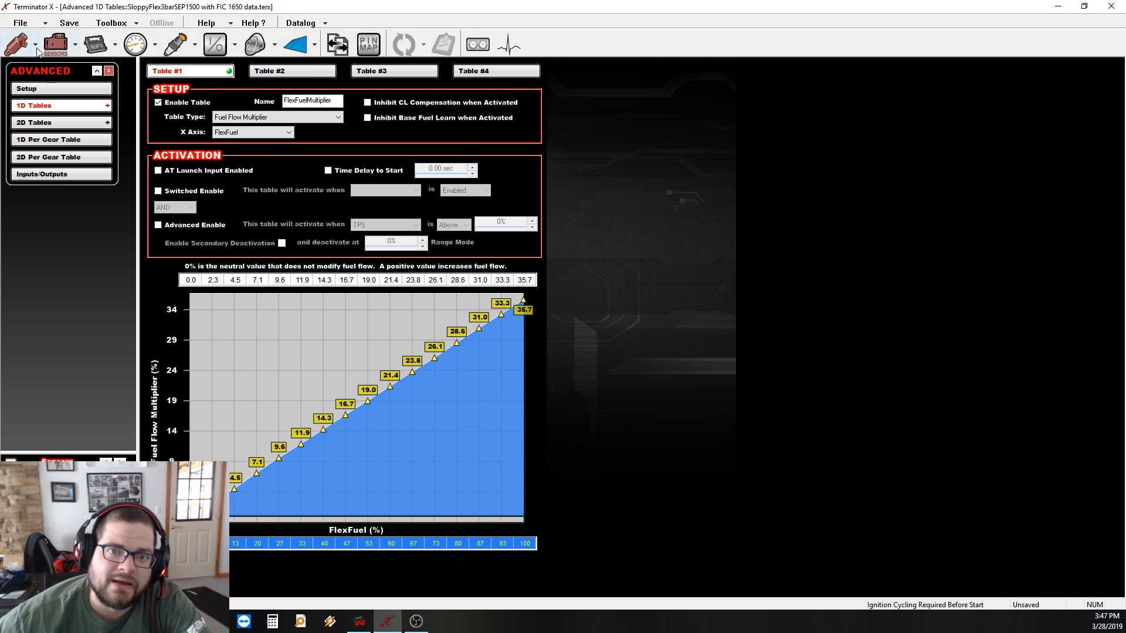
# Bring up the Holley EFI V4 window and restore the Terminator X window to a smaller size so both are visible.
pyautogui.click(360, 622)
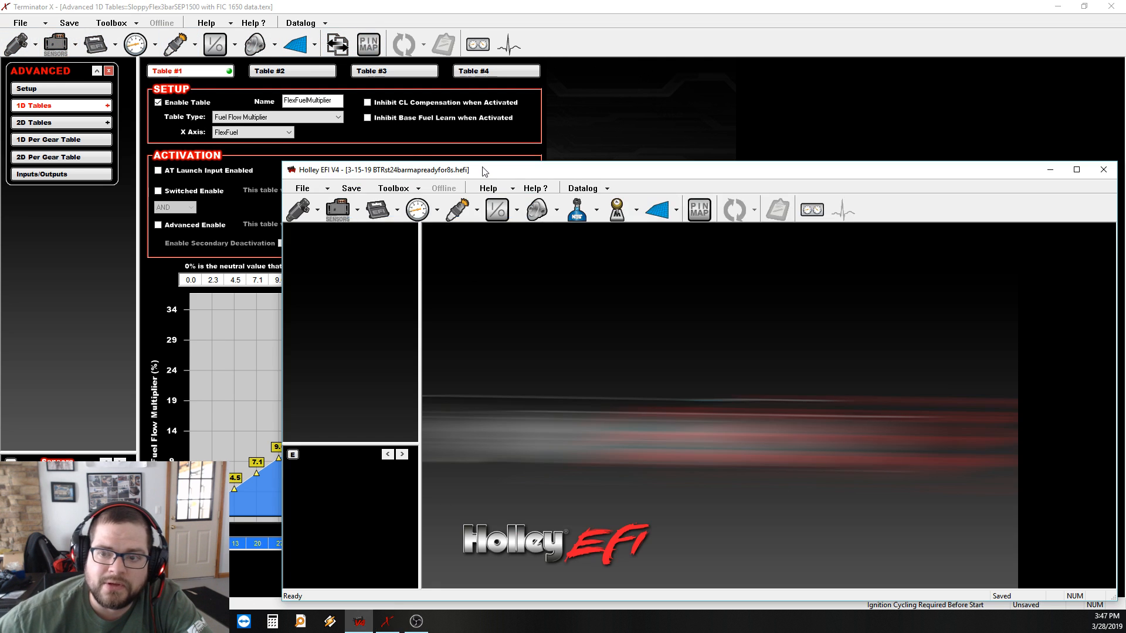
pyautogui.doubleClick(488, 6)
pyautogui.click(946, 329)
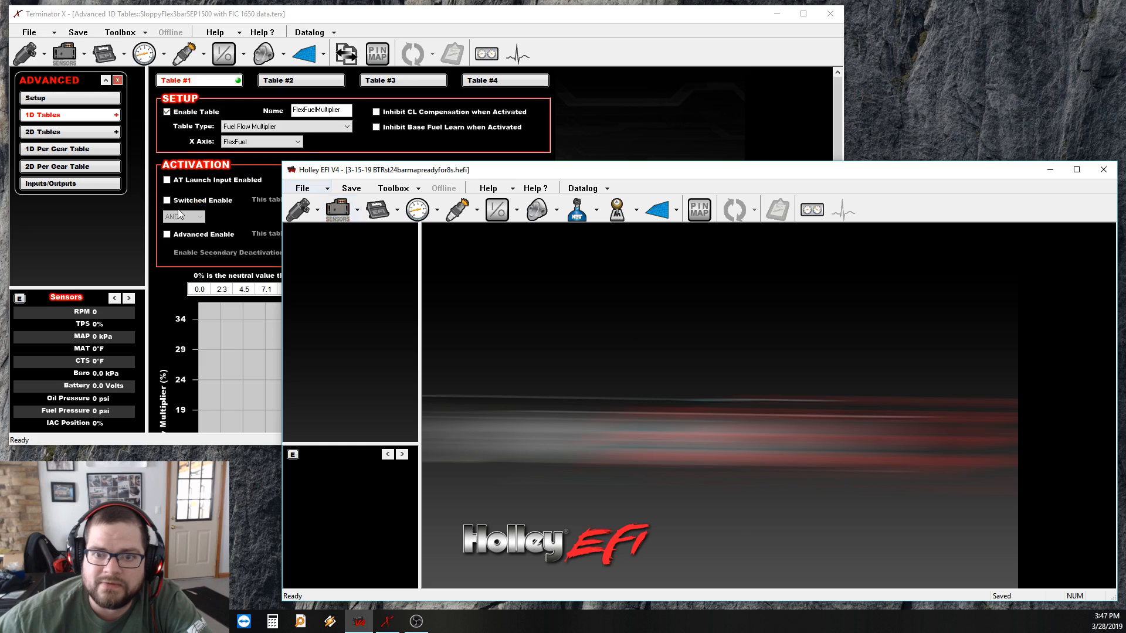
# View the engine parameters and the boost setup in Terminator X.
pyautogui.click(65, 53)
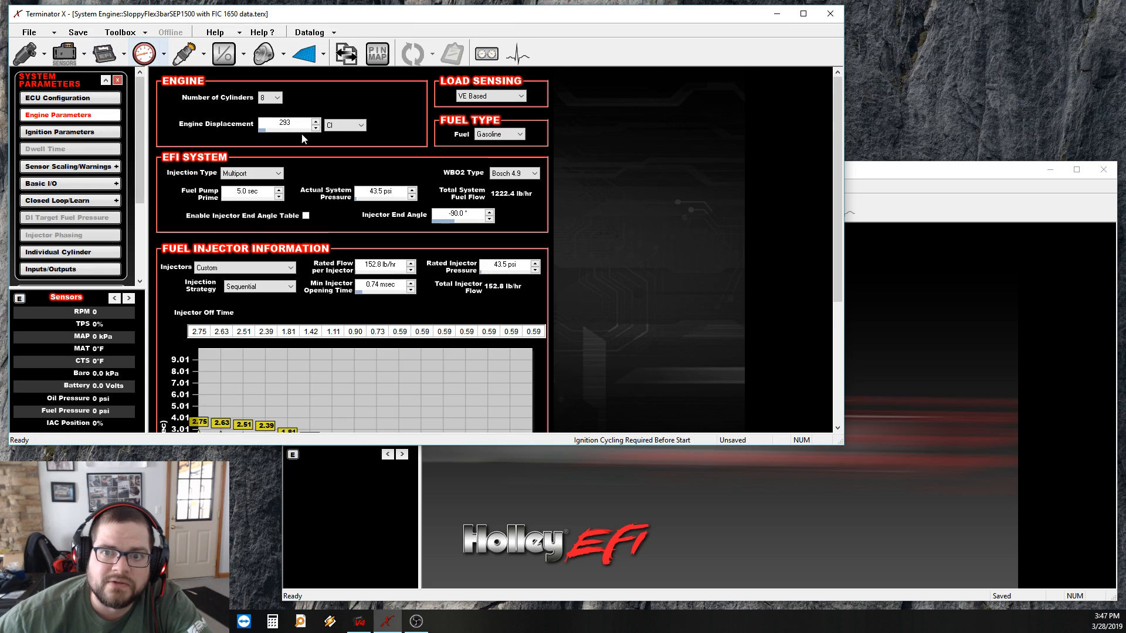
pyautogui.click(264, 54)
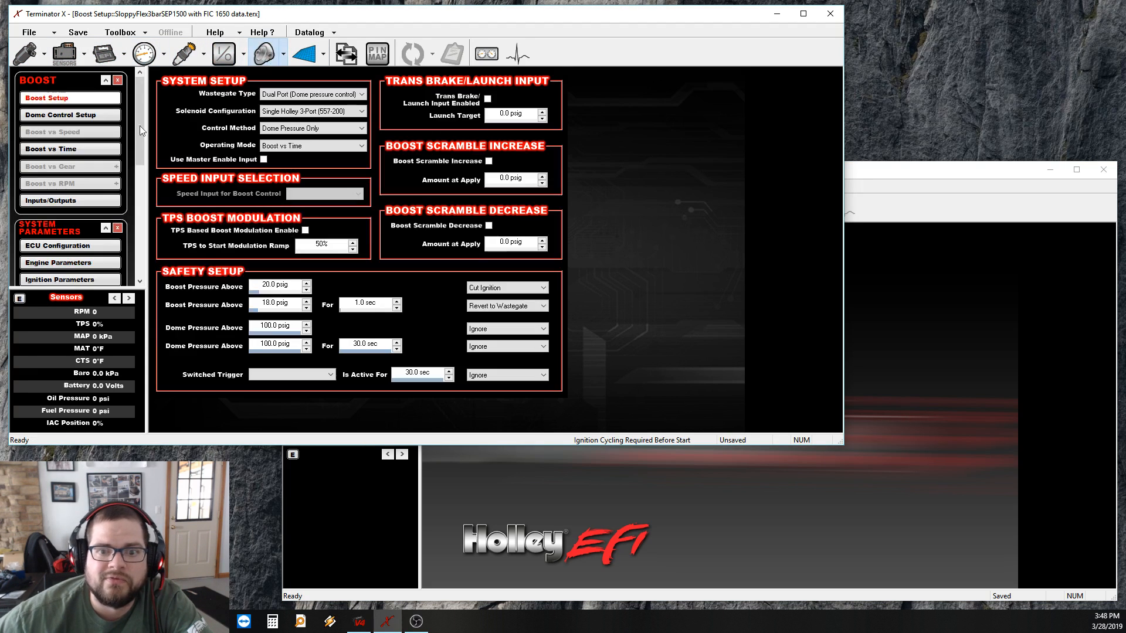